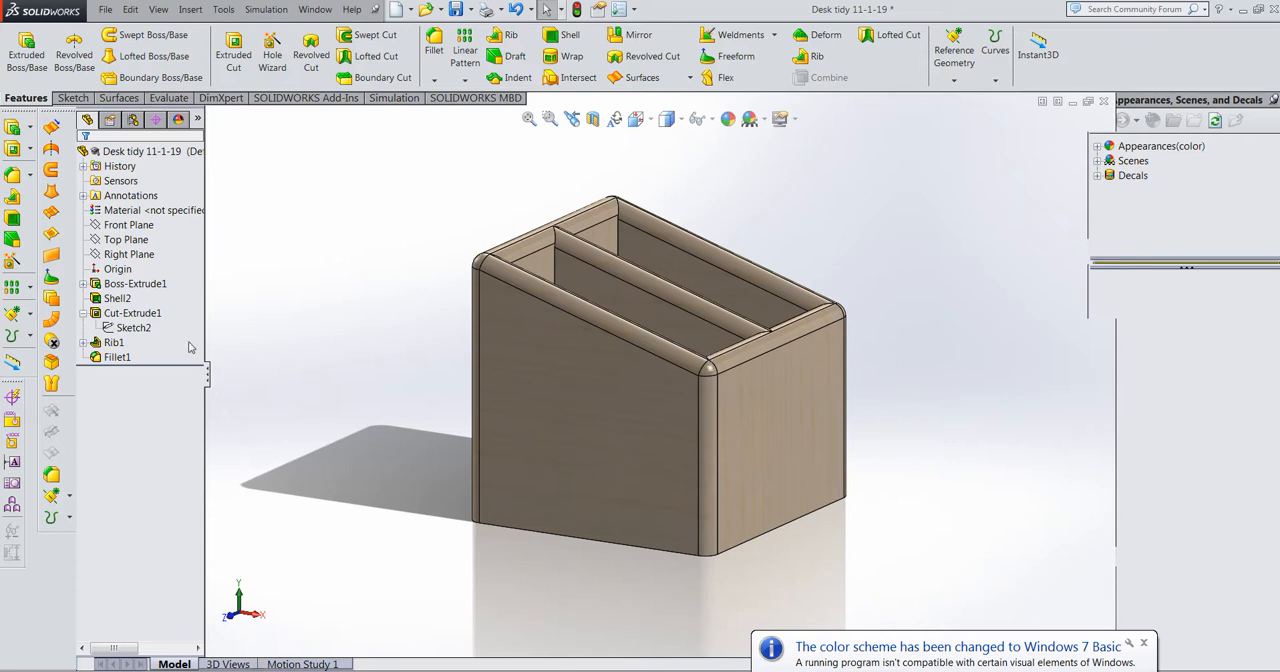
# Step: Examine the finished desk tidy's base extrusion, shell, cut, rib and fillet features one by one in the model history
pyautogui.click(165, 289)
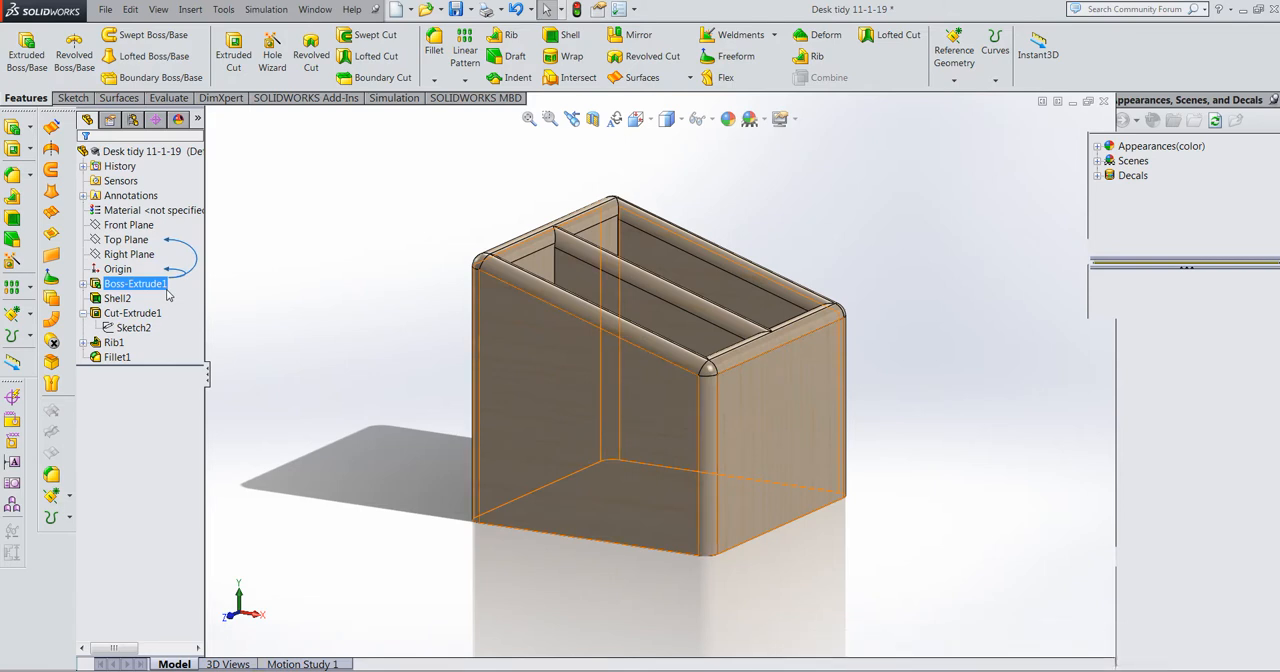
pyautogui.click(160, 296)
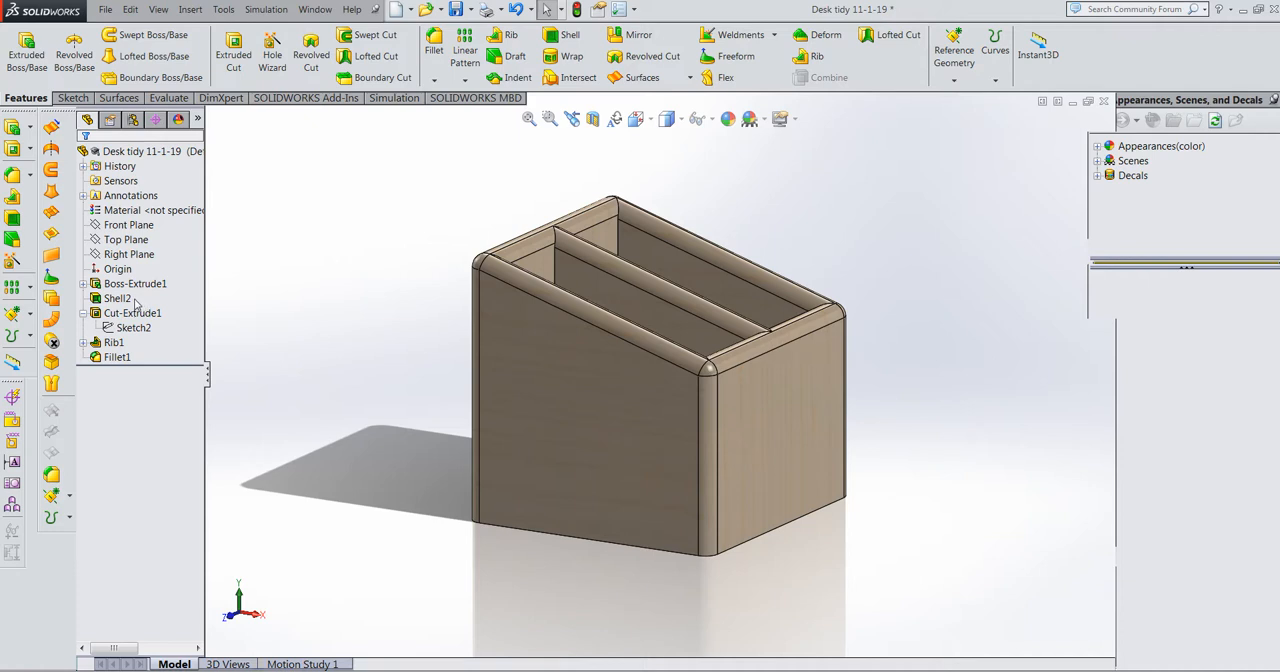
pyautogui.click(131, 302)
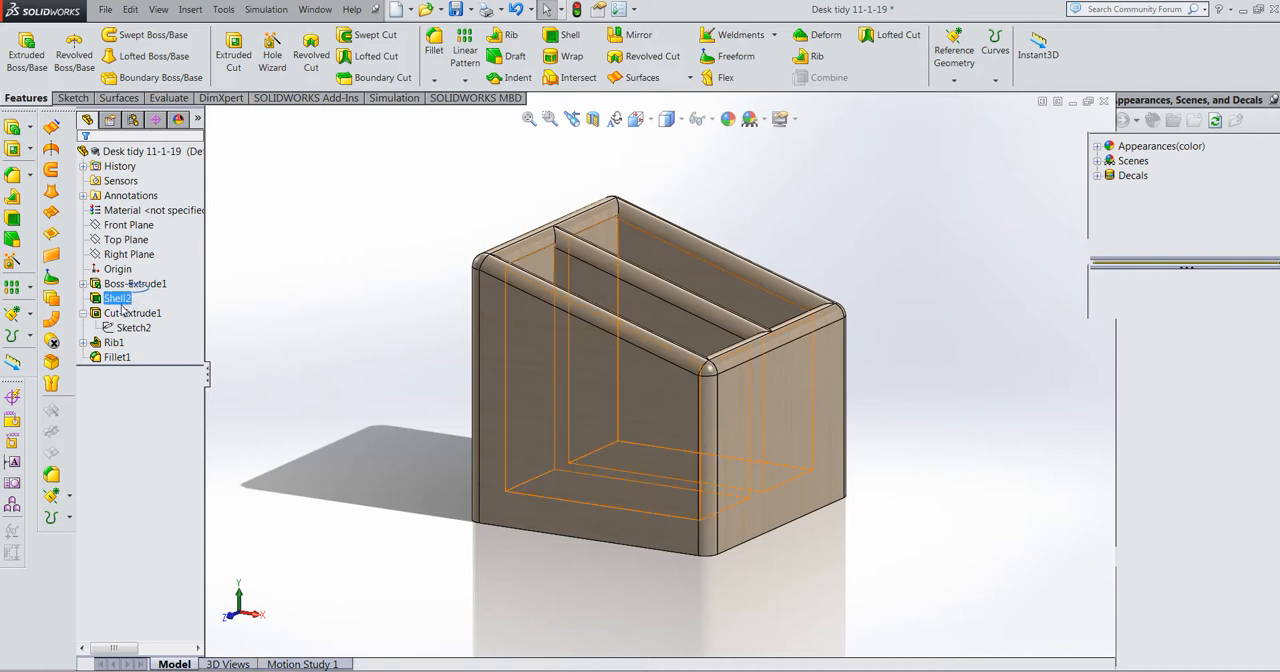
pyautogui.click(124, 315)
pyautogui.moveTo(123, 316)
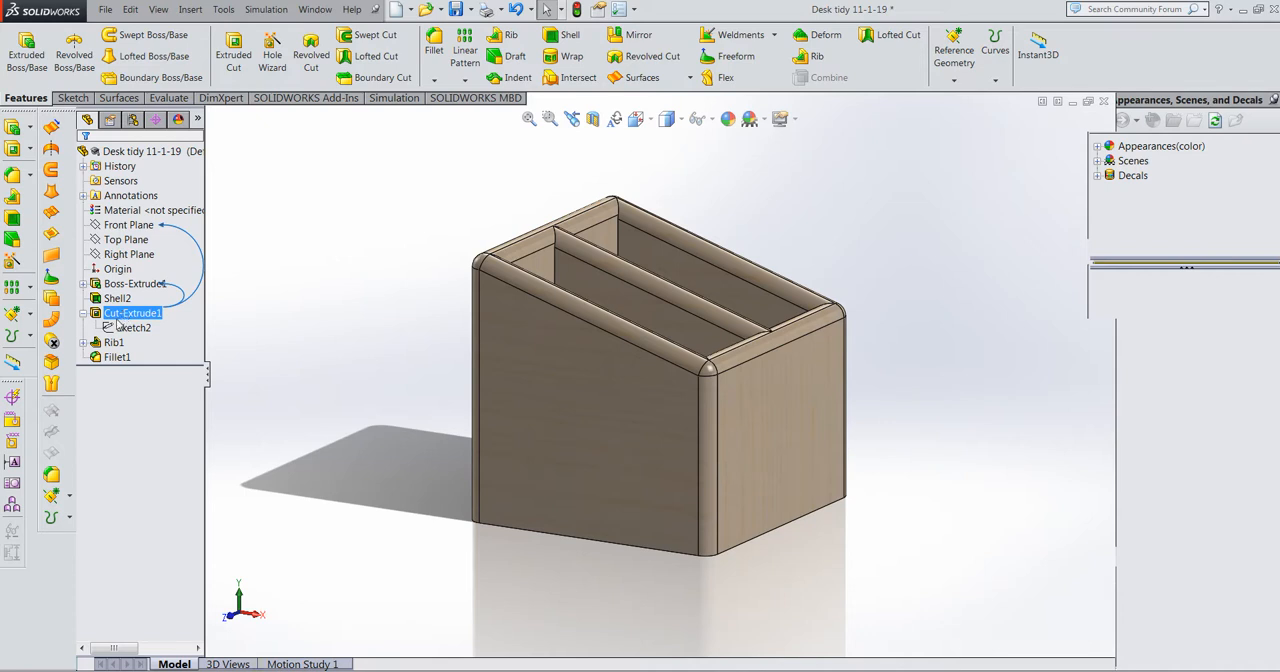
pyautogui.click(114, 343)
pyautogui.moveTo(114, 347)
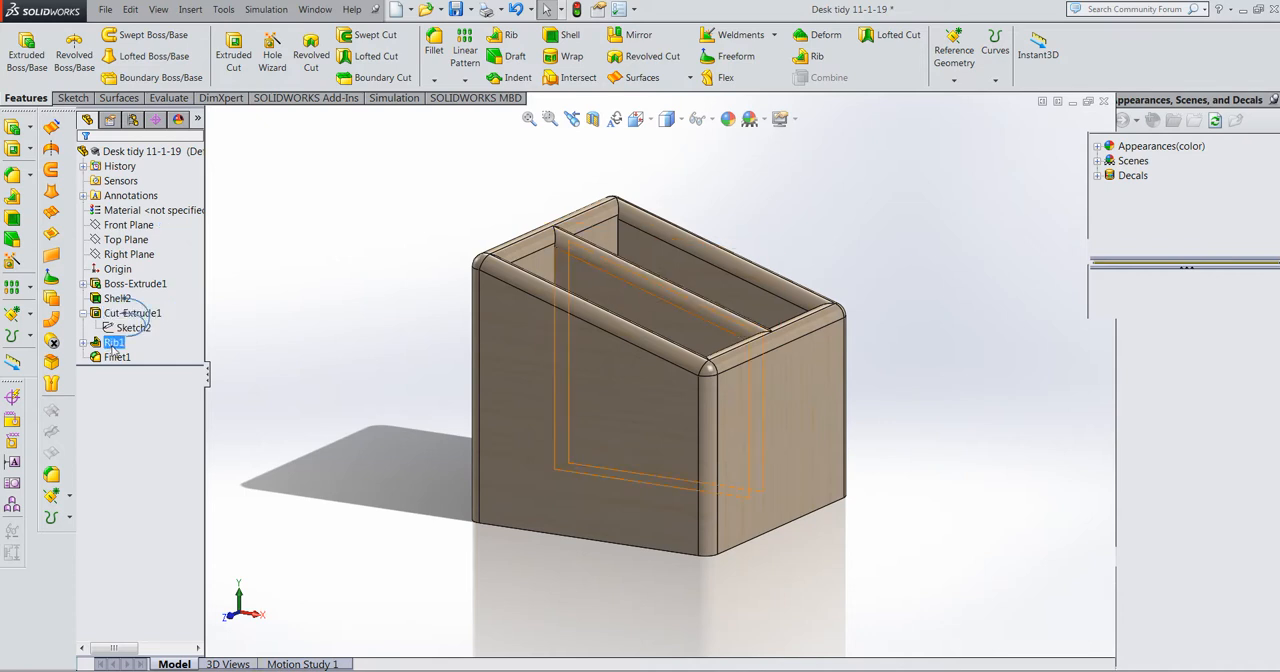
pyautogui.click(122, 358)
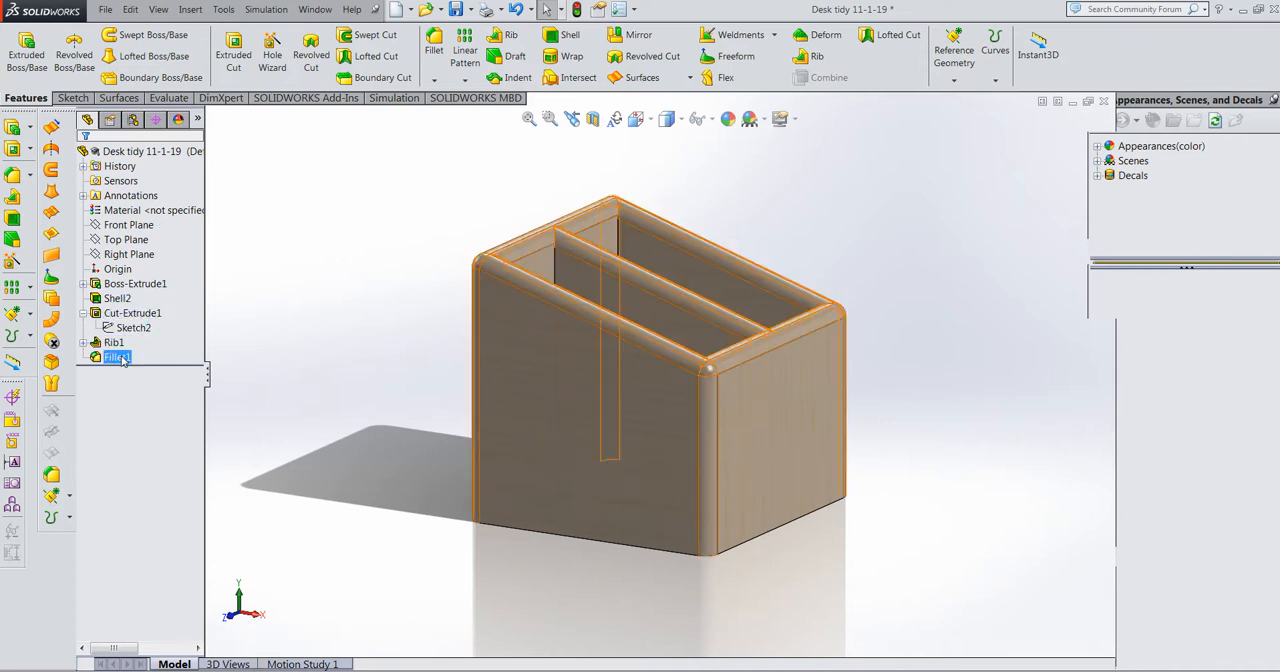
pyautogui.moveTo(122, 360)
pyautogui.click(287, 338)
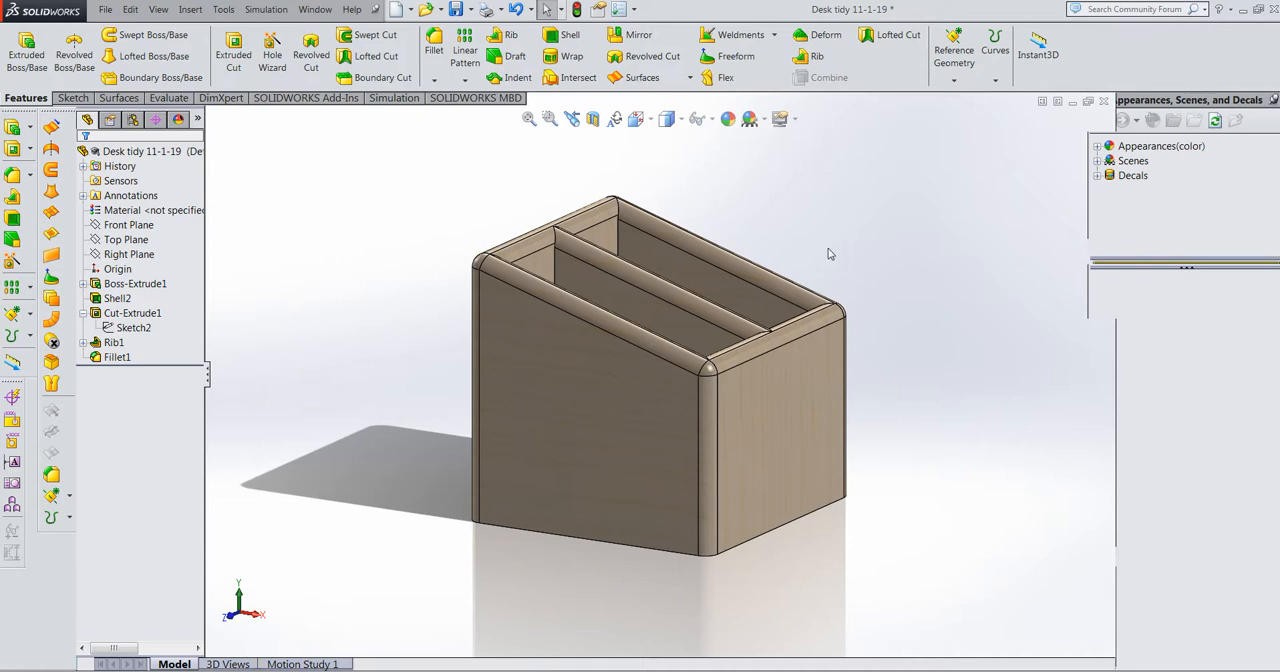
# Step: Create a new part document
pyautogui.click(106, 11)
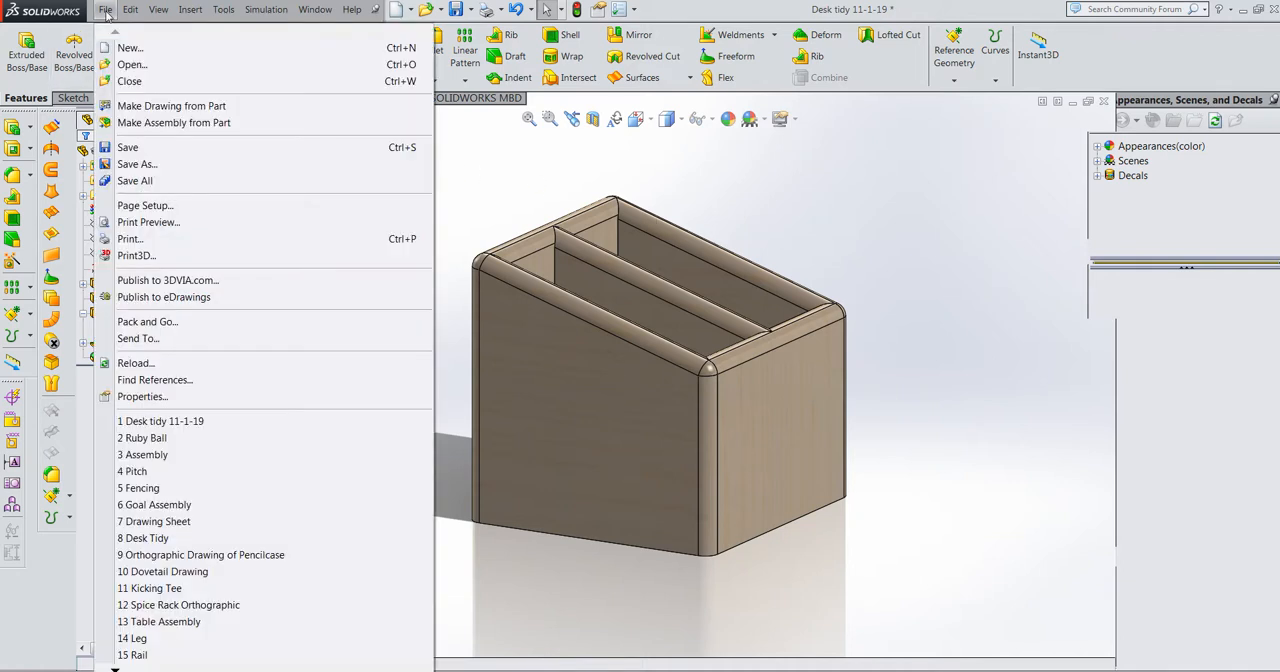
pyautogui.click(130, 48)
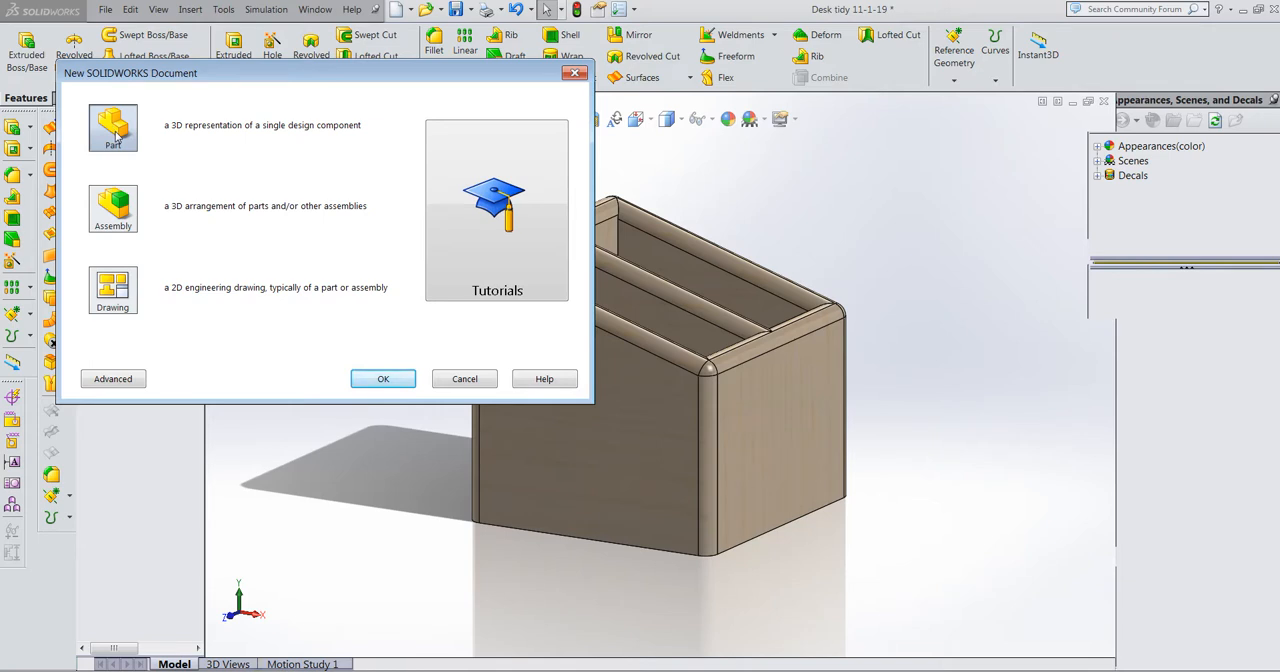
pyautogui.click(380, 379)
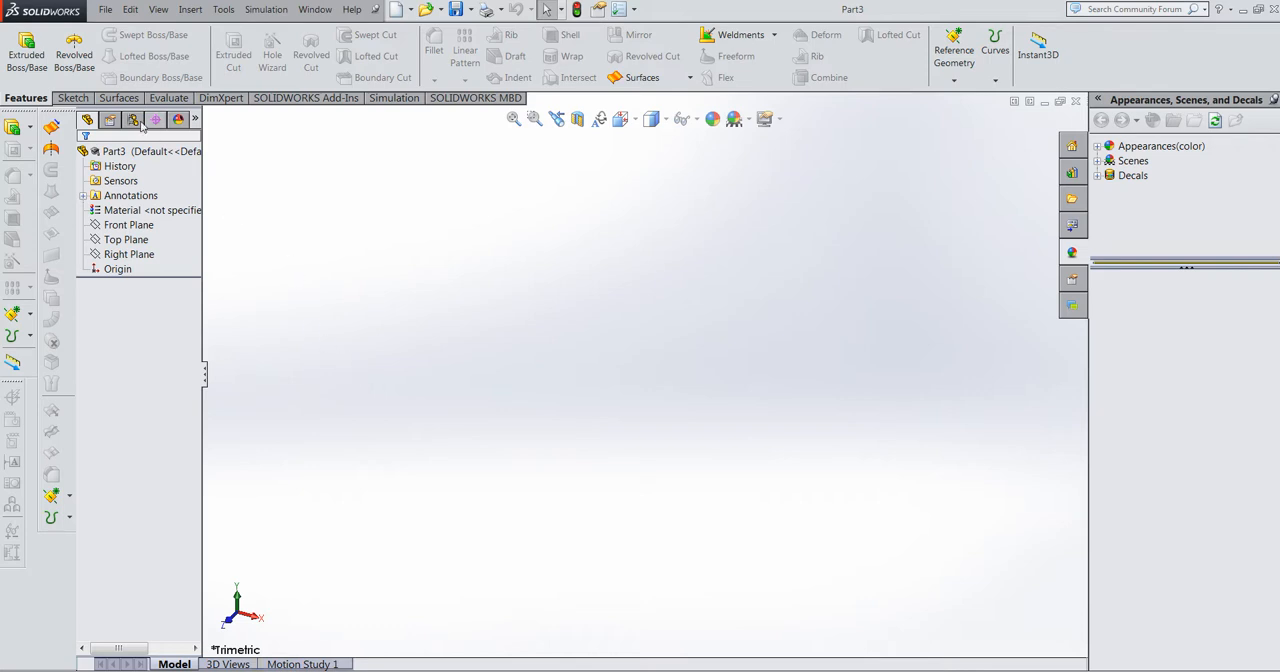
# Step: Sketch a center rectangle about 58 by 70 mm on the Top Plane, centred on the origin and viewed normal to the plane
pyautogui.click(71, 98)
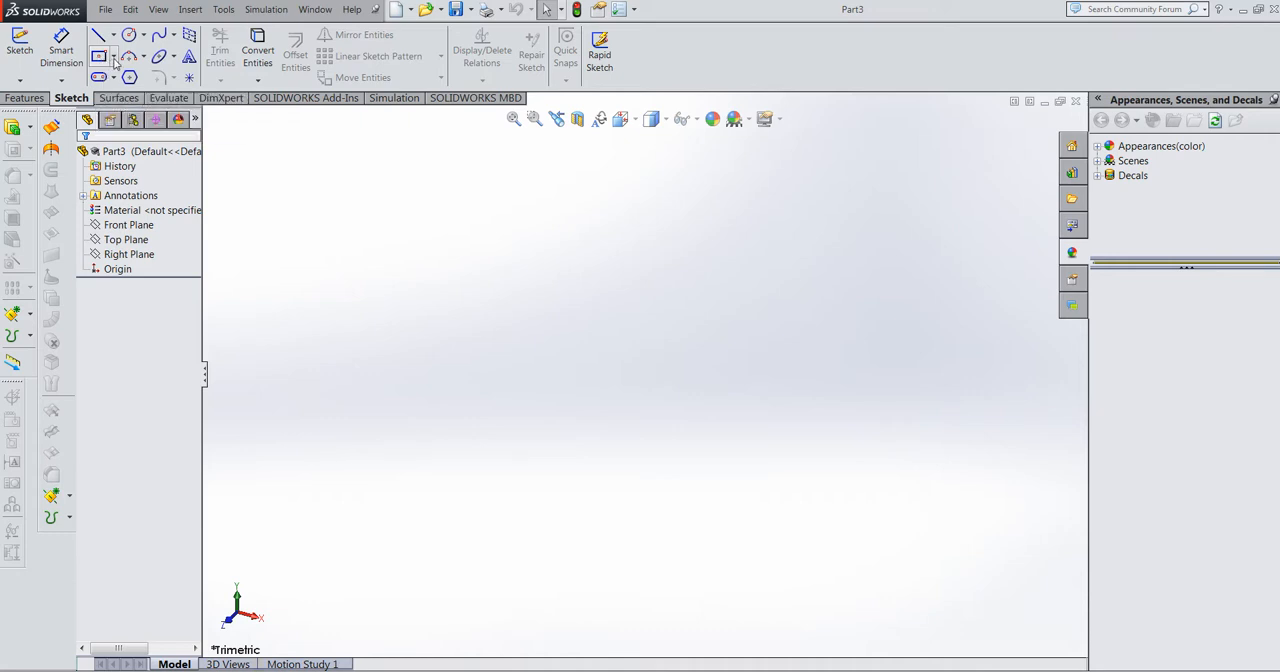
pyautogui.click(114, 57)
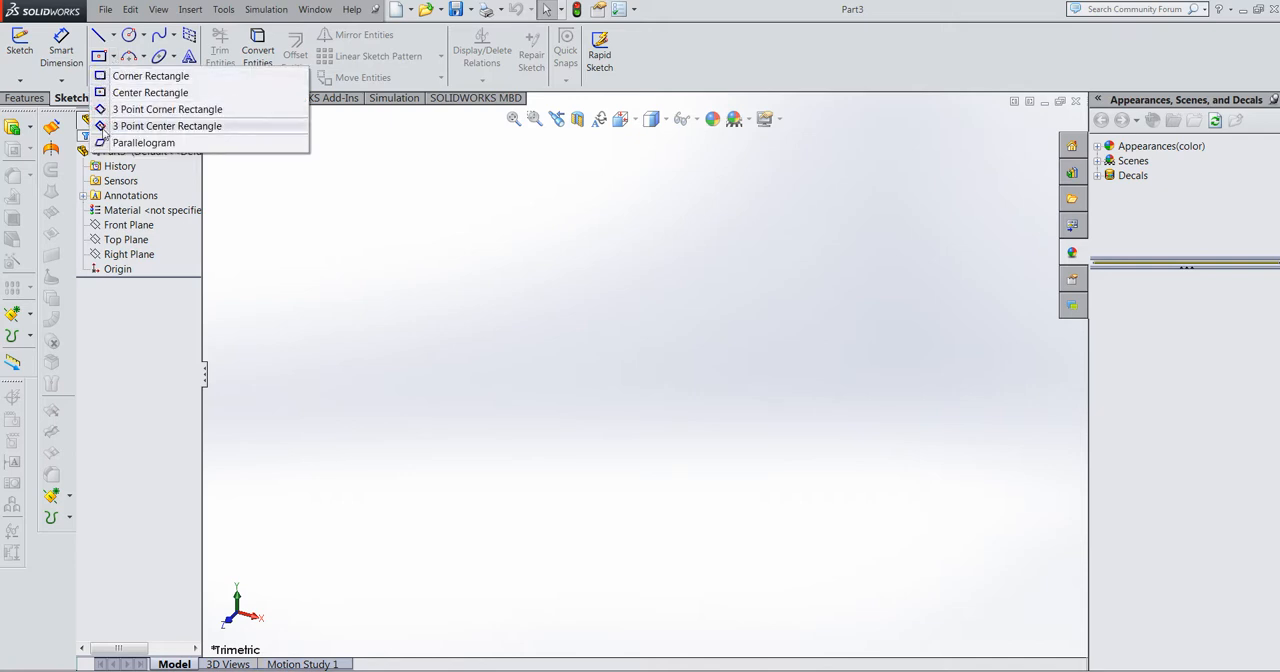
pyautogui.click(105, 92)
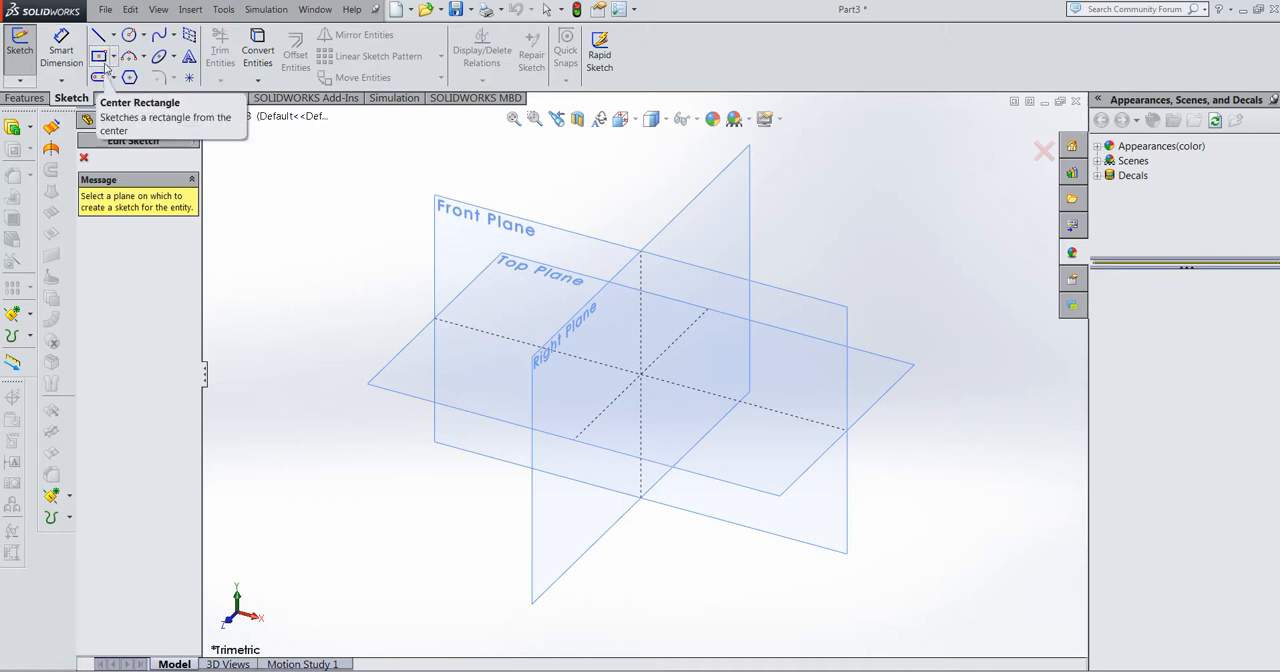
pyautogui.click(416, 364)
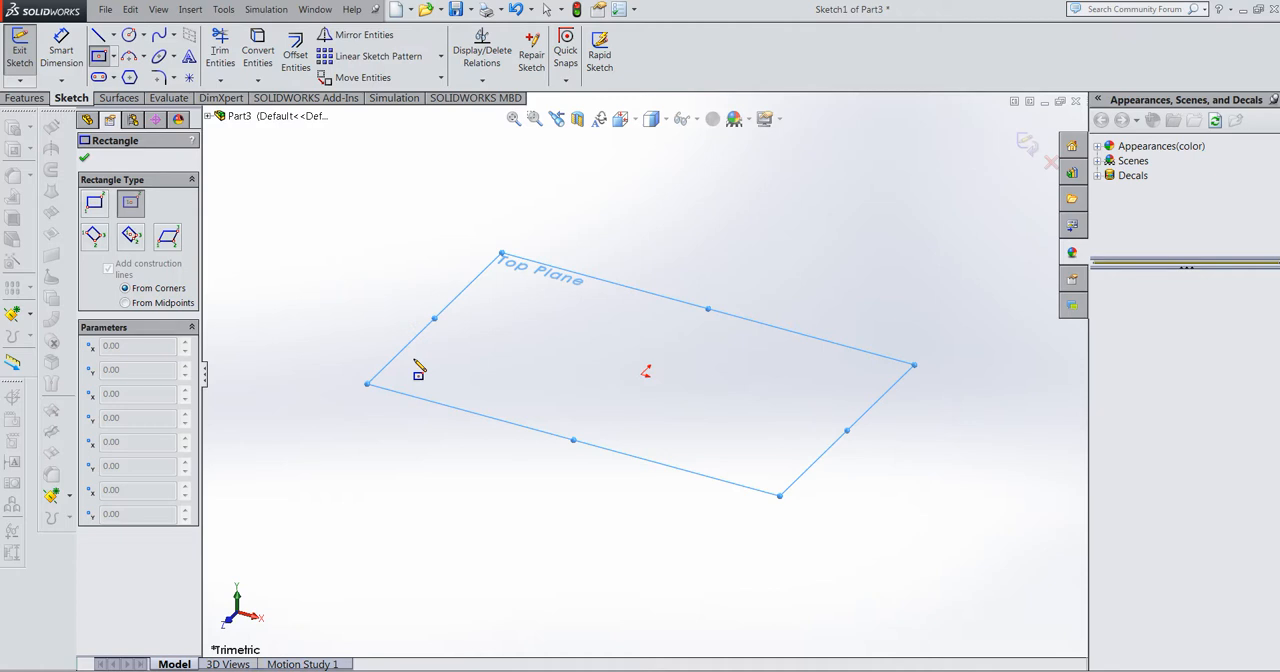
pyautogui.press('space')
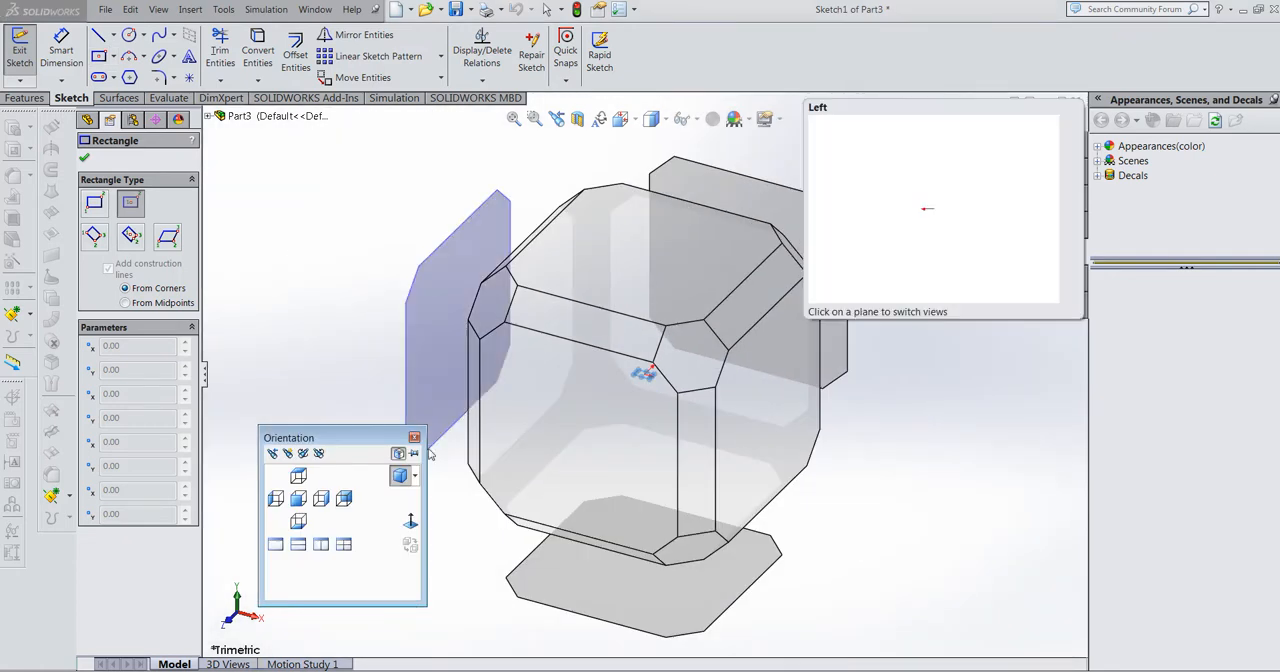
pyautogui.click(410, 522)
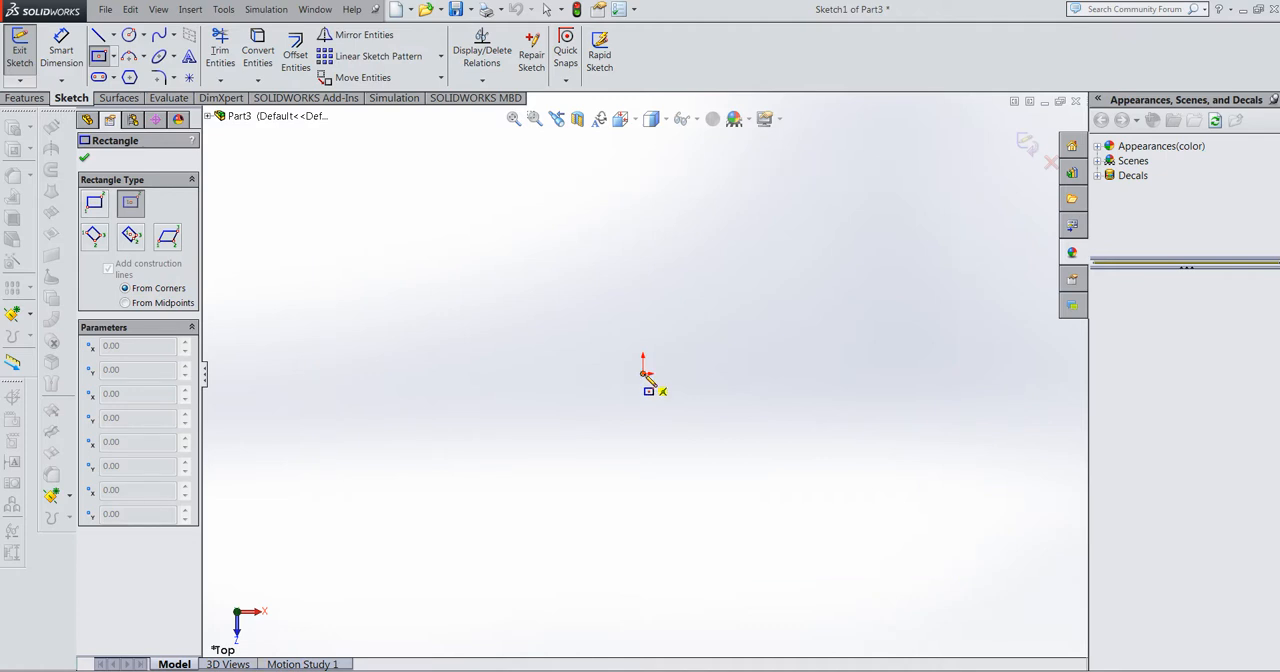
pyautogui.click(643, 375)
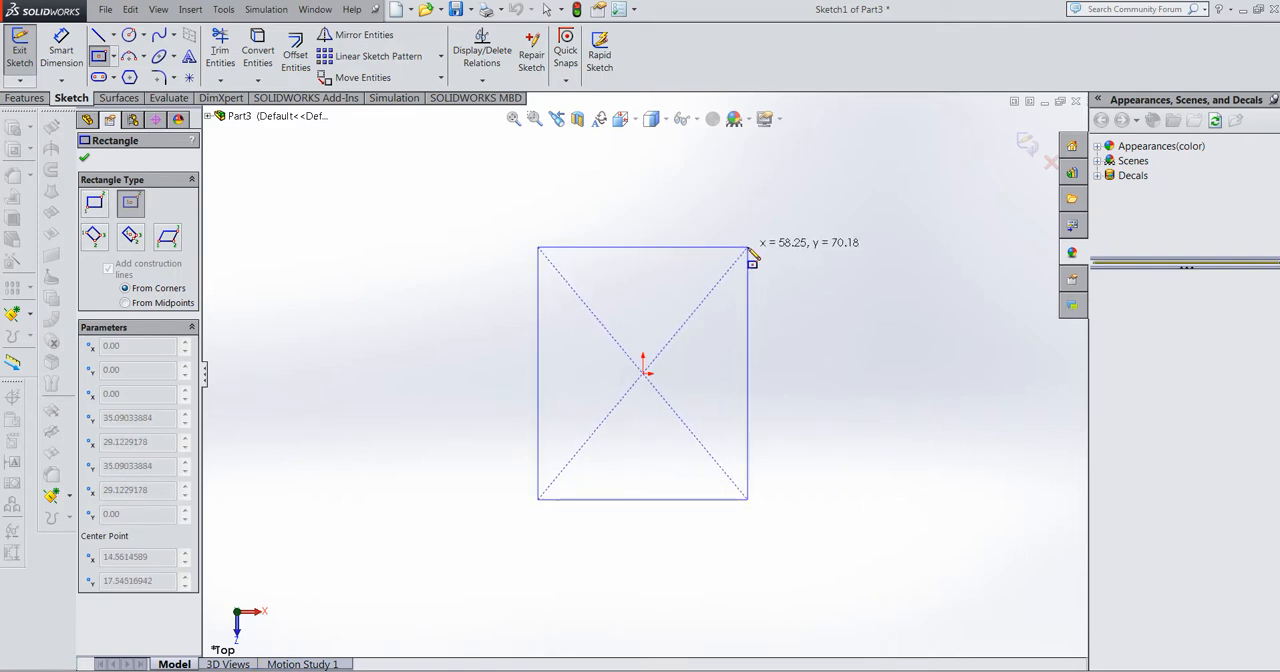
pyautogui.click(750, 252)
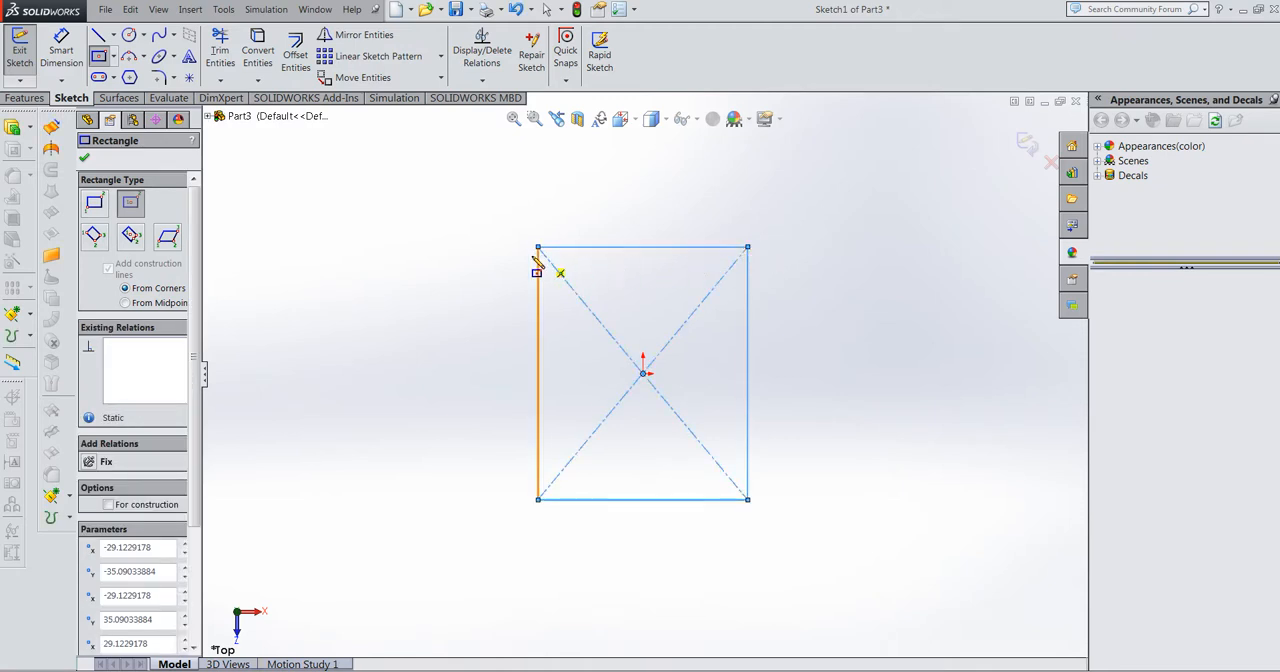
# Step: Dimension the rectangle's horizontal and vertical sides to 100 mm each and exit the sketch
pyautogui.click(55, 62)
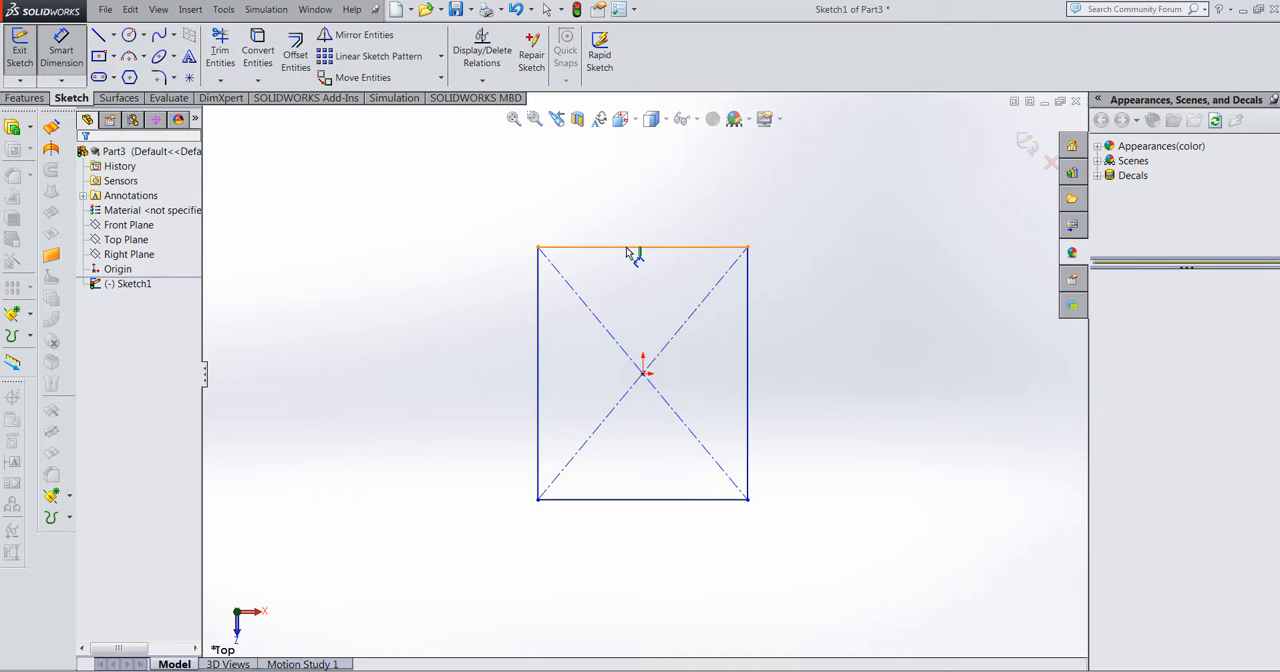
pyautogui.click(626, 247)
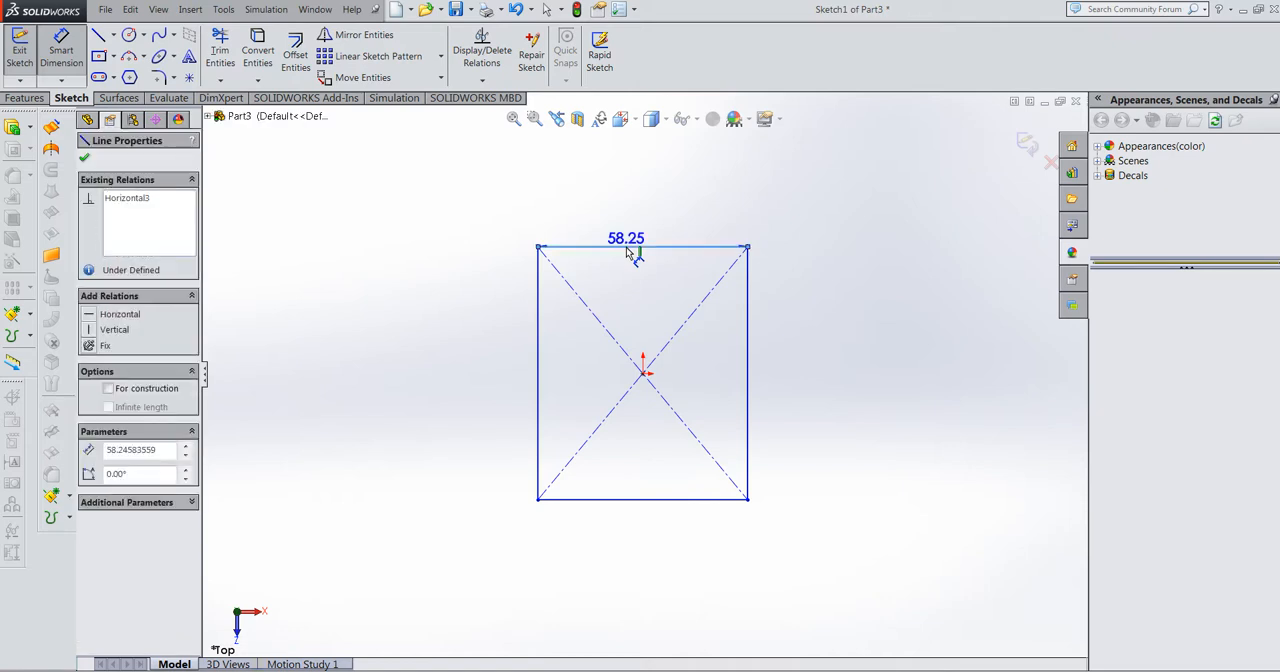
pyautogui.click(640, 185)
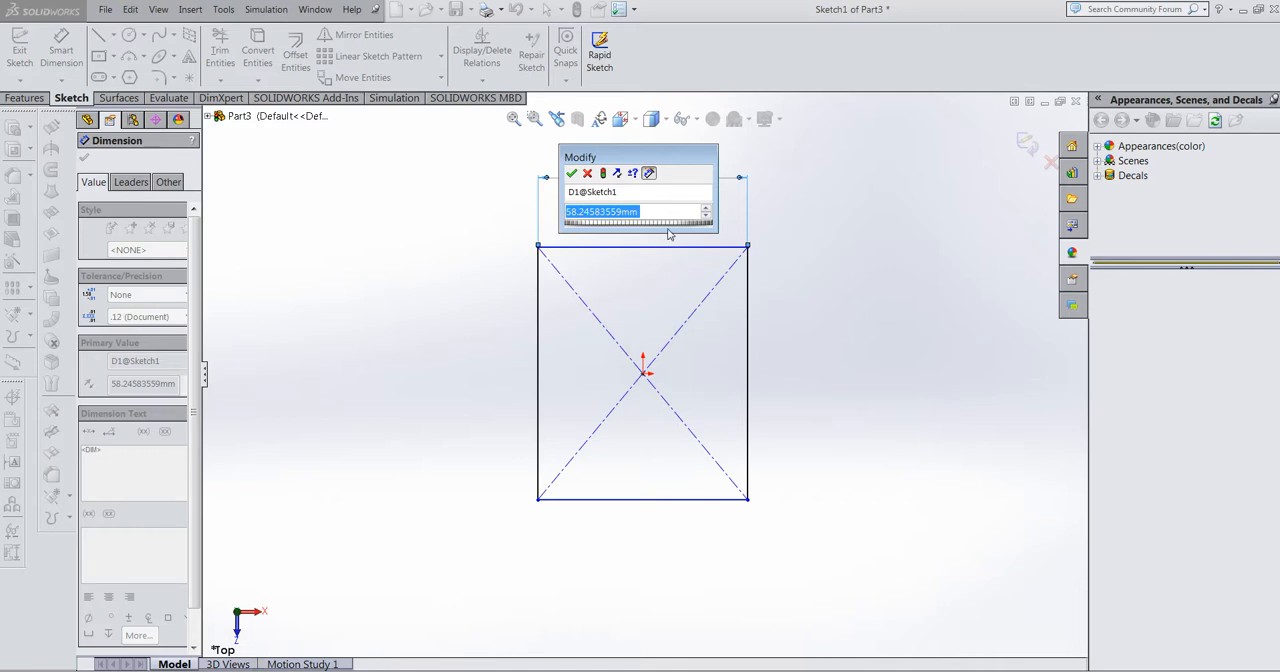
pyautogui.write('100')
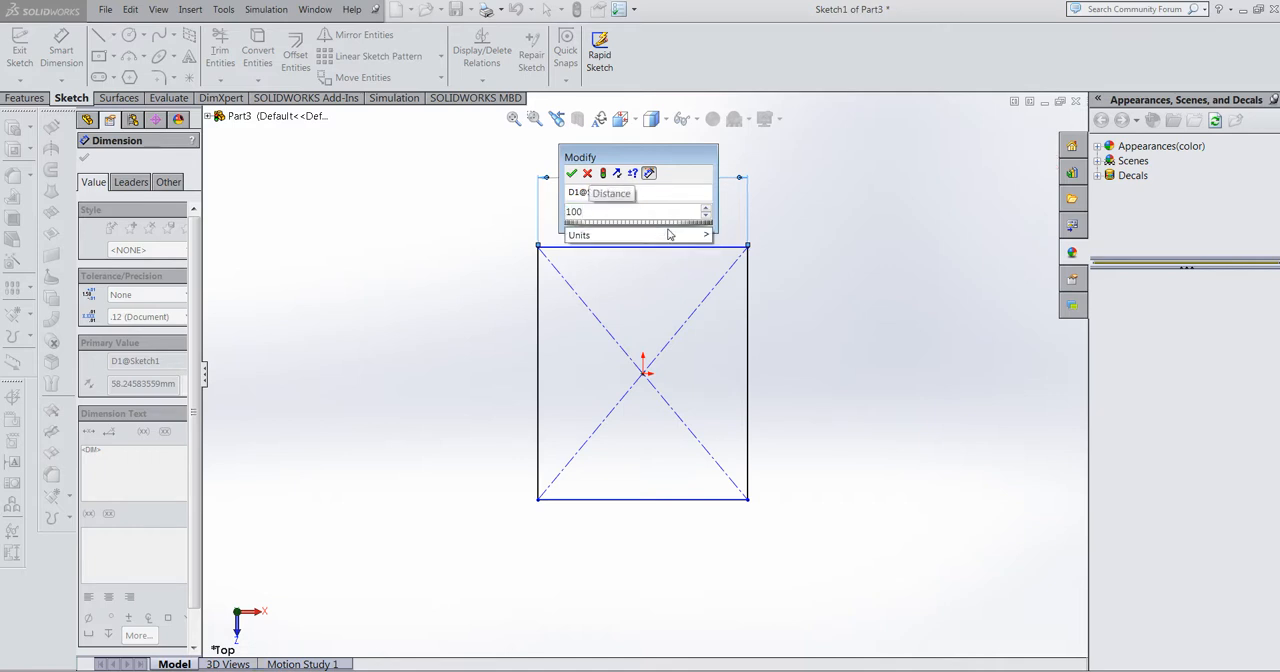
pyautogui.click(571, 174)
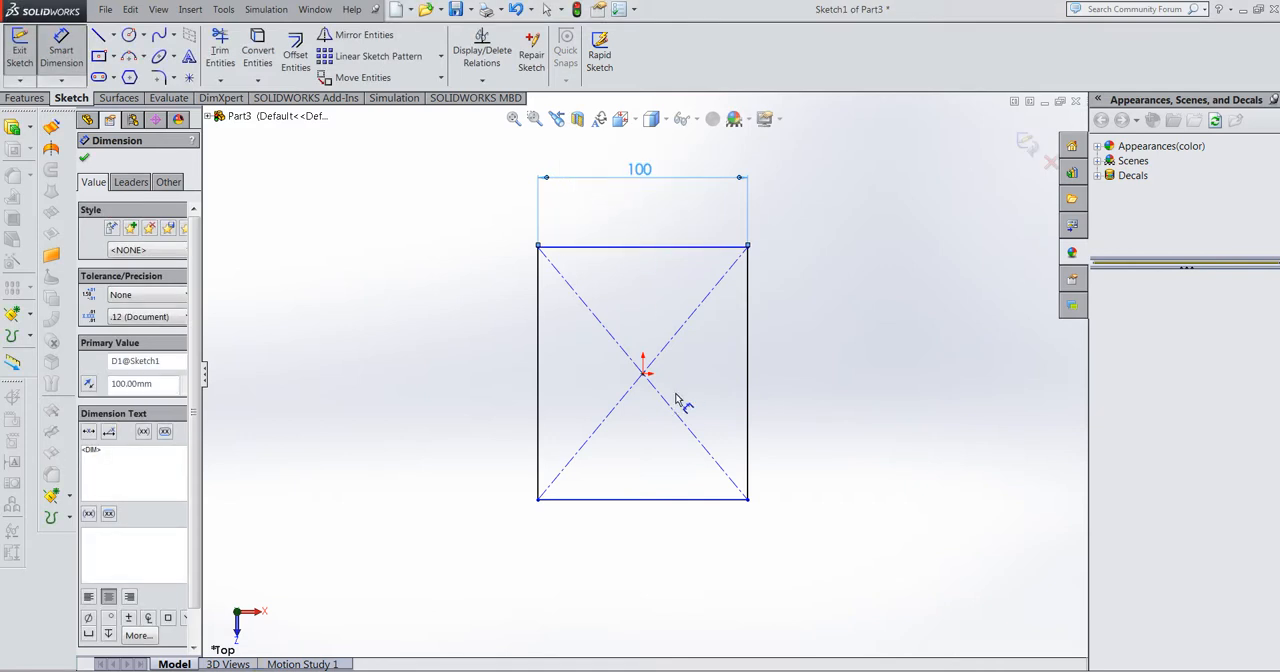
pyautogui.click(540, 394)
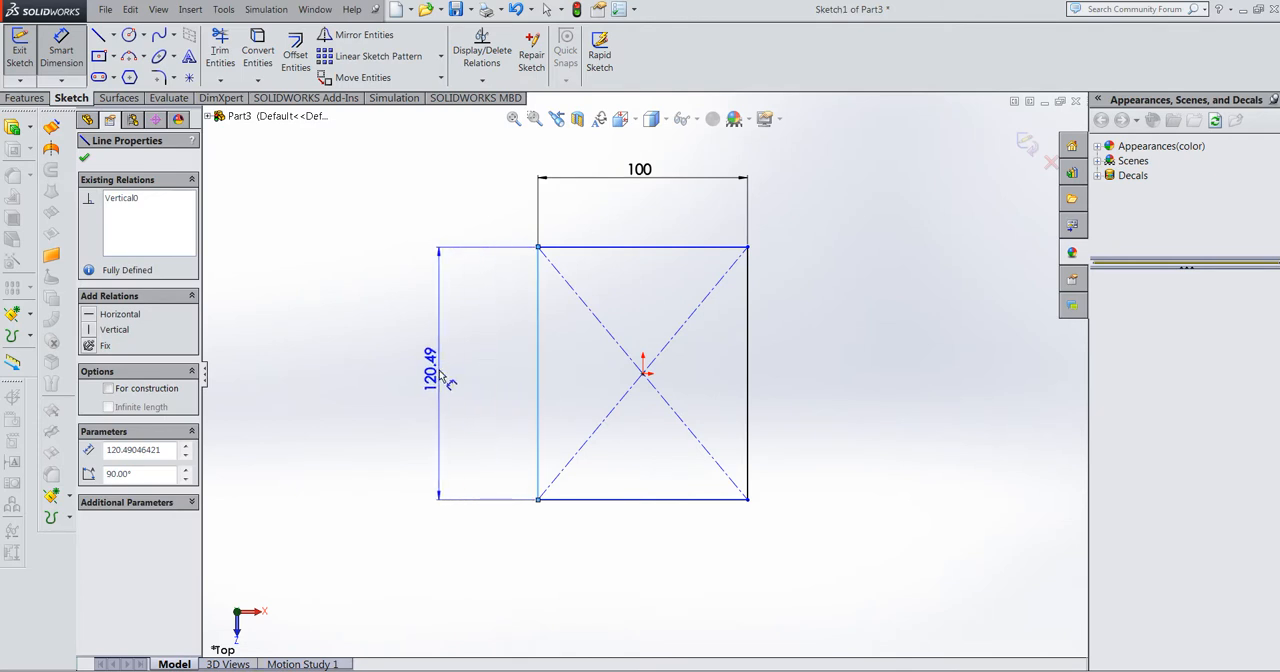
pyautogui.click(441, 375)
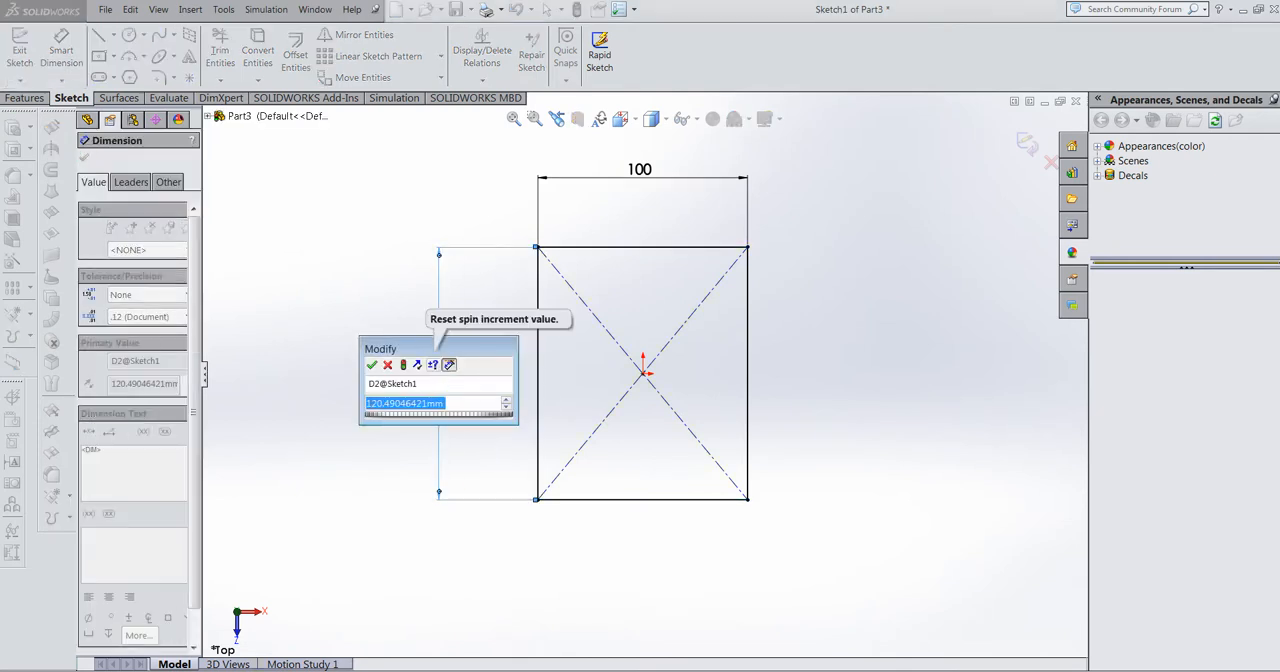
pyautogui.write('100')
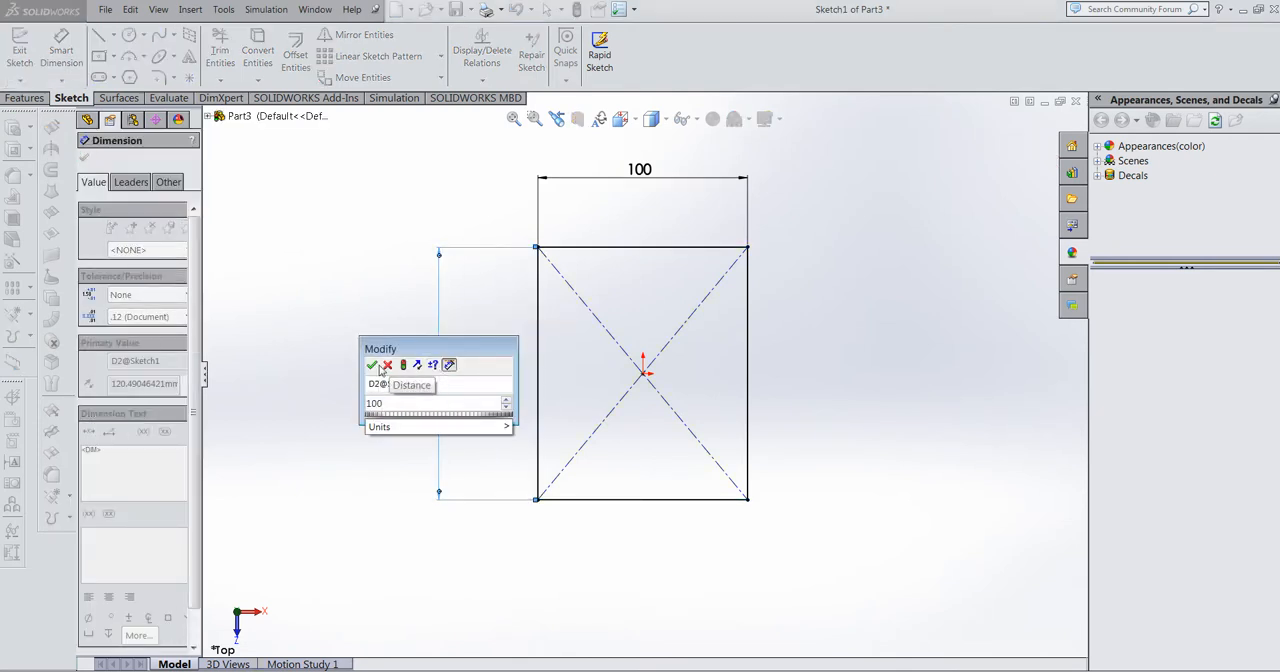
pyautogui.click(373, 366)
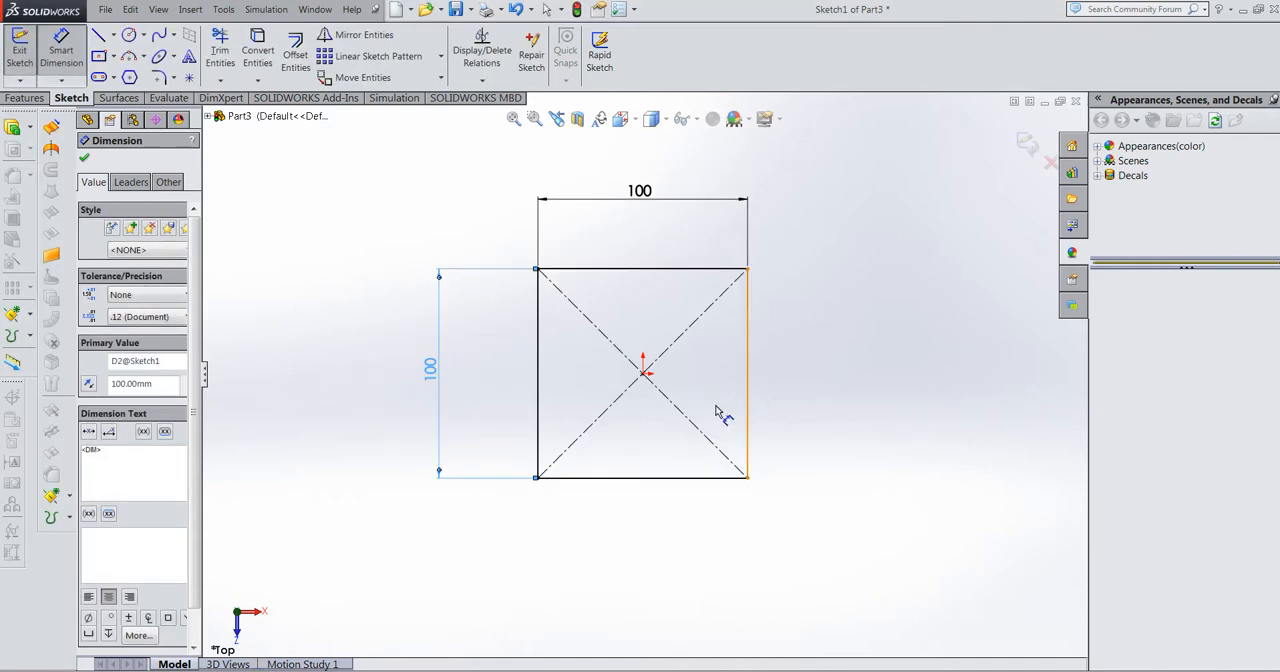
pyautogui.click(1027, 148)
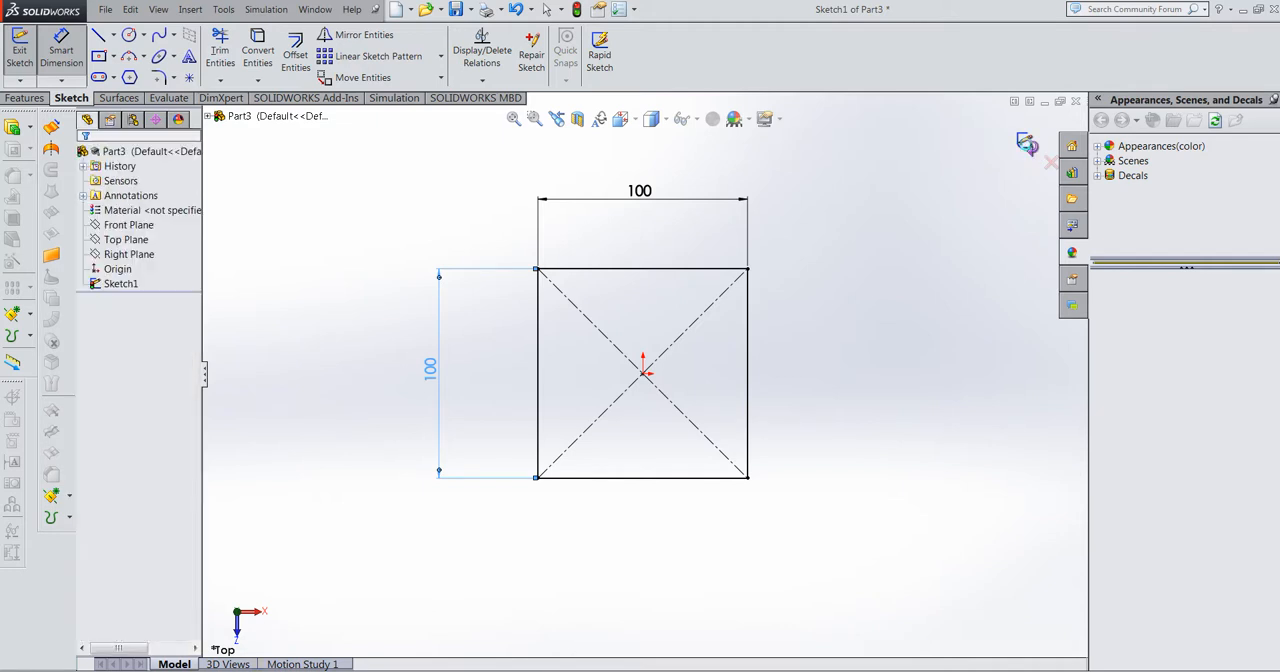
# Step: Extrude the square base sketch as a blind boss with a depth of 100 mm
pyautogui.click(26, 98)
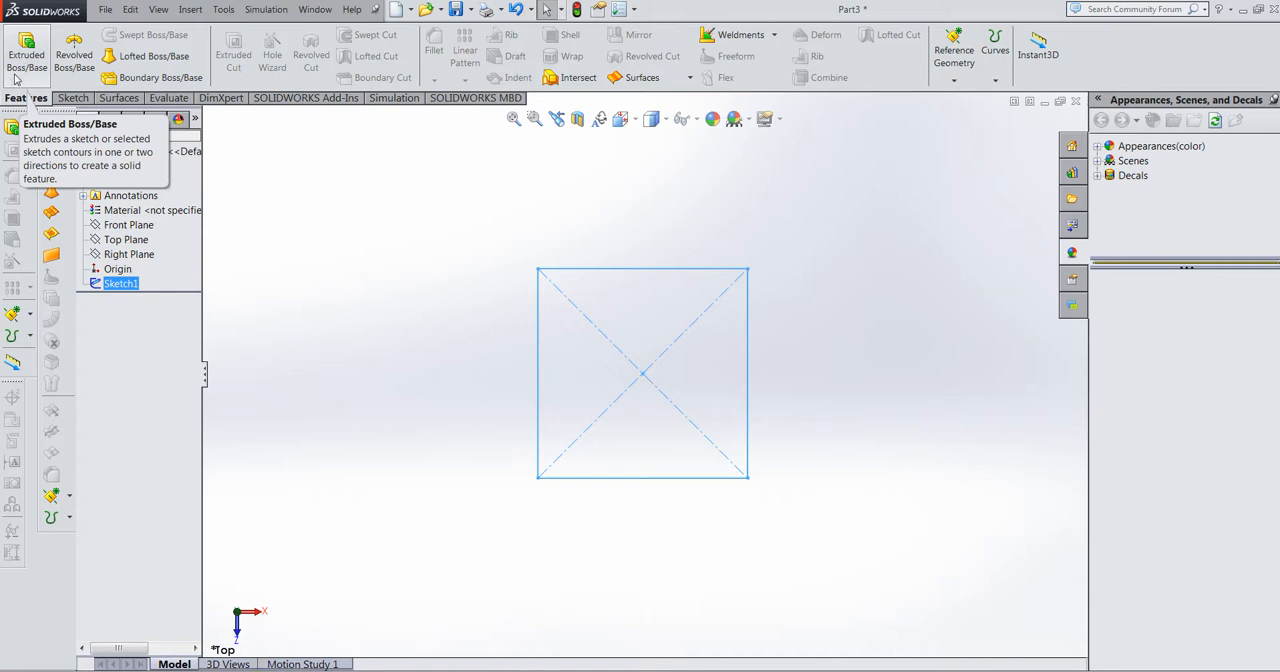
pyautogui.click(18, 74)
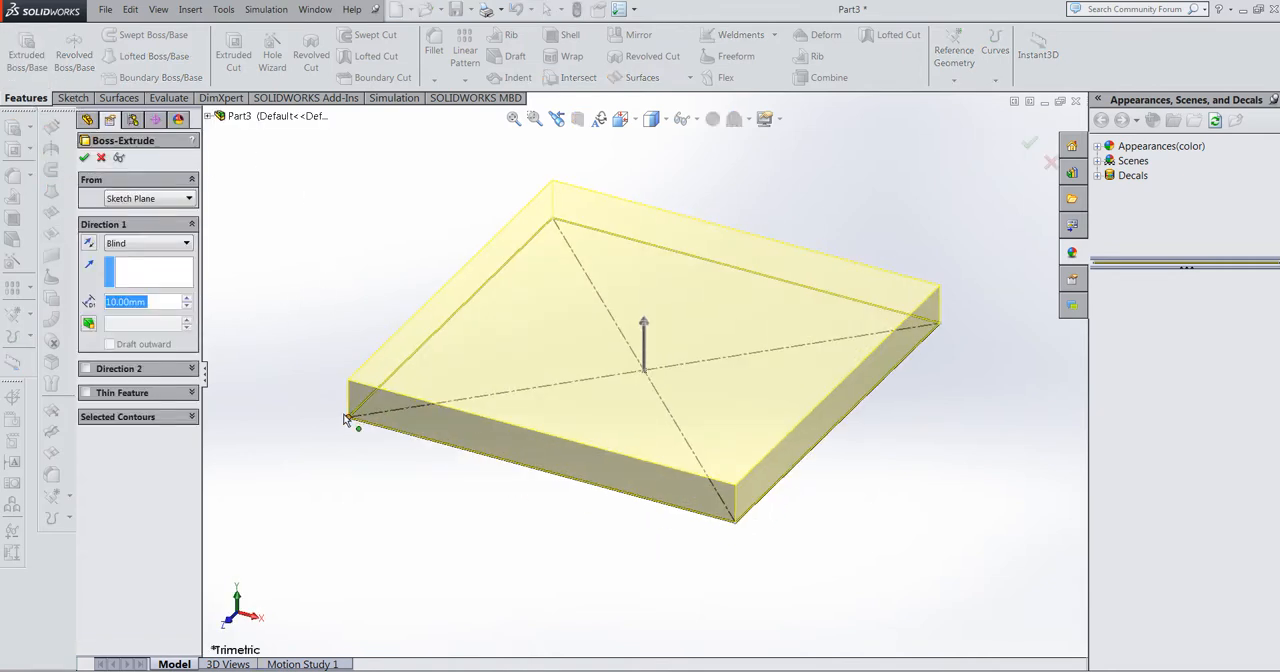
pyautogui.click(187, 299)
pyautogui.click(187, 299)
pyautogui.click(187, 299)
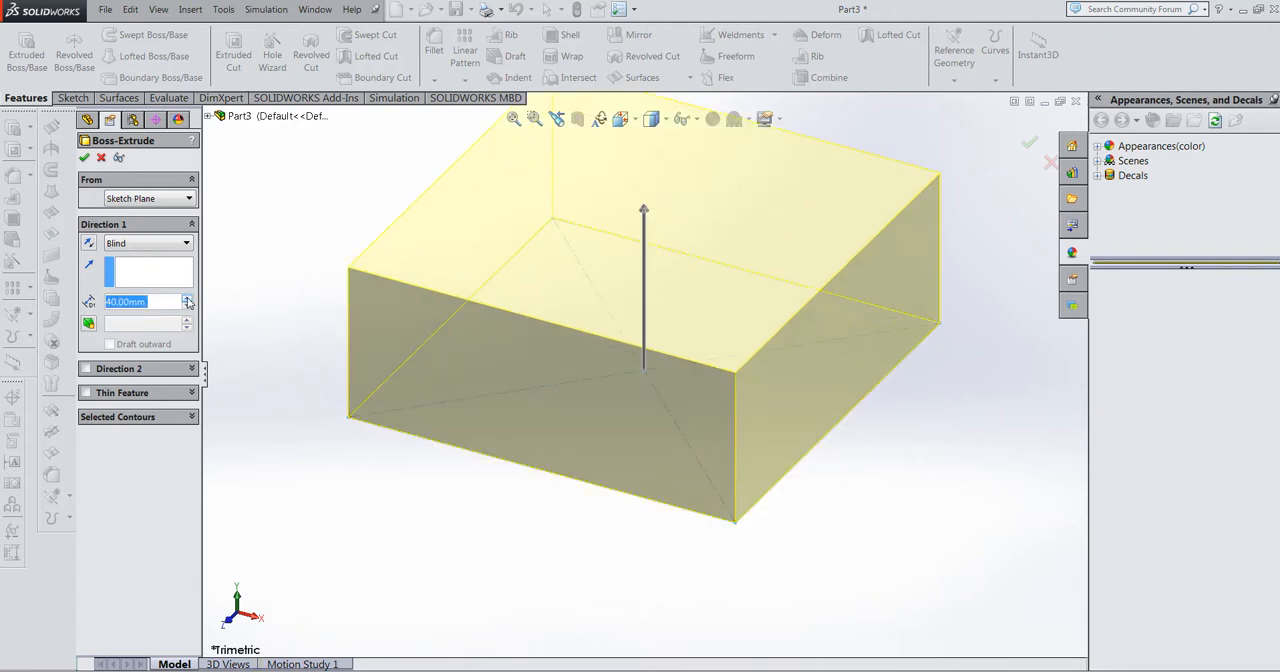
pyautogui.click(187, 299)
pyautogui.click(187, 299)
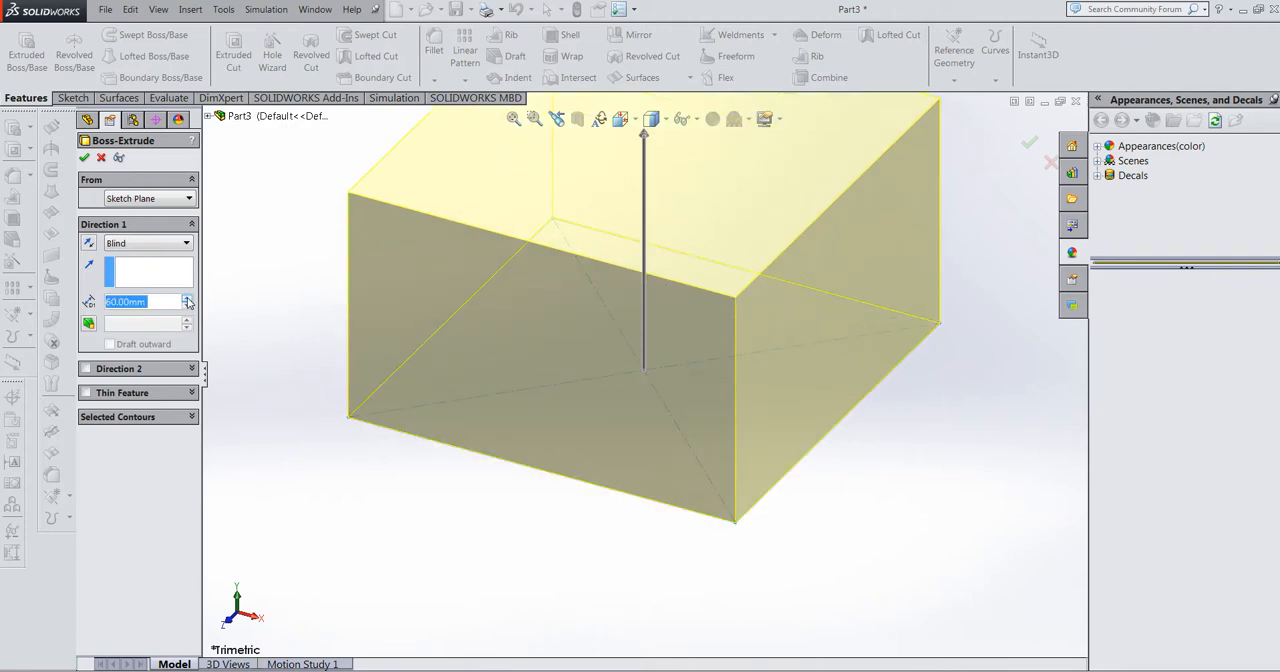
pyautogui.click(187, 299)
pyautogui.click(187, 299)
pyautogui.click(187, 299)
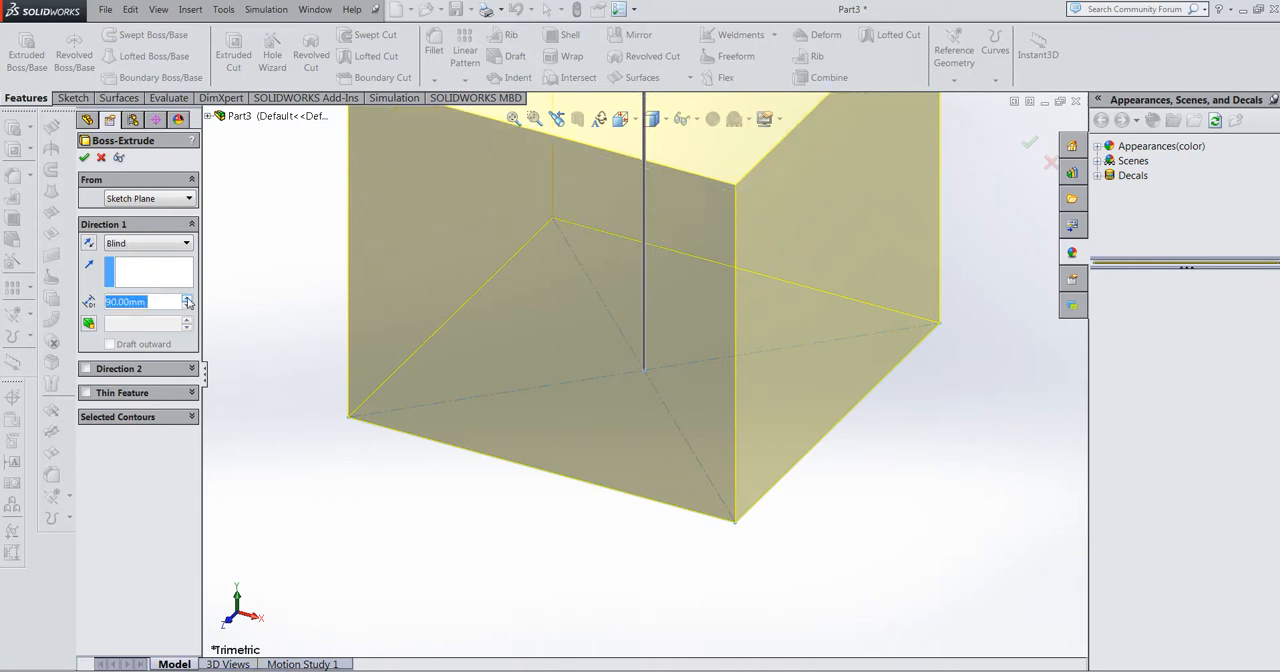
pyautogui.click(187, 299)
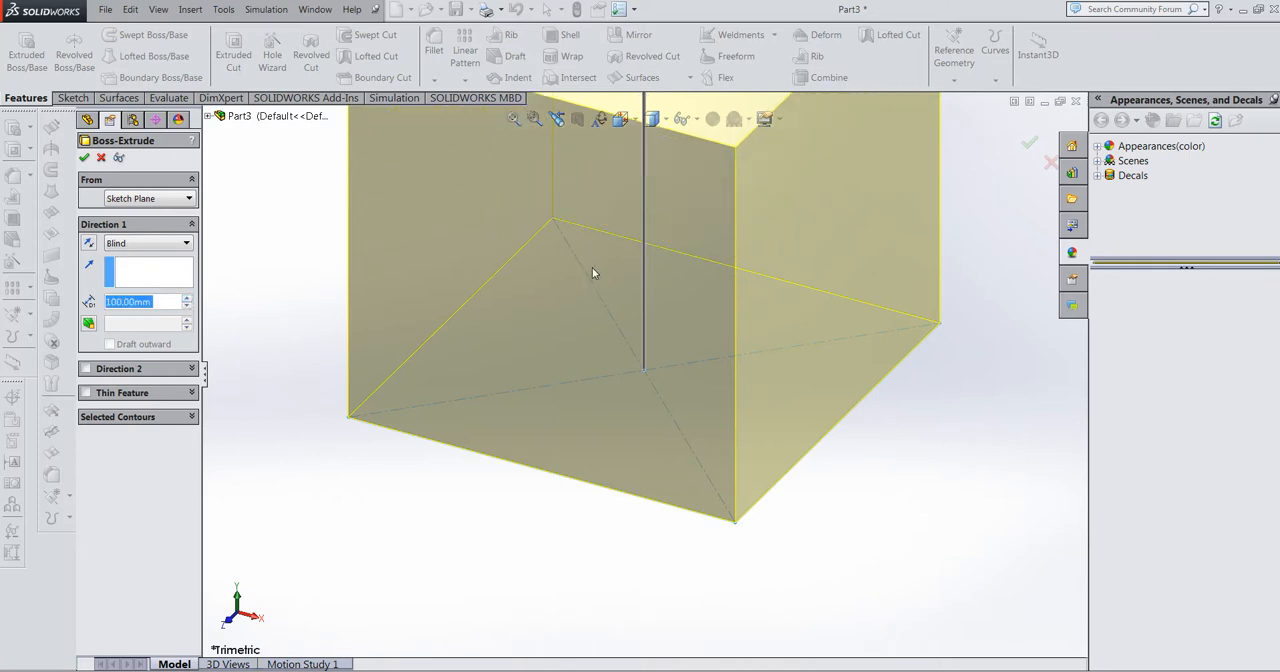
pyautogui.scroll(5, 594, 270)
pyautogui.scroll(-1, 696, 189)
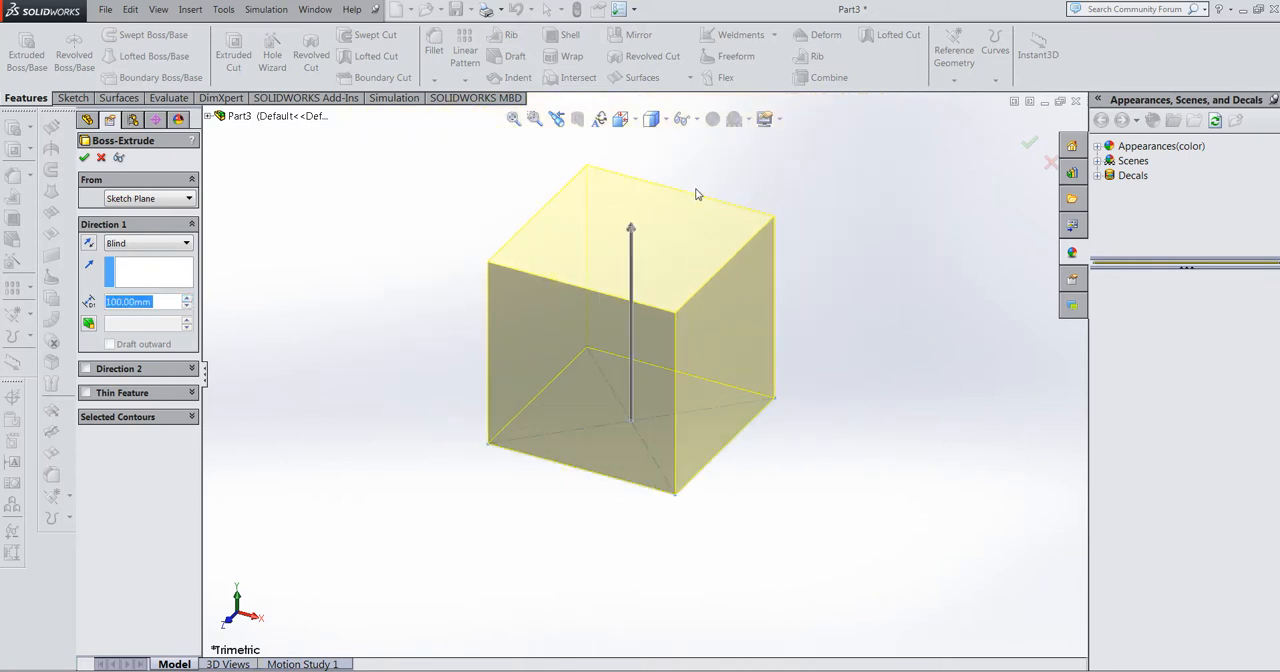
pyautogui.click(173, 300)
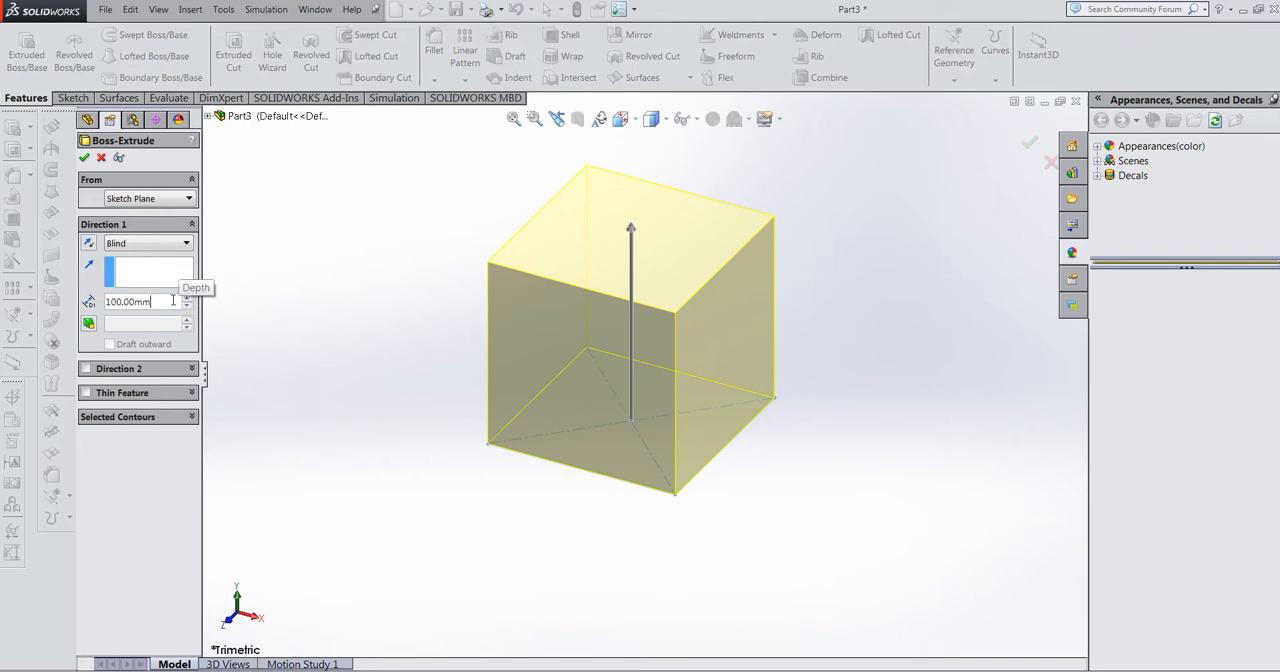
pyautogui.press('BackSpace')
pyautogui.press('BackSpace')
pyautogui.press('BackSpace')
pyautogui.press('BackSpace')
pyautogui.press('BackSpace')
pyautogui.press('BackSpace')
pyautogui.press('BackSpace')
pyautogui.press('BackSpace')
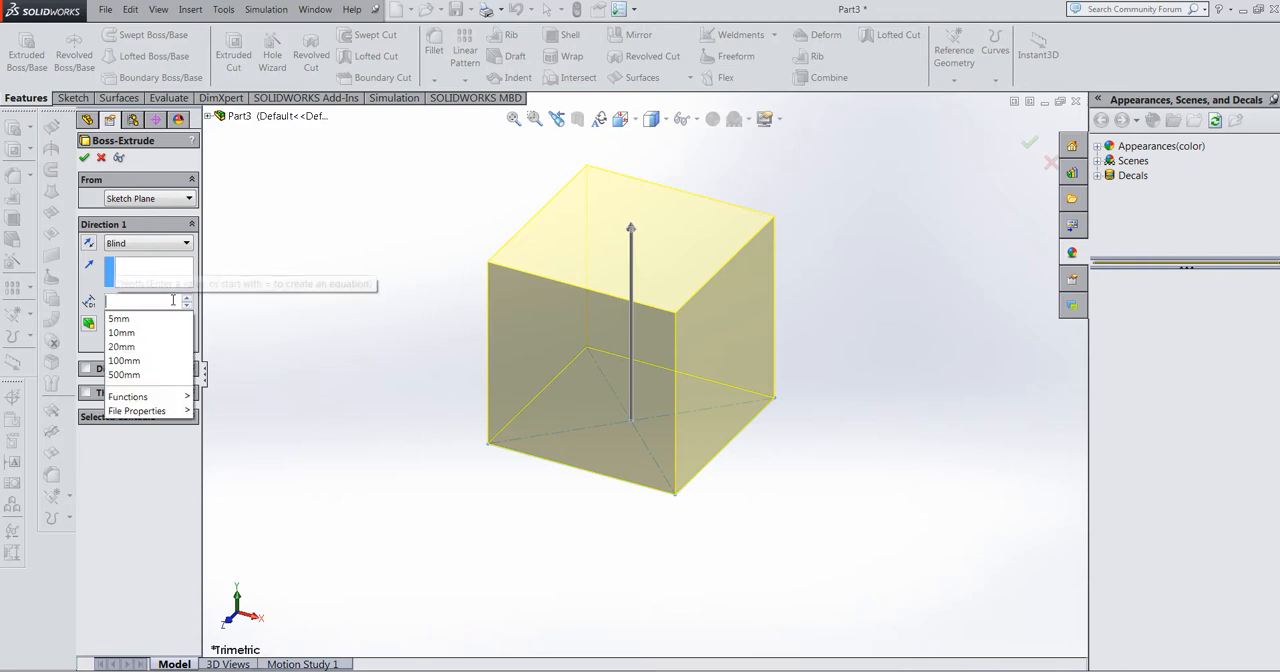
pyautogui.write('100')
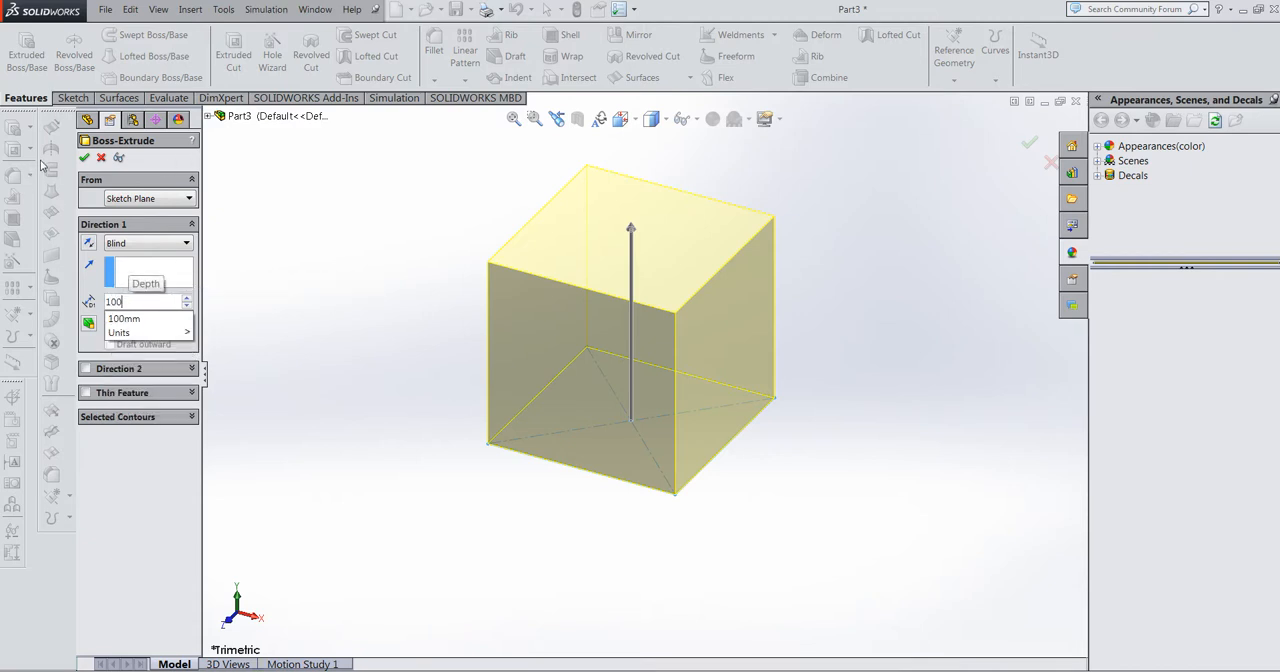
pyautogui.click(84, 159)
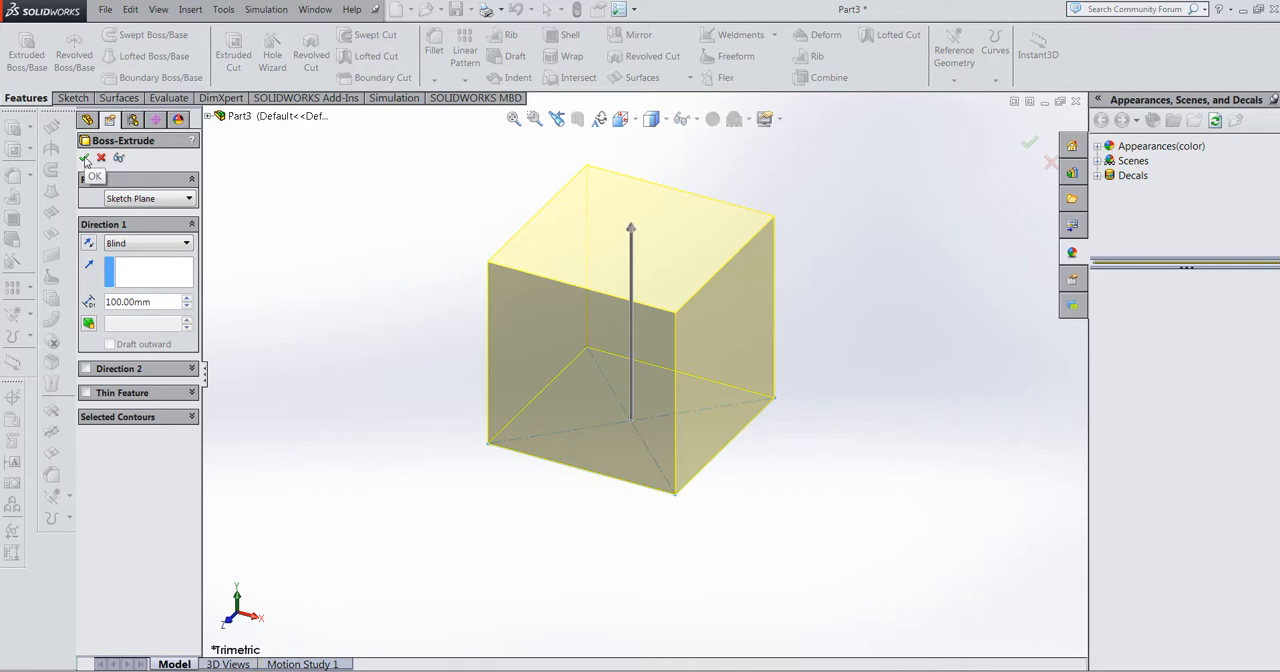
pyautogui.click(85, 159)
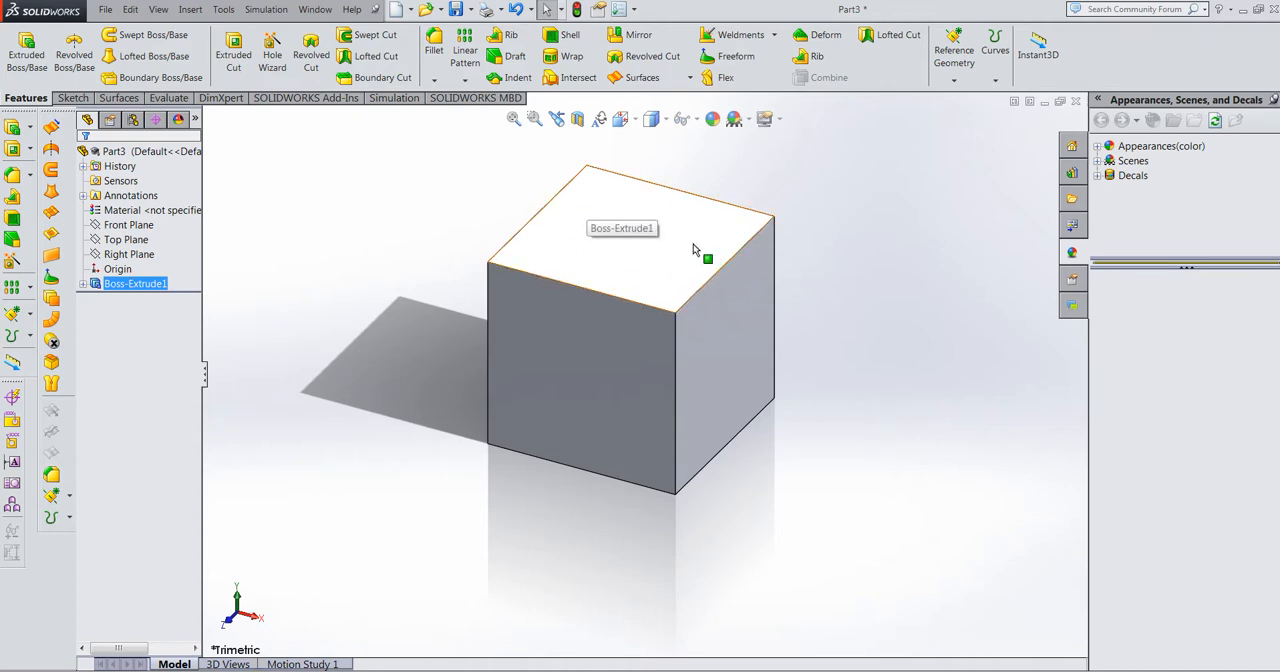
# Step: Shell the block with a 10 mm wall thickness, removing its top face
pyautogui.click(569, 36)
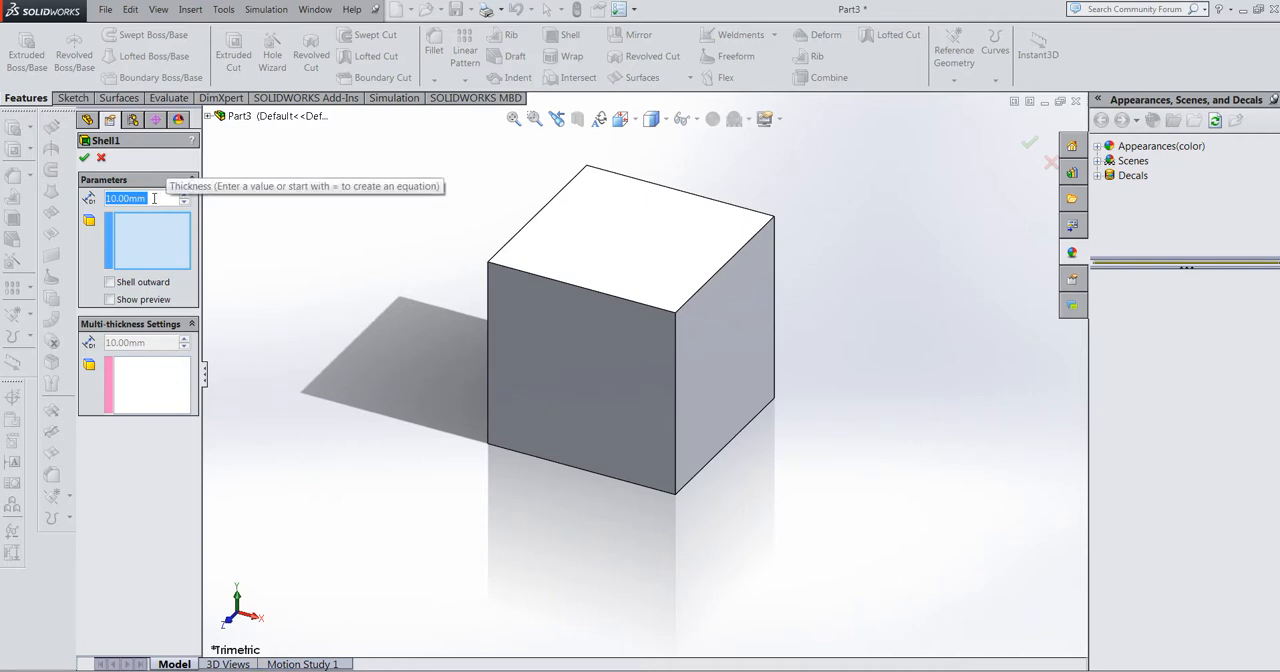
pyautogui.click(595, 256)
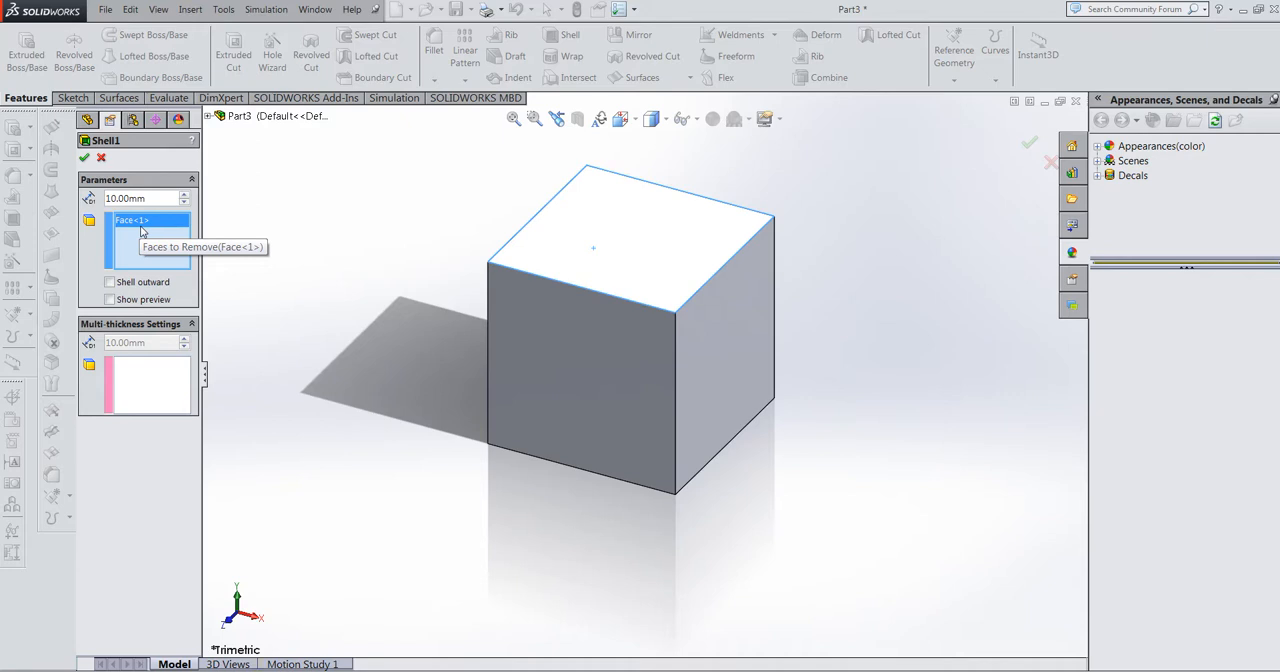
pyautogui.click(85, 158)
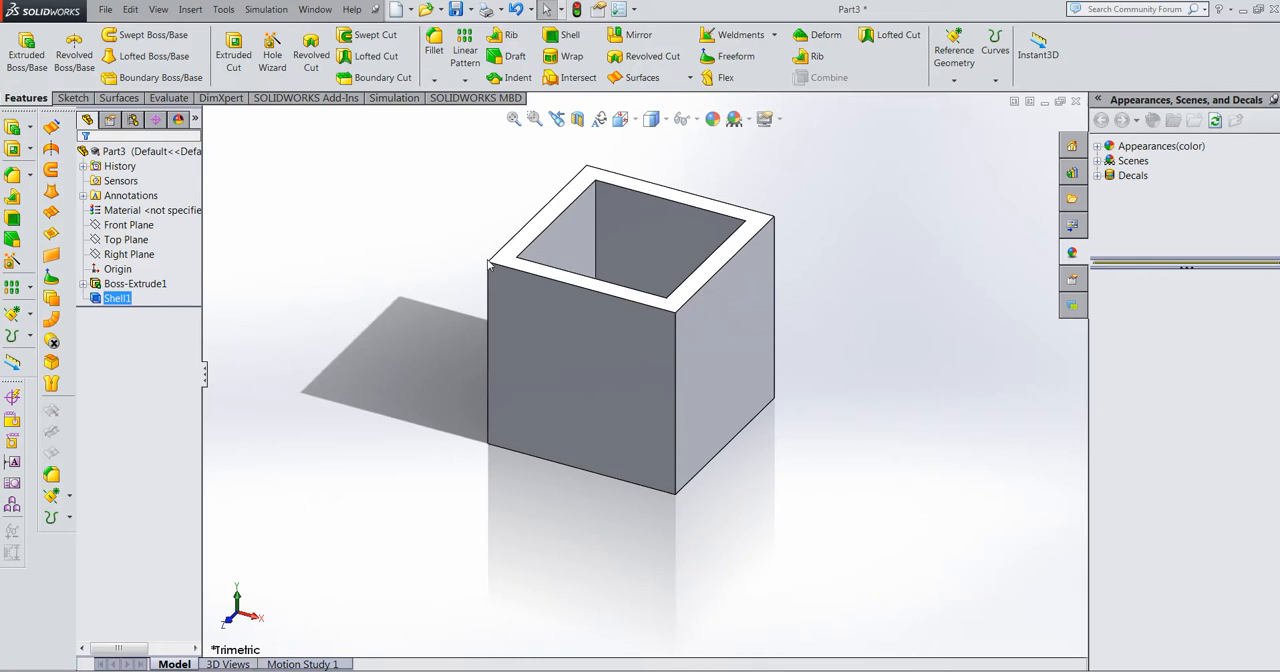
# Step: Sketch a closed triangle on the Front Plane from the block's upper left corner, along its top edge and about 26 mm down its right edge
pyautogui.click(72, 100)
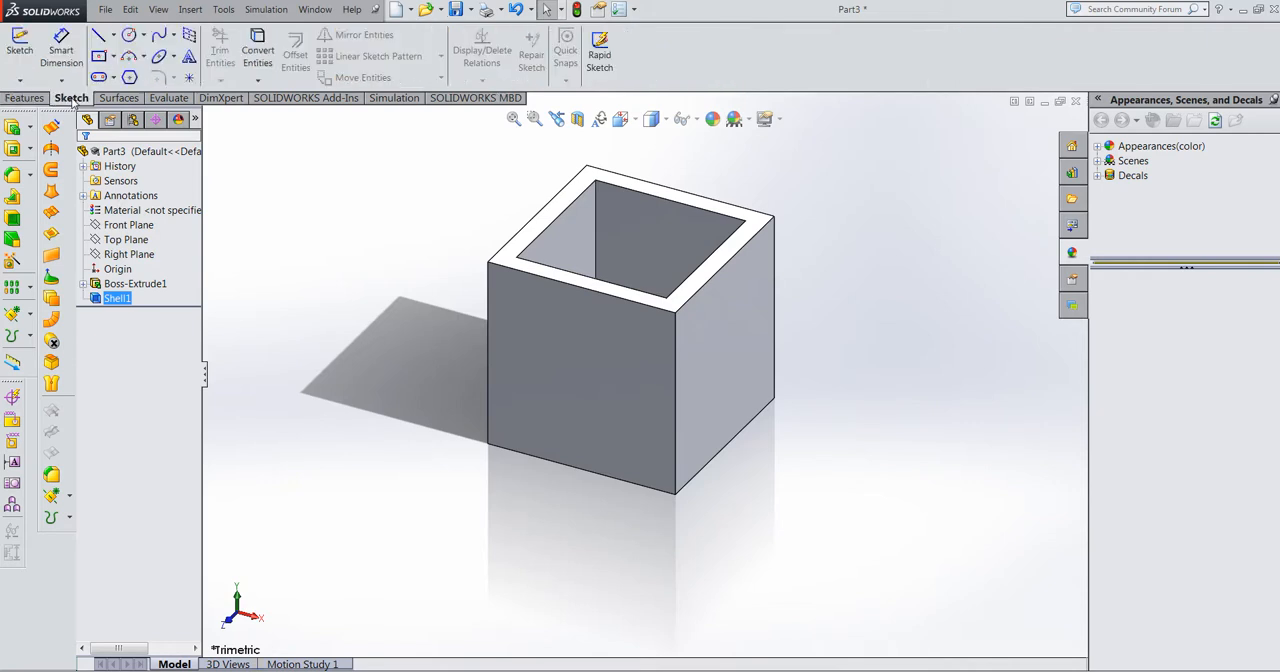
pyautogui.click(99, 38)
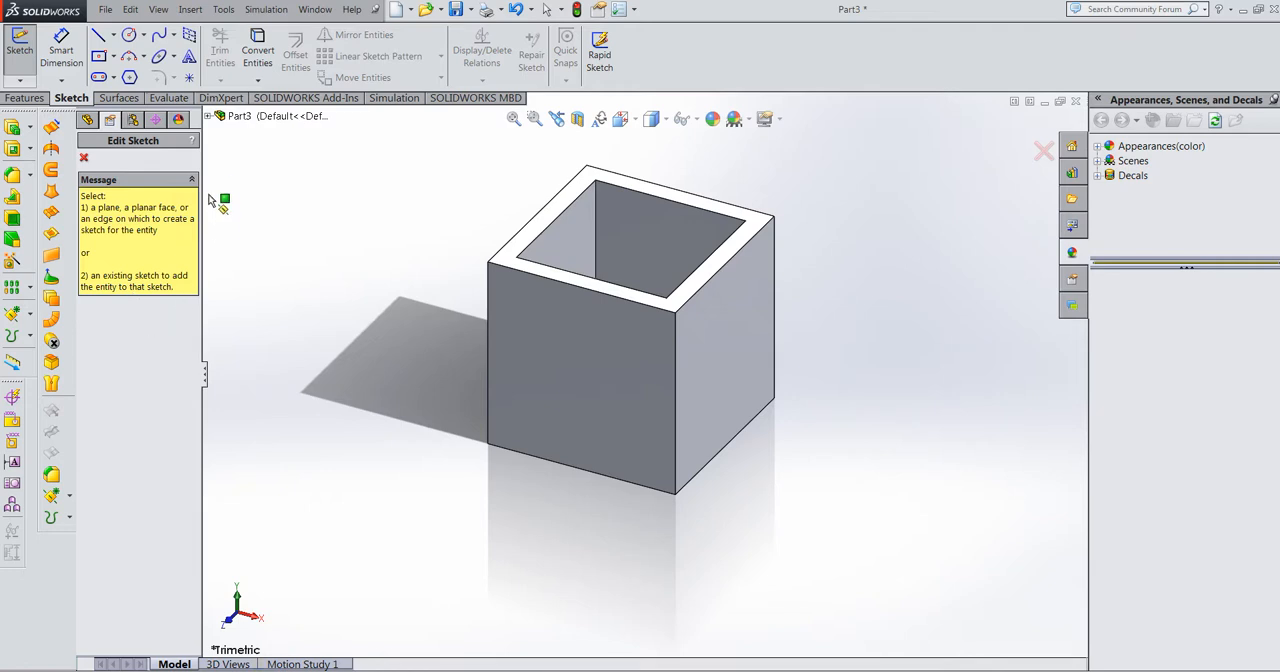
pyautogui.click(209, 117)
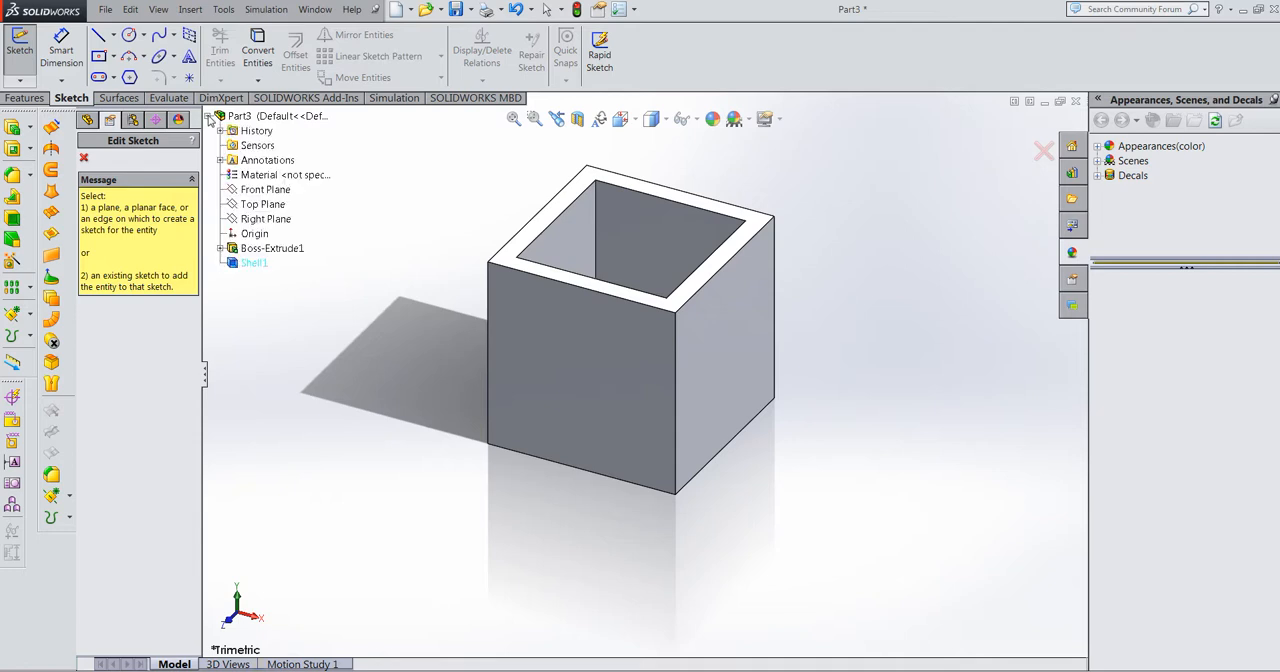
pyautogui.click(272, 192)
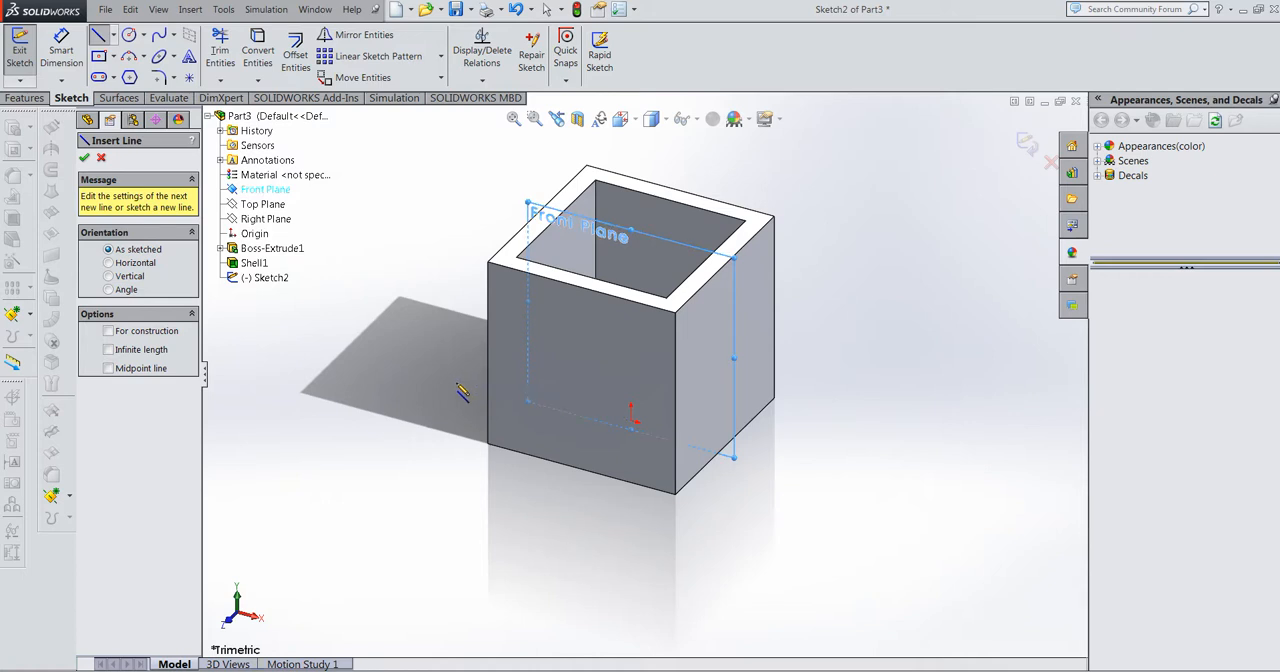
pyautogui.press('space')
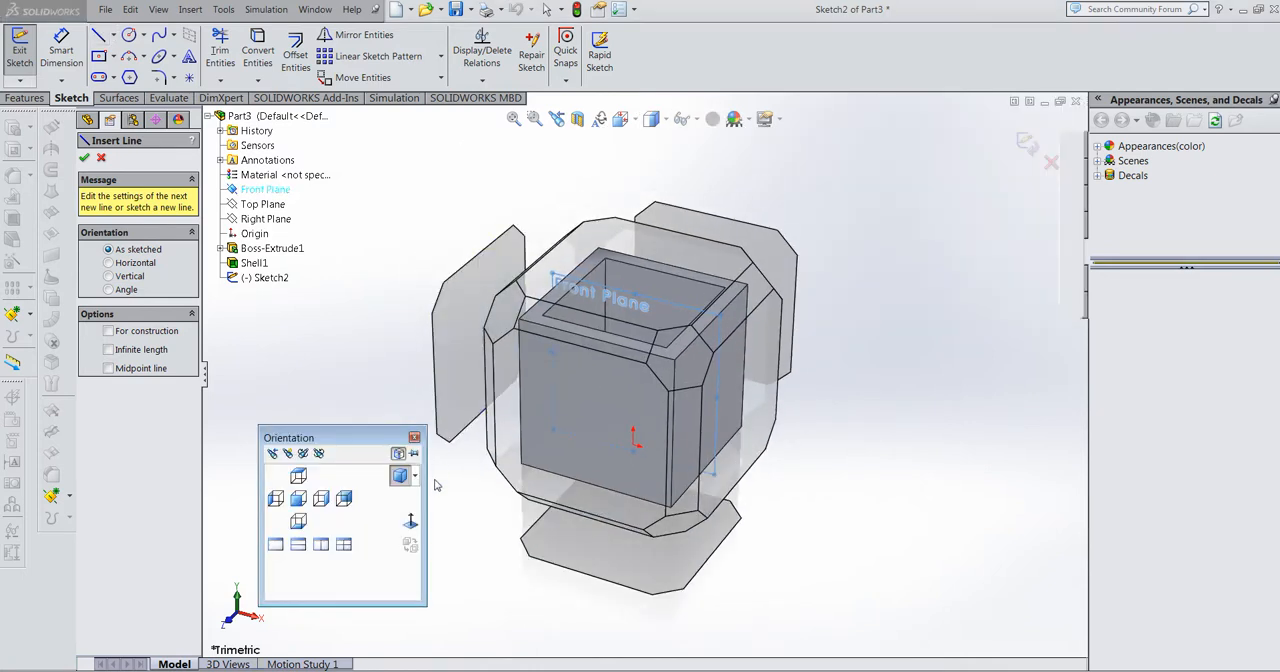
pyautogui.click(410, 528)
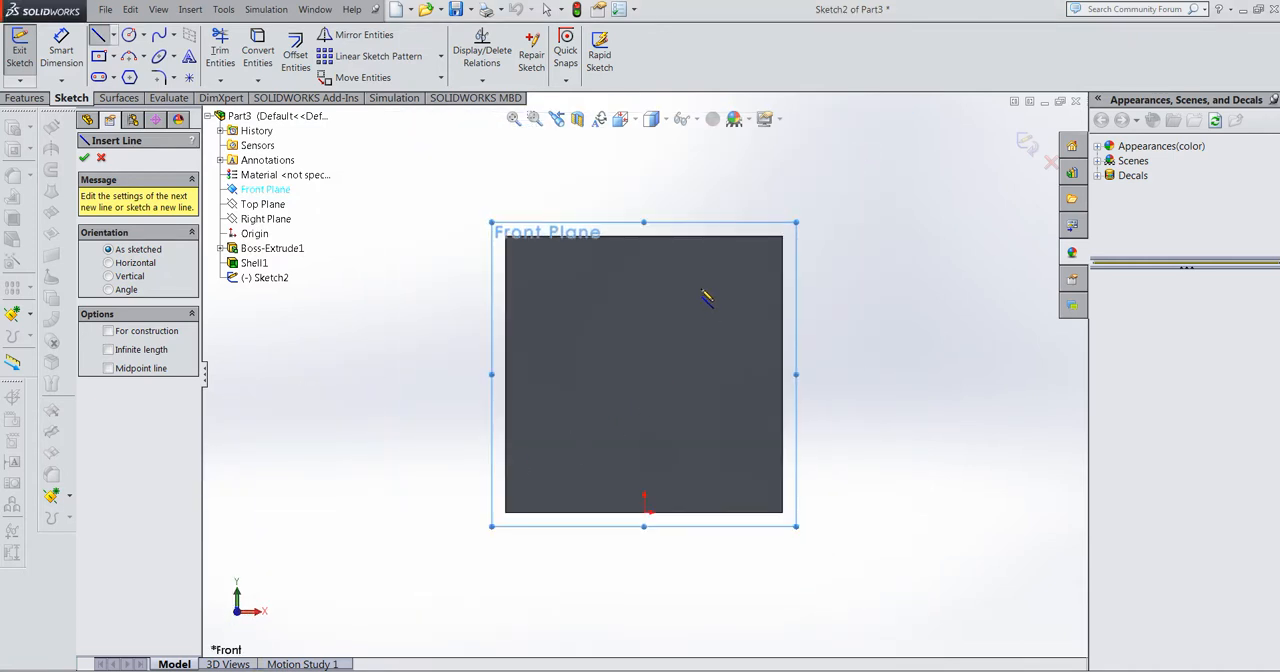
pyautogui.scroll(-2, 662, 288)
pyautogui.scroll(-1, 600, 306)
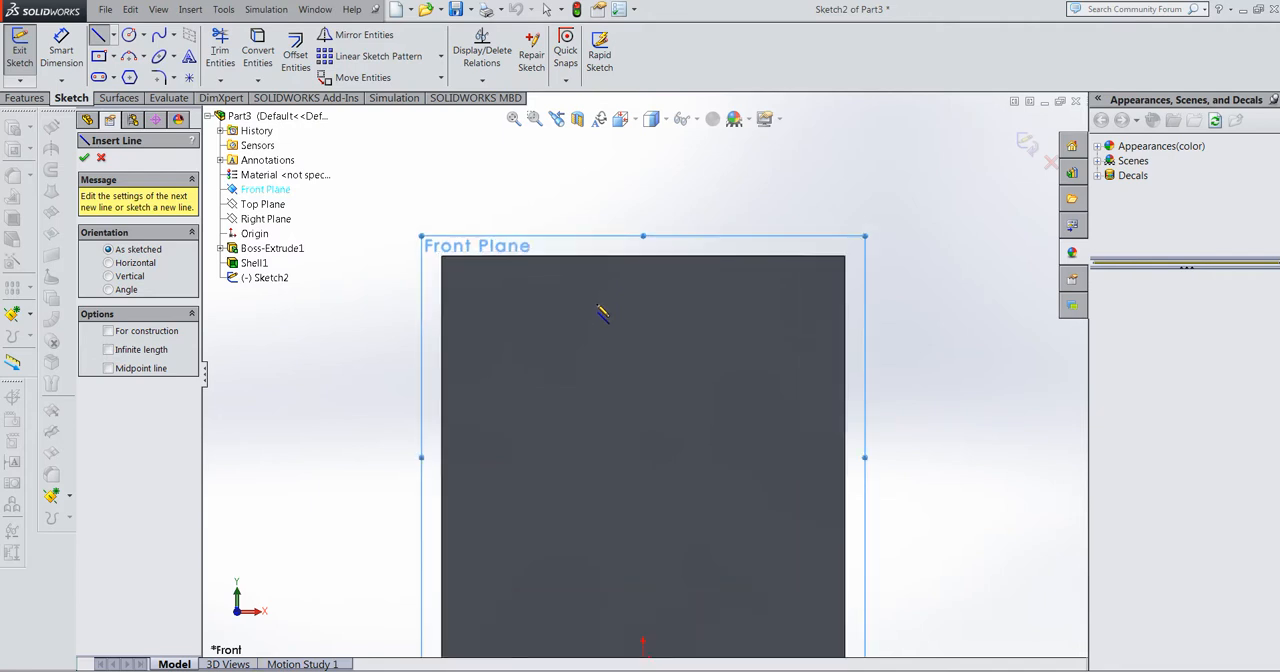
pyautogui.click(443, 258)
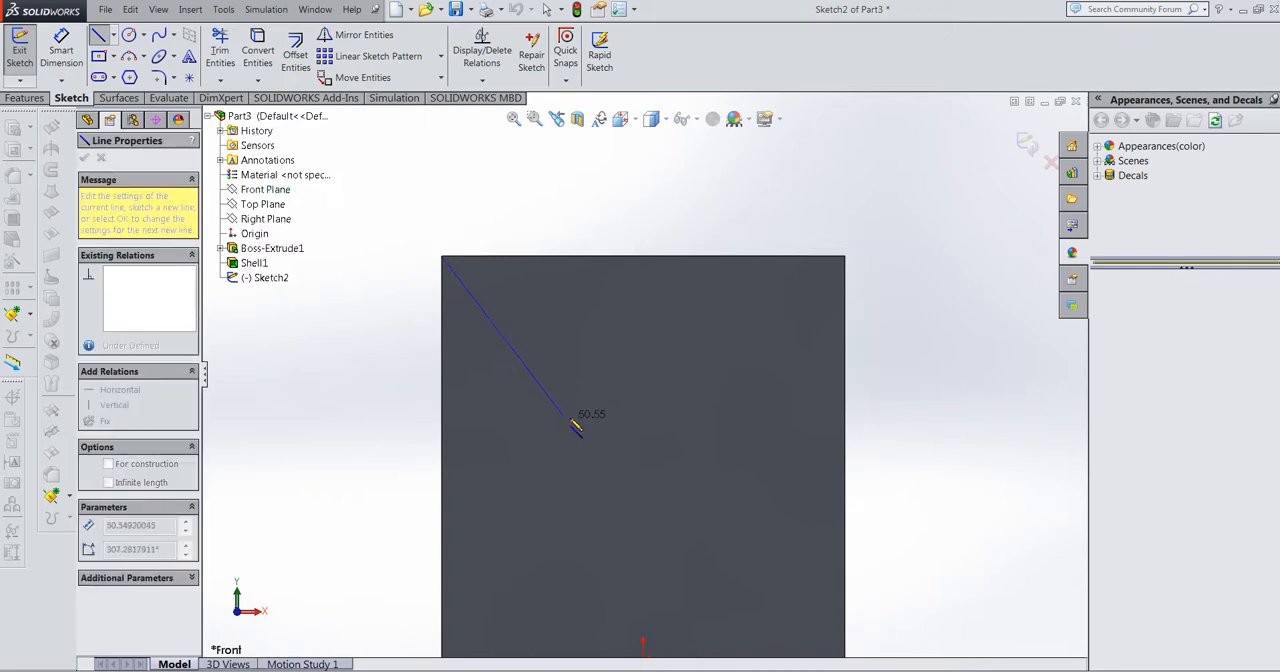
pyautogui.click(846, 361)
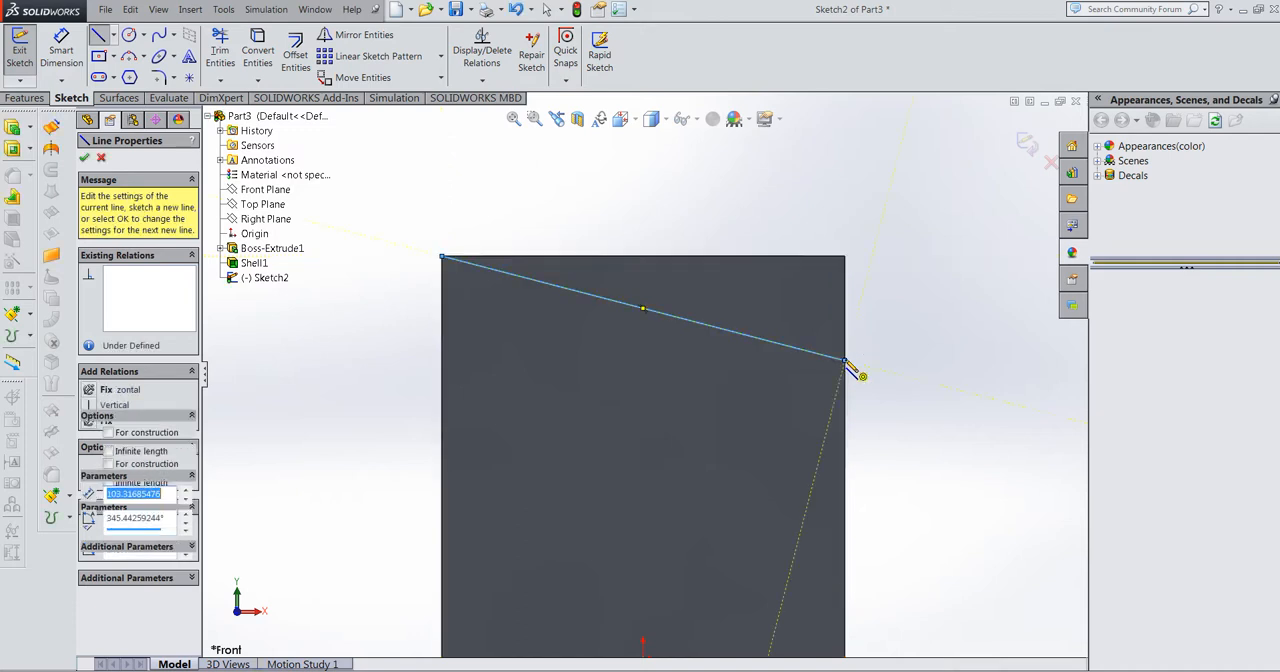
pyautogui.click(845, 257)
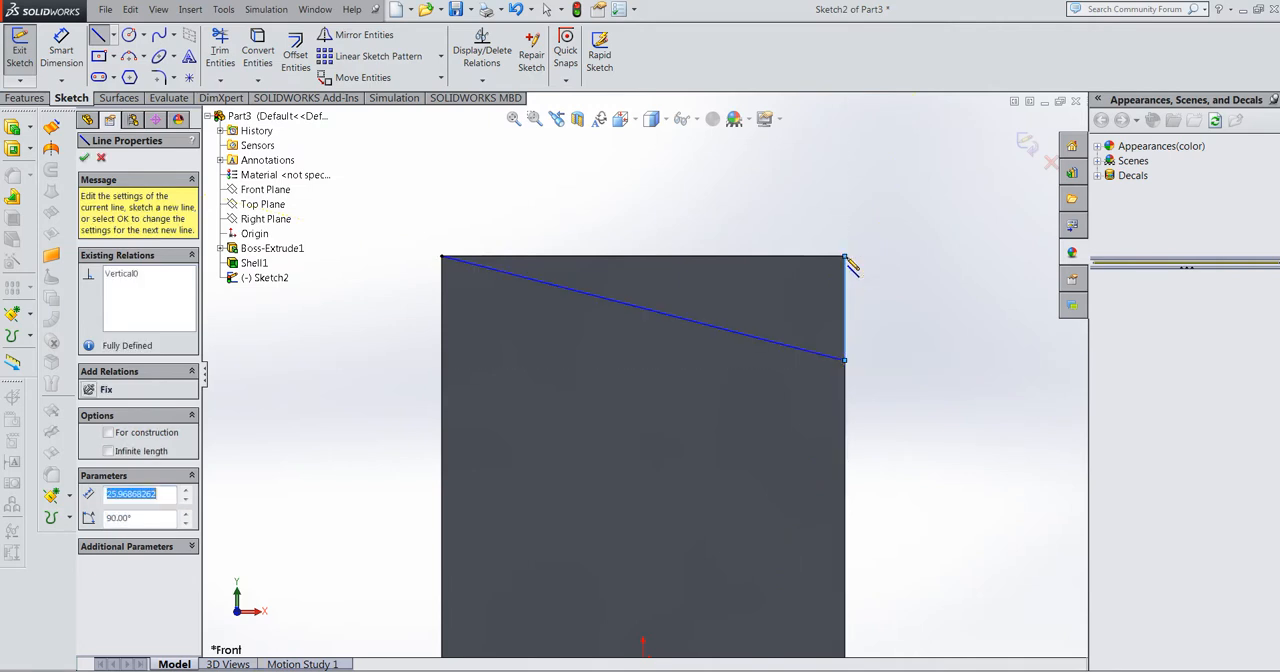
pyautogui.click(443, 257)
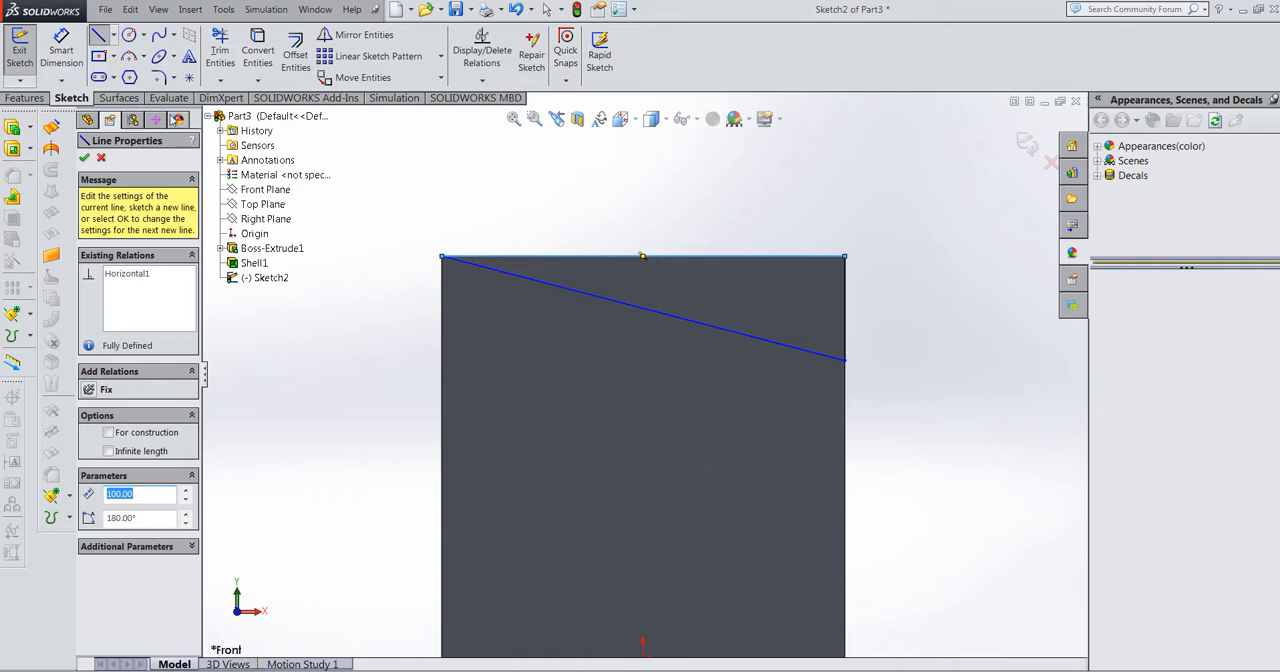
# Step: Dimension the triangle's vertical side to 30 mm and exit the sketch
pyautogui.click(62, 56)
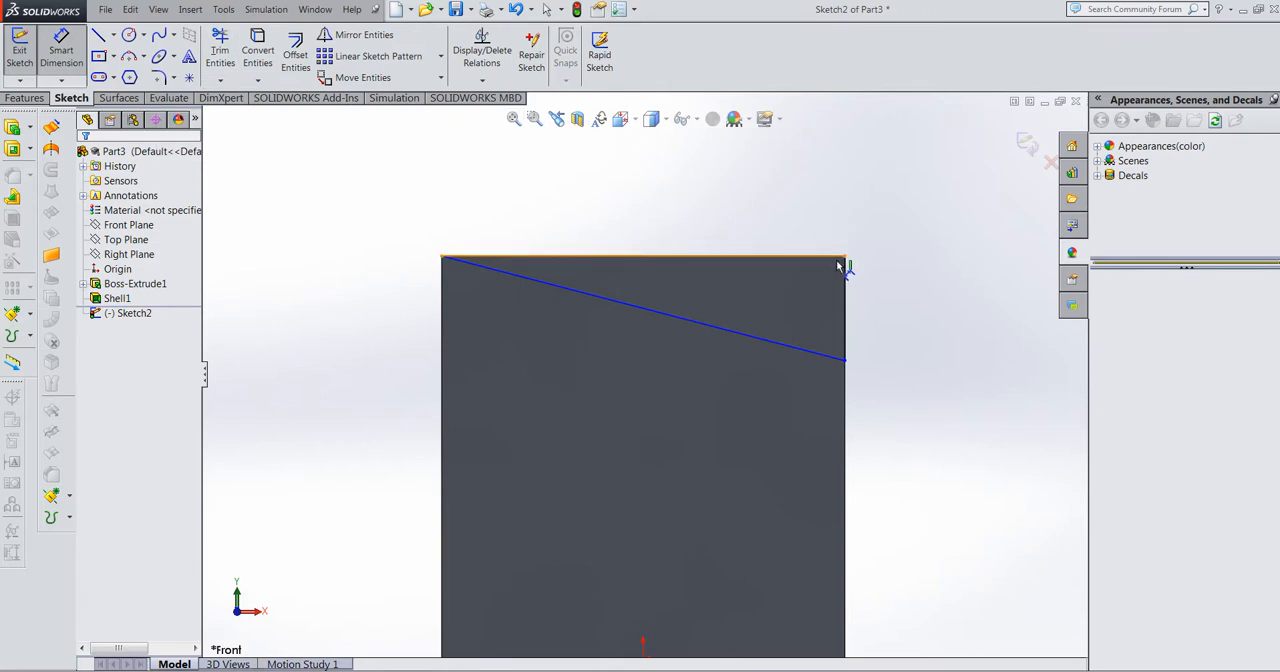
pyautogui.click(846, 324)
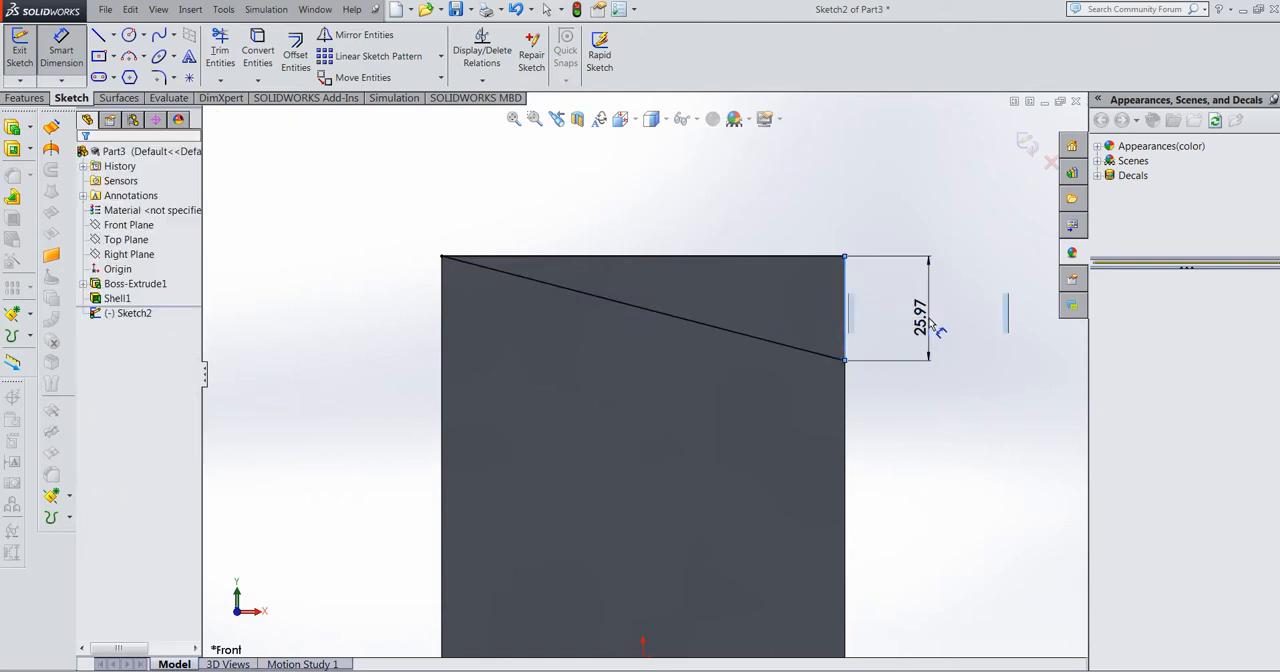
pyautogui.click(930, 322)
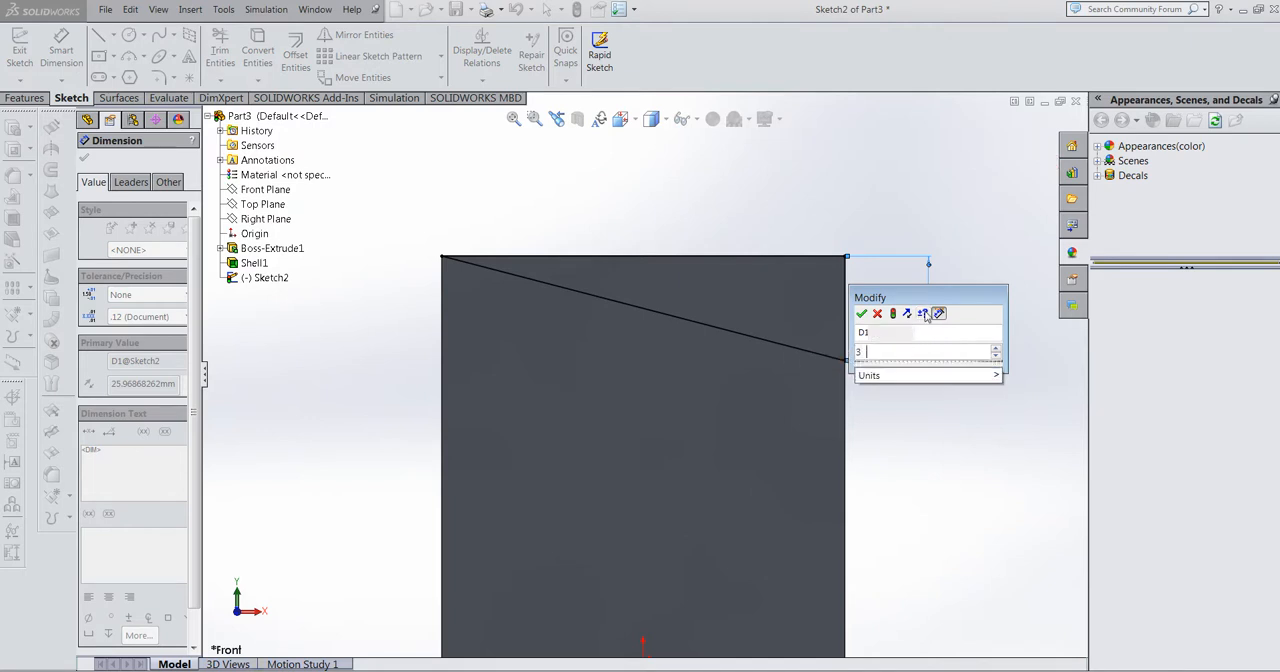
pyautogui.write('30')
pyautogui.press('Return')
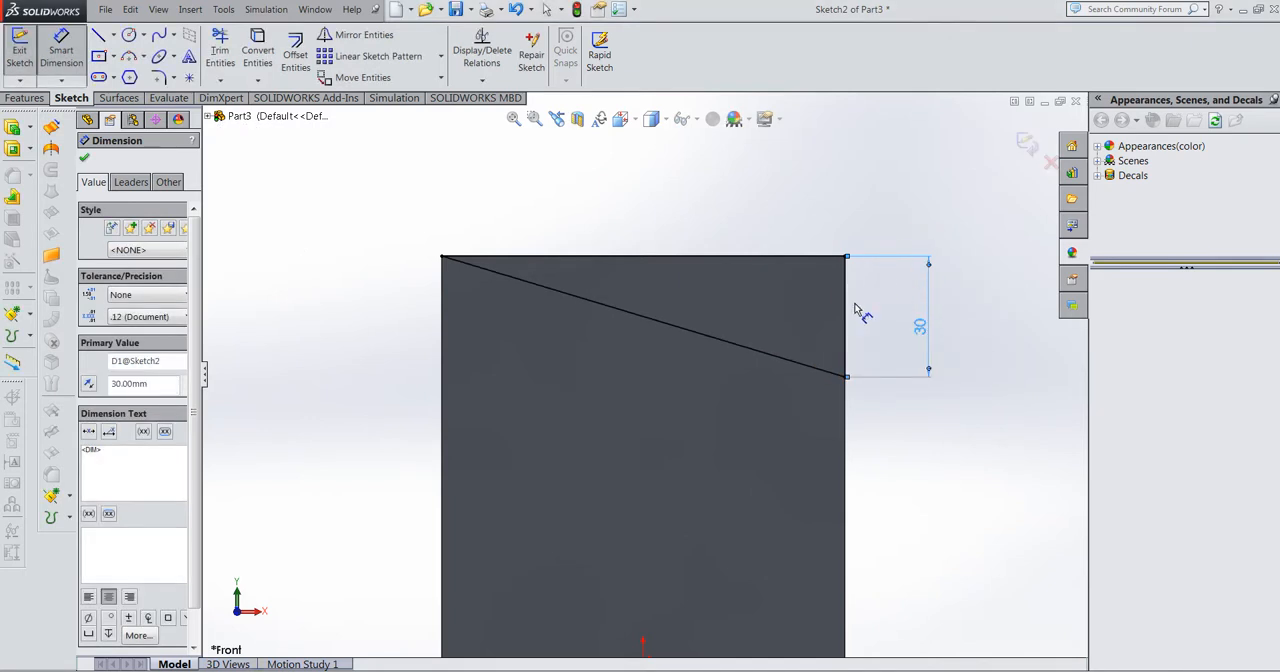
pyautogui.scroll(4, 832, 349)
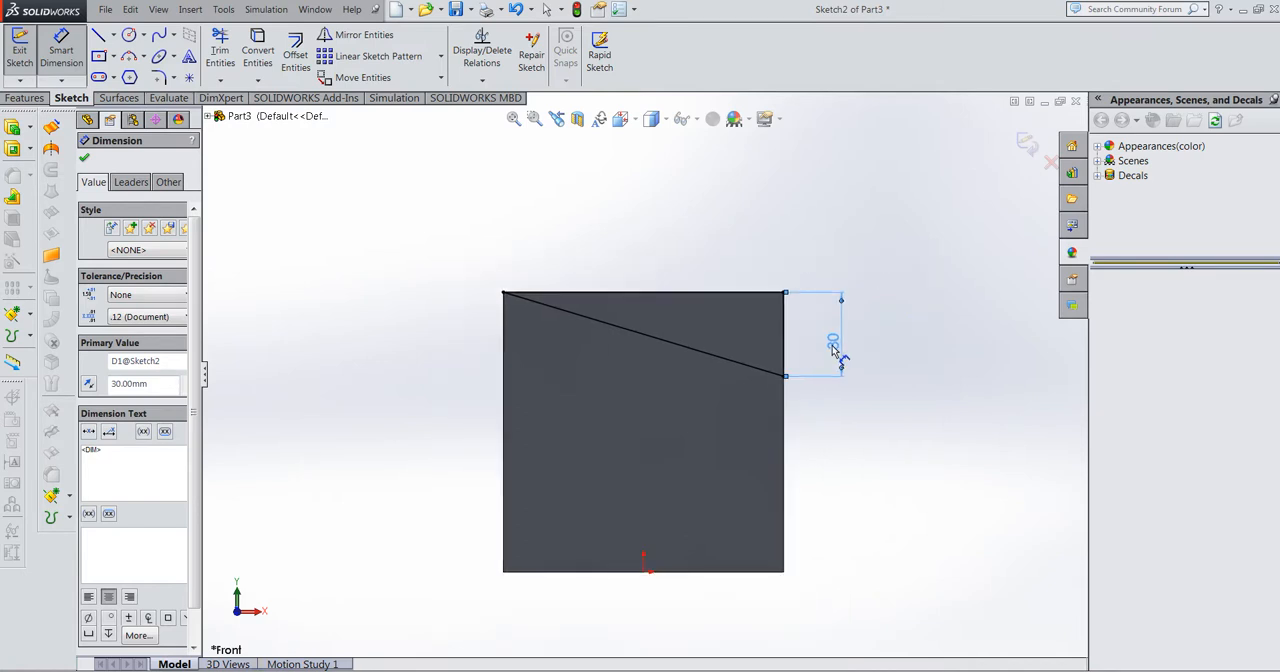
pyautogui.moveTo(848, 357); pyautogui.dragTo(740, 410, button='middle')
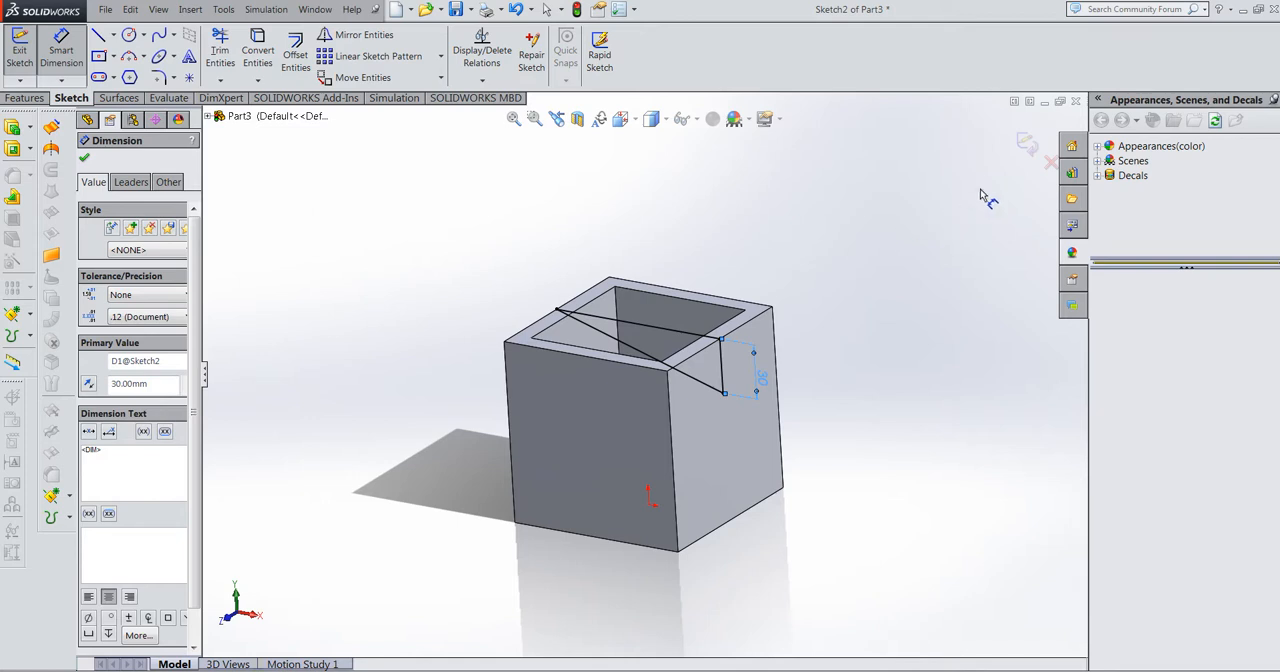
pyautogui.click(1033, 150)
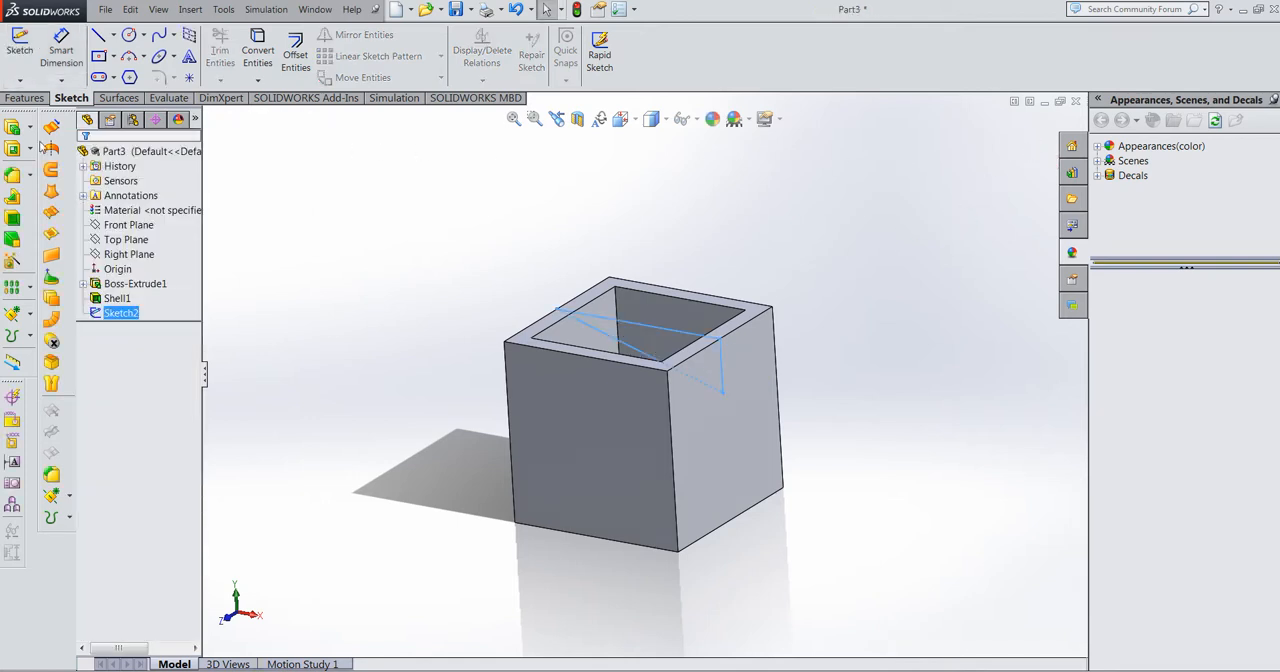
# Step: Cut the sloped top from the triangle sketch with a Mid Plane extruded cut 100 mm deep
pyautogui.click(15, 100)
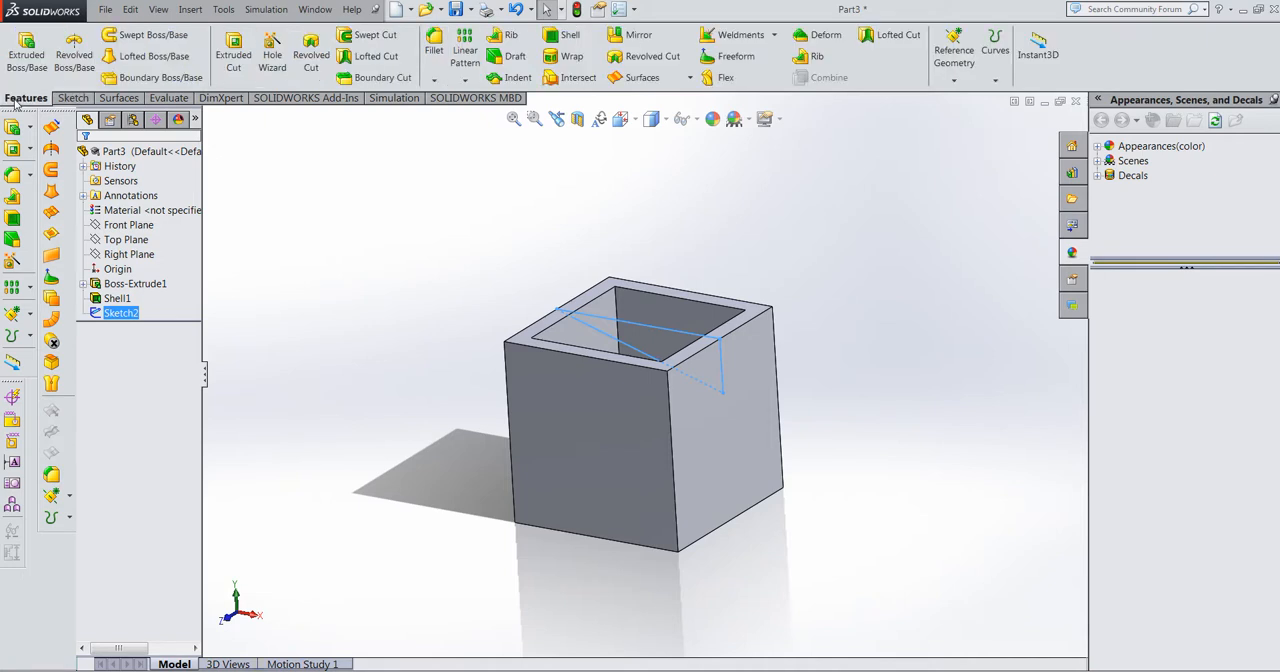
pyautogui.click(229, 58)
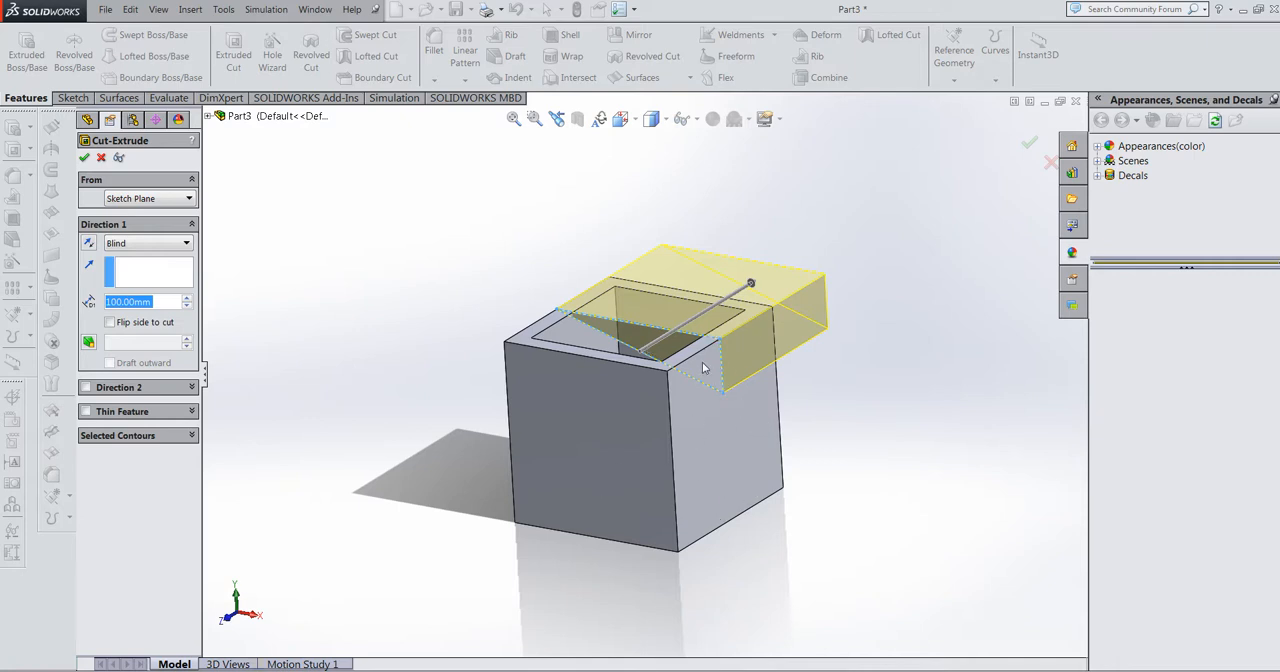
pyautogui.moveTo(686, 345); pyautogui.dragTo(673, 386, button='middle')
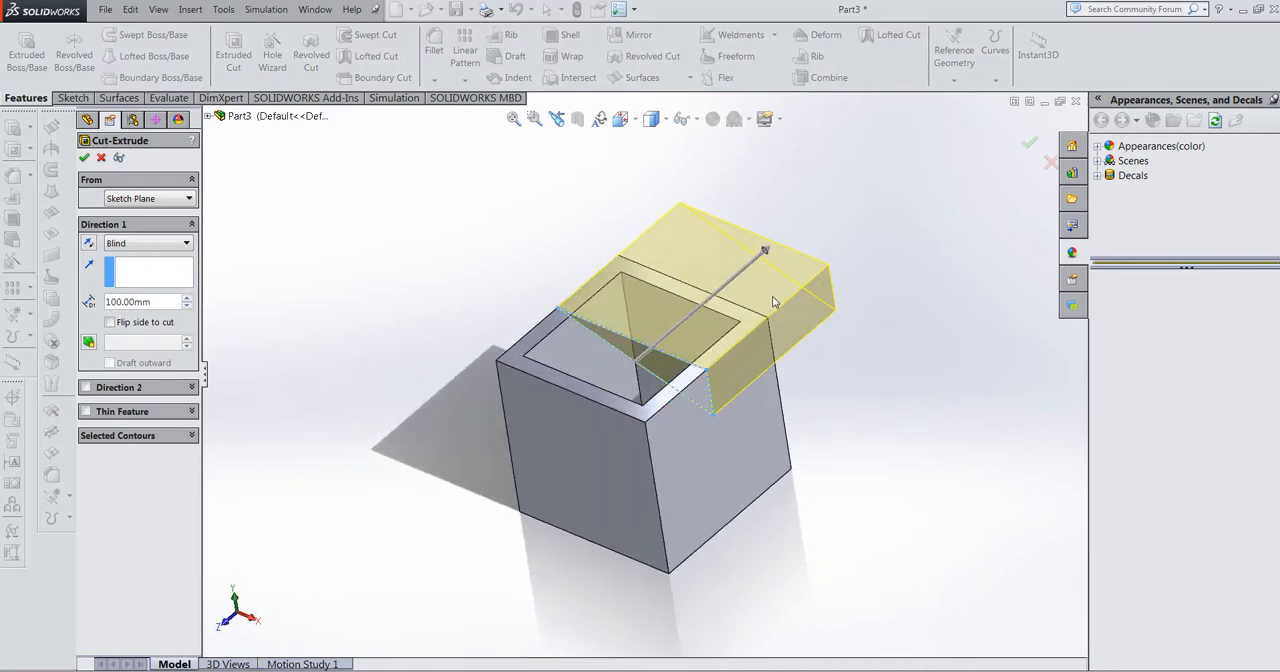
pyautogui.click(138, 250)
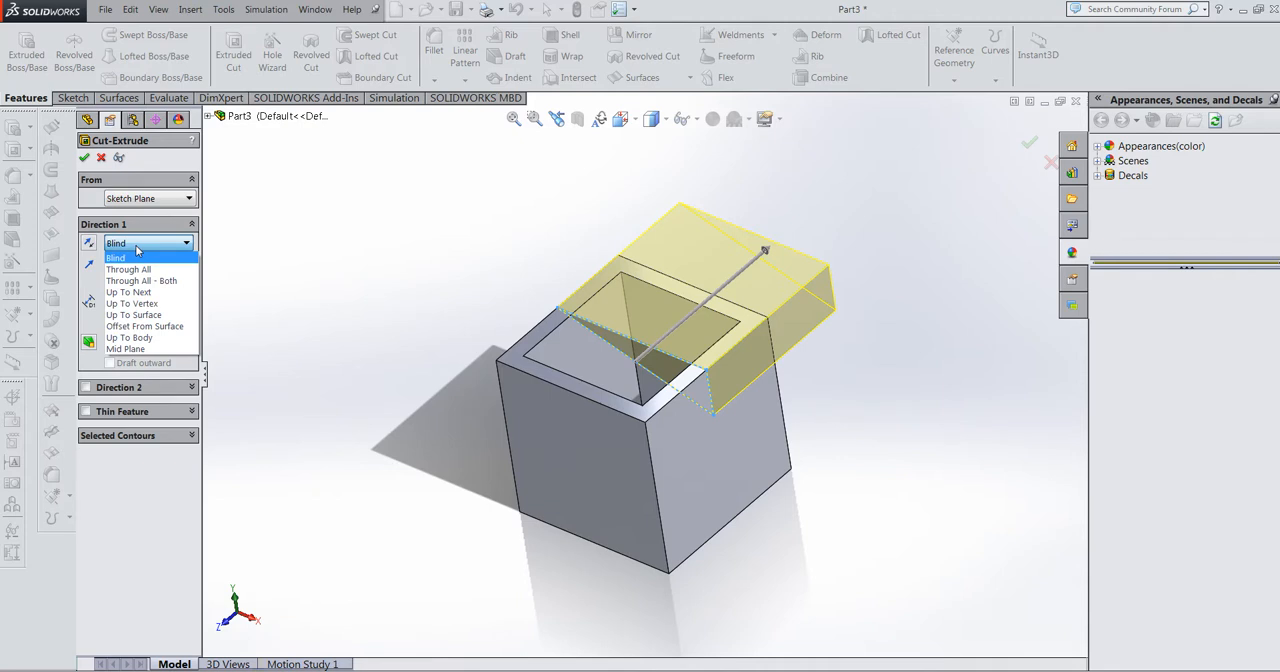
pyautogui.click(144, 350)
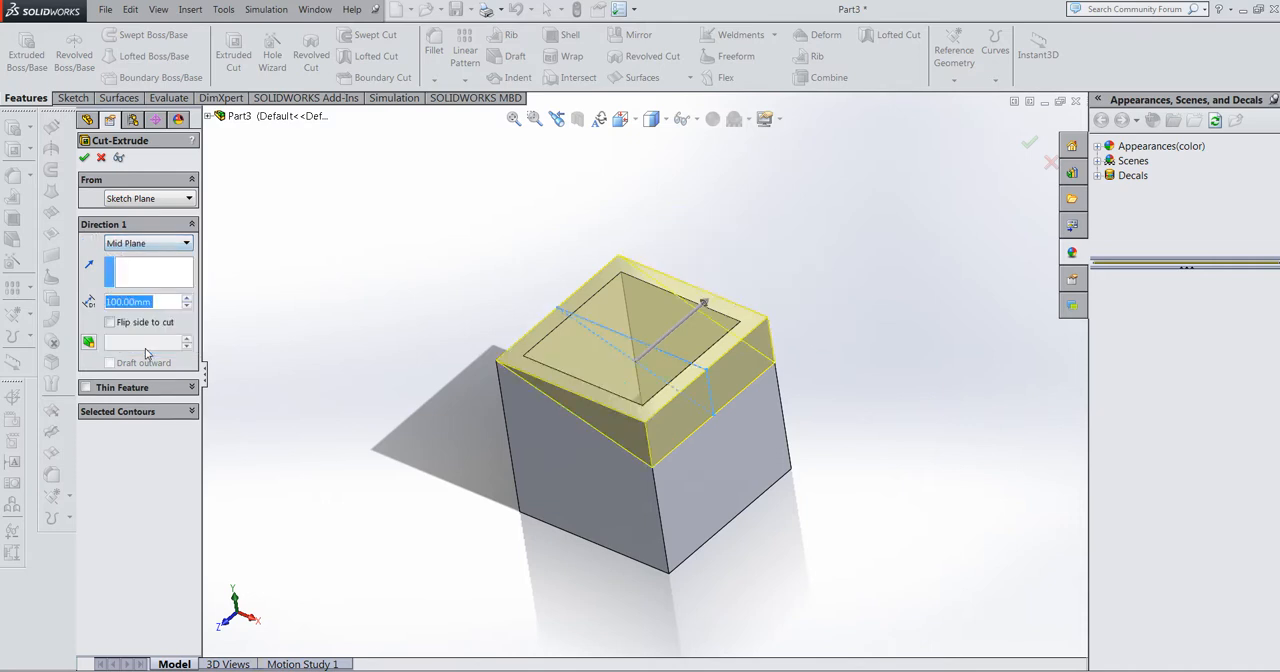
pyautogui.click(84, 158)
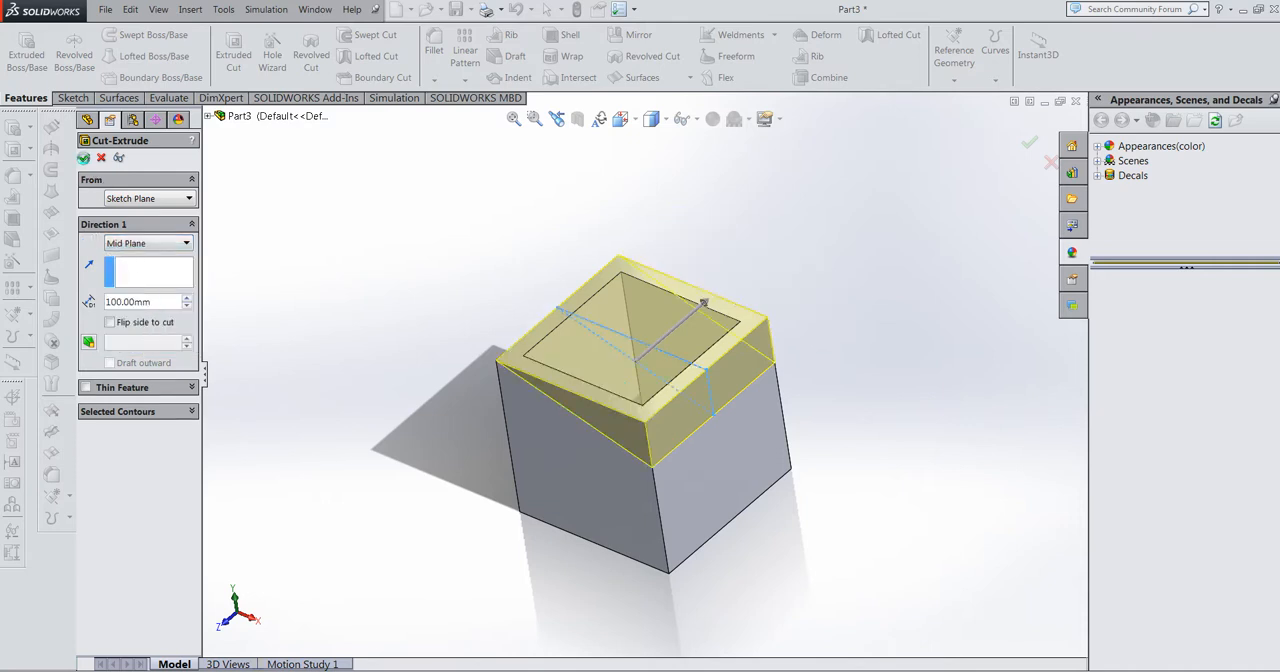
pyautogui.moveTo(609, 360); pyautogui.dragTo(617, 266, button='middle')
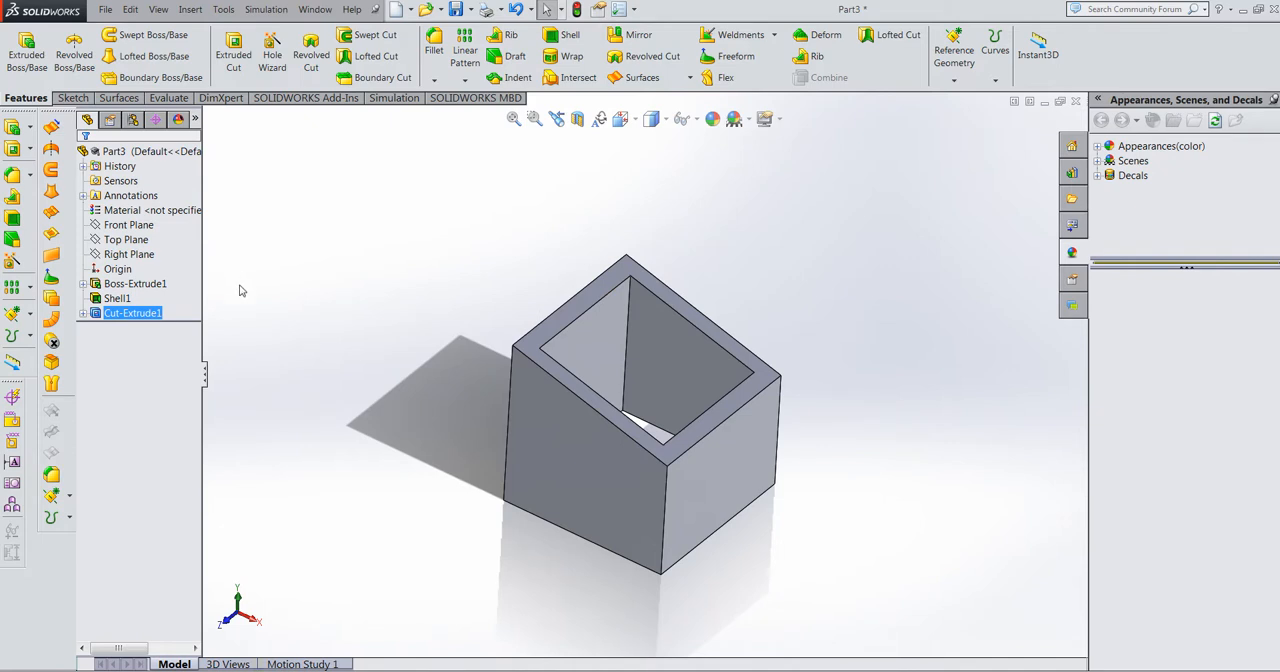
pyautogui.moveTo(669, 326); pyautogui.dragTo(666, 357, button='middle')
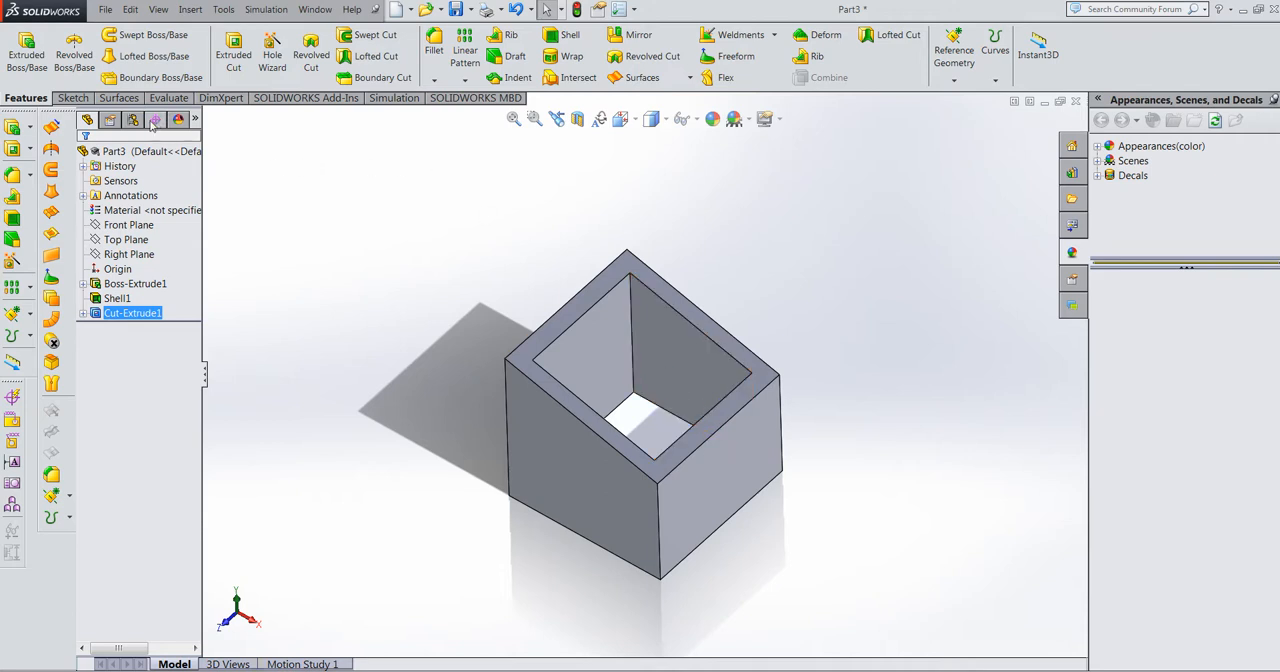
# Step: Sketch a line about 84 mm long on the sloped top face, joining the midpoints of the opening's high and low inner edges, and exit the sketch
pyautogui.click(72, 98)
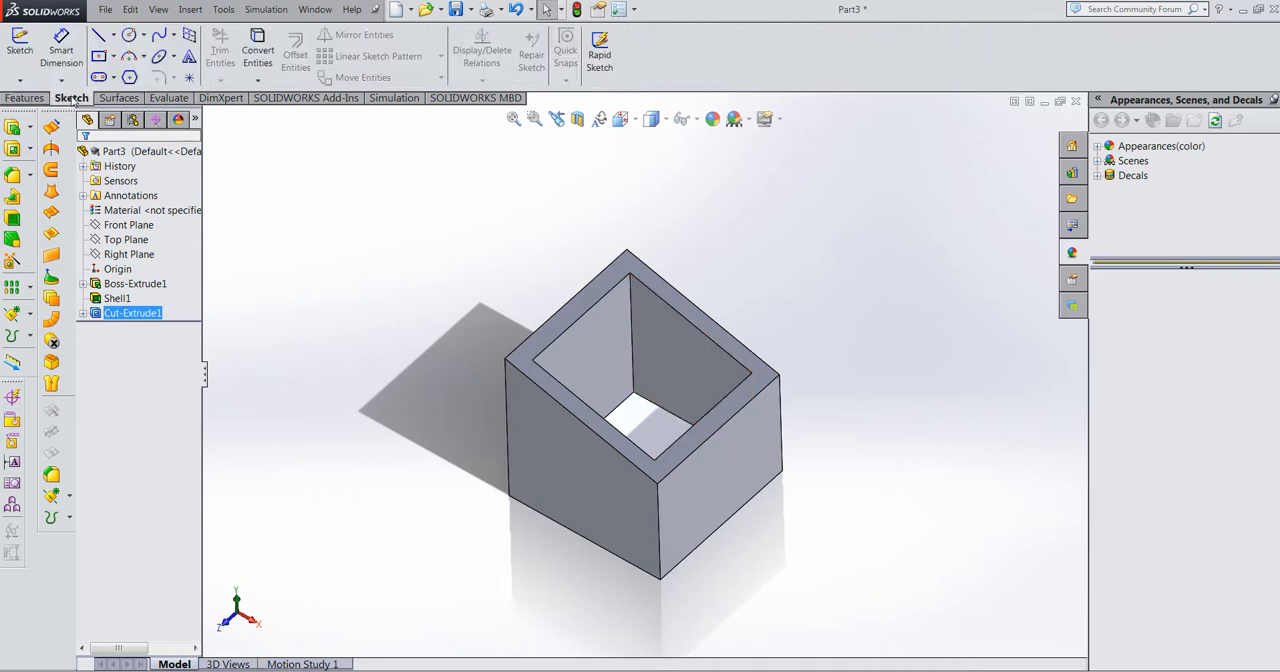
pyautogui.click(97, 40)
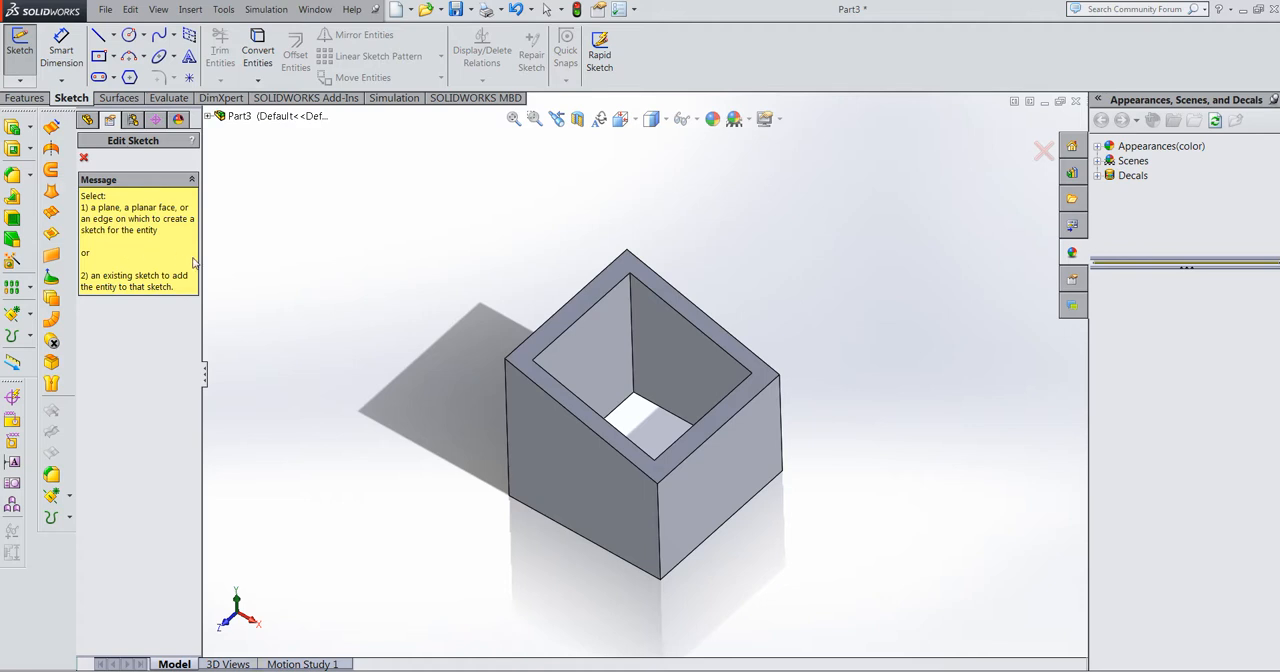
pyautogui.click(560, 325)
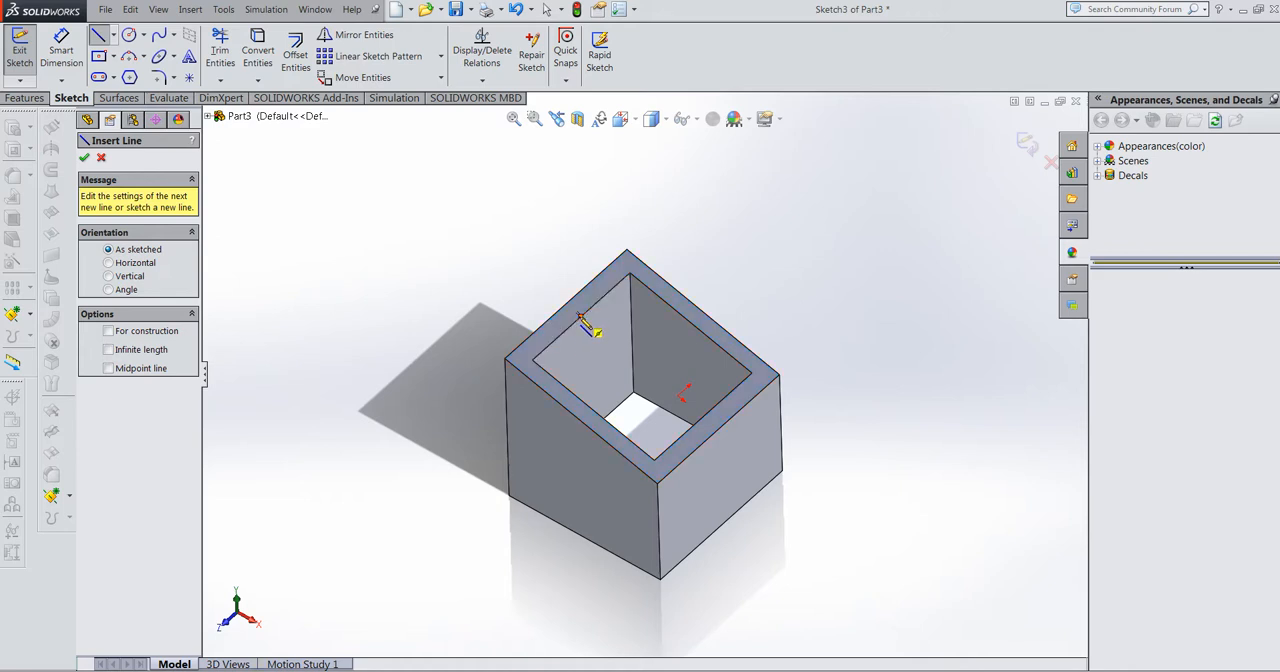
pyautogui.click(580, 317)
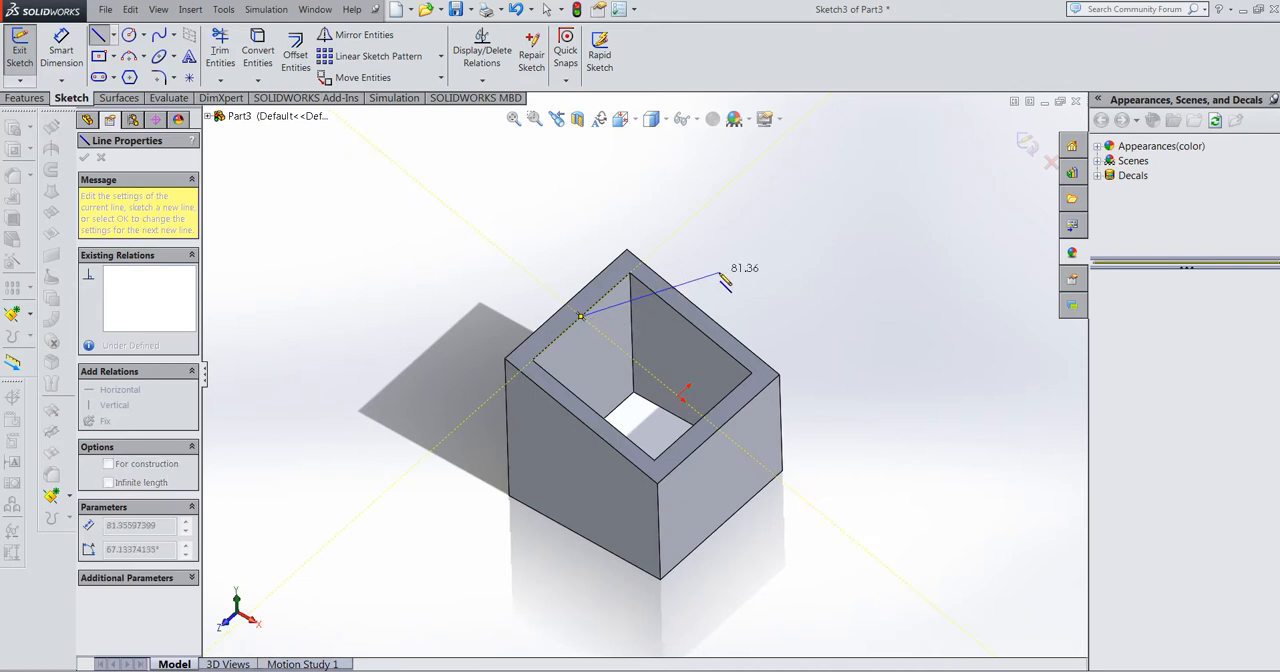
pyautogui.click(704, 415)
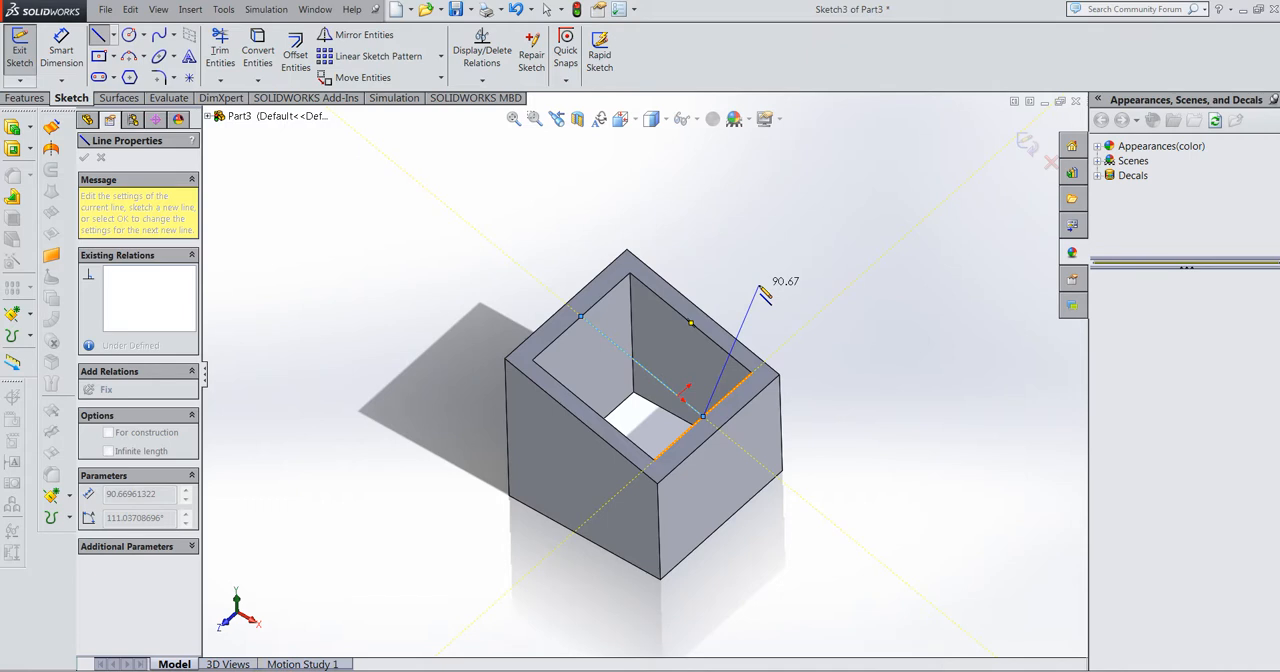
pyautogui.press('Escape')
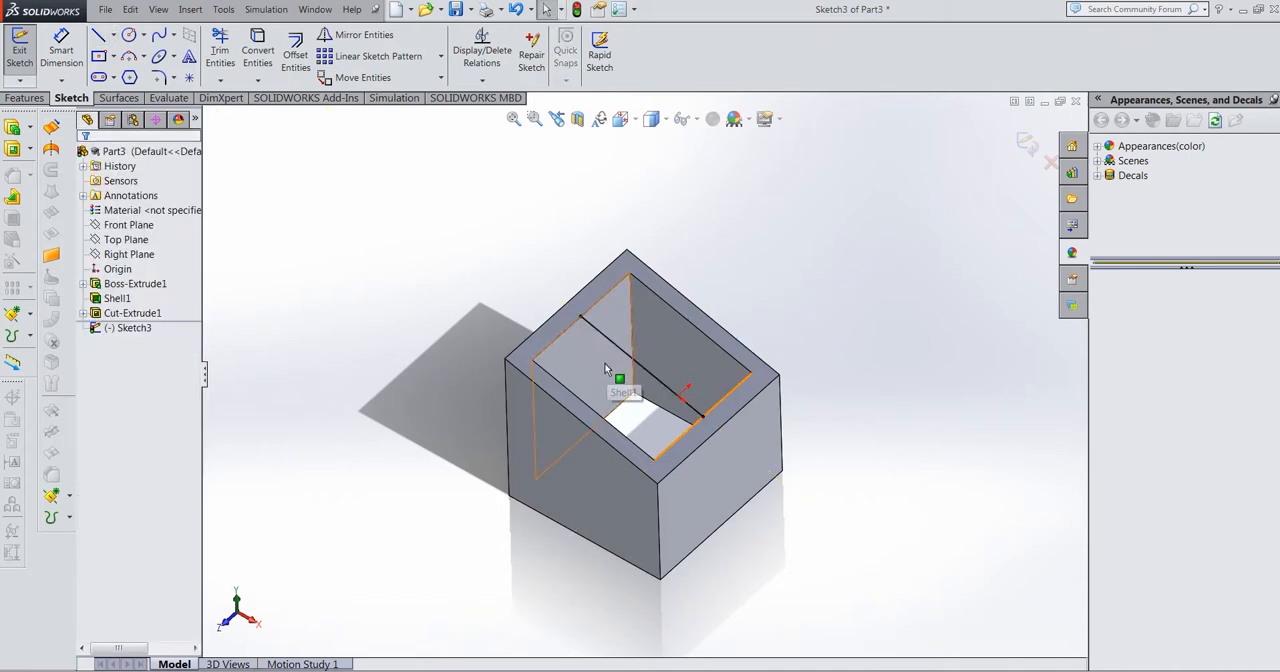
pyautogui.click(1027, 146)
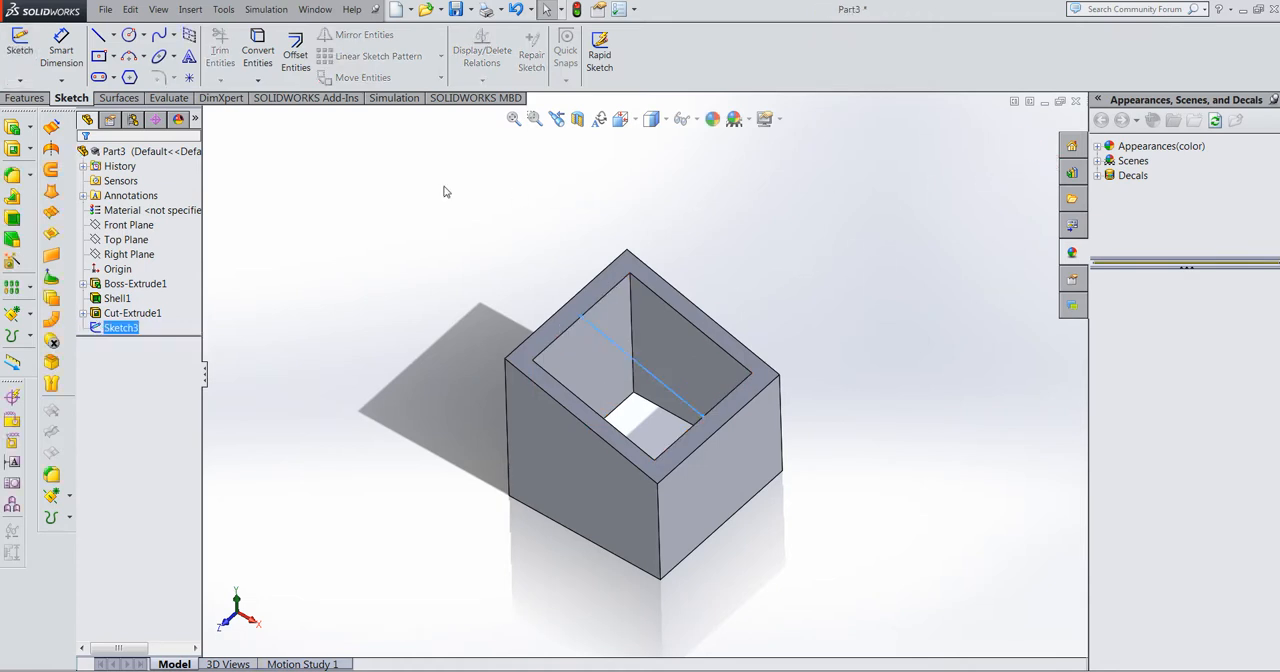
# Step: Create a linear dividing rib from the line sketch, 10 mm thick on both sides and extruded normal to the sketch
pyautogui.click(22, 98)
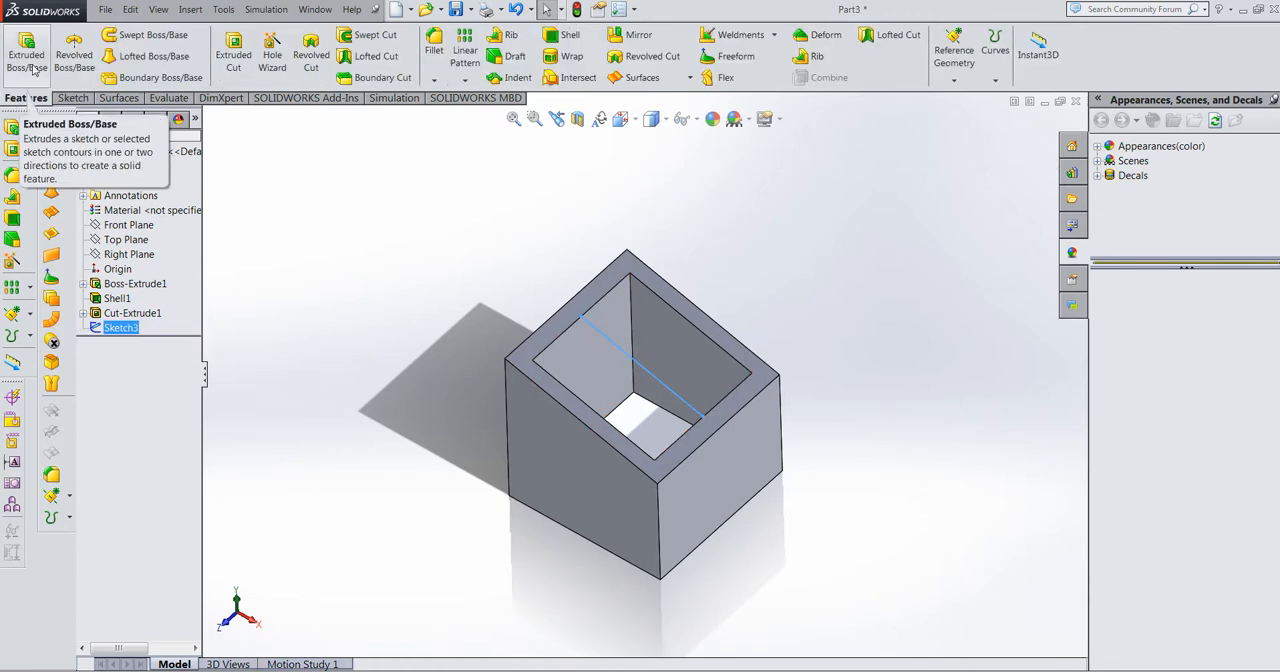
pyautogui.click(817, 58)
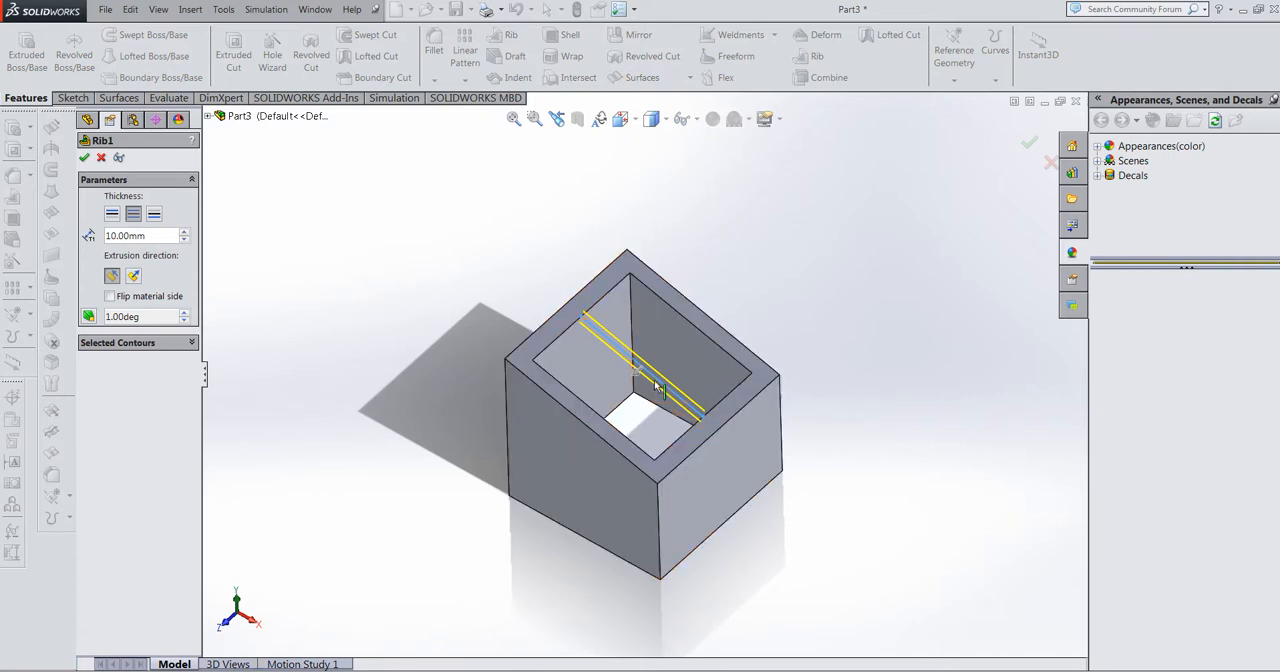
pyautogui.scroll(-3, 647, 385)
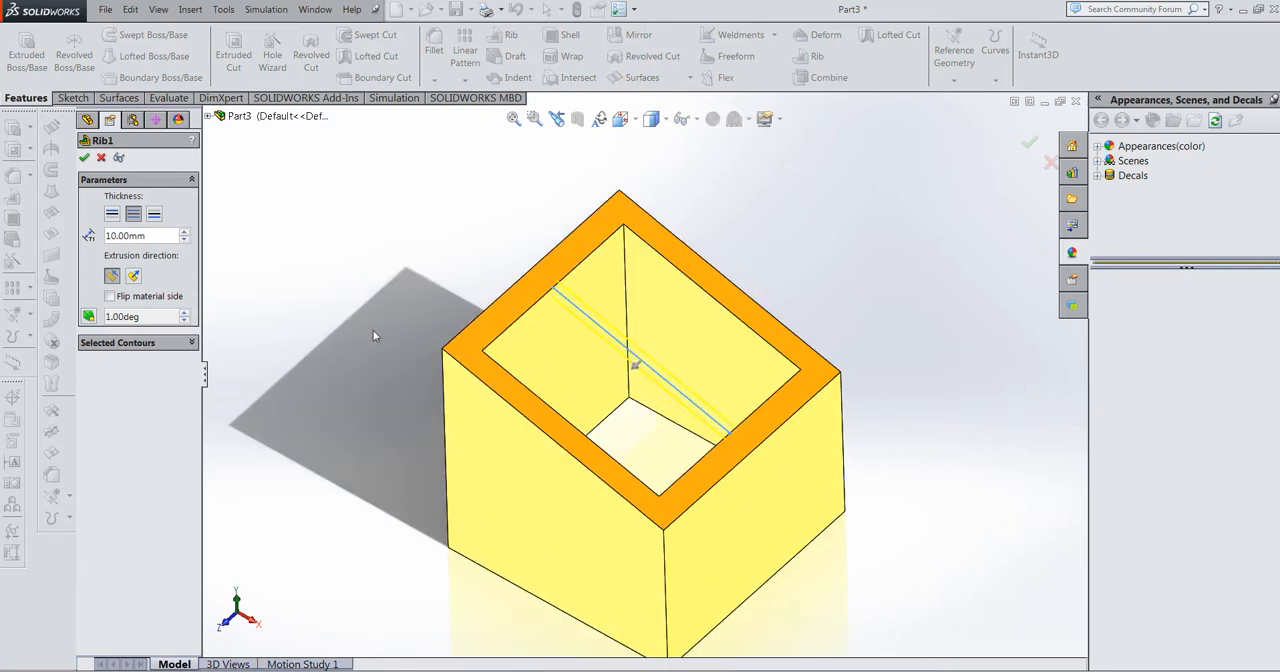
pyautogui.scroll(3, 577, 390)
pyautogui.scroll(-2, 697, 362)
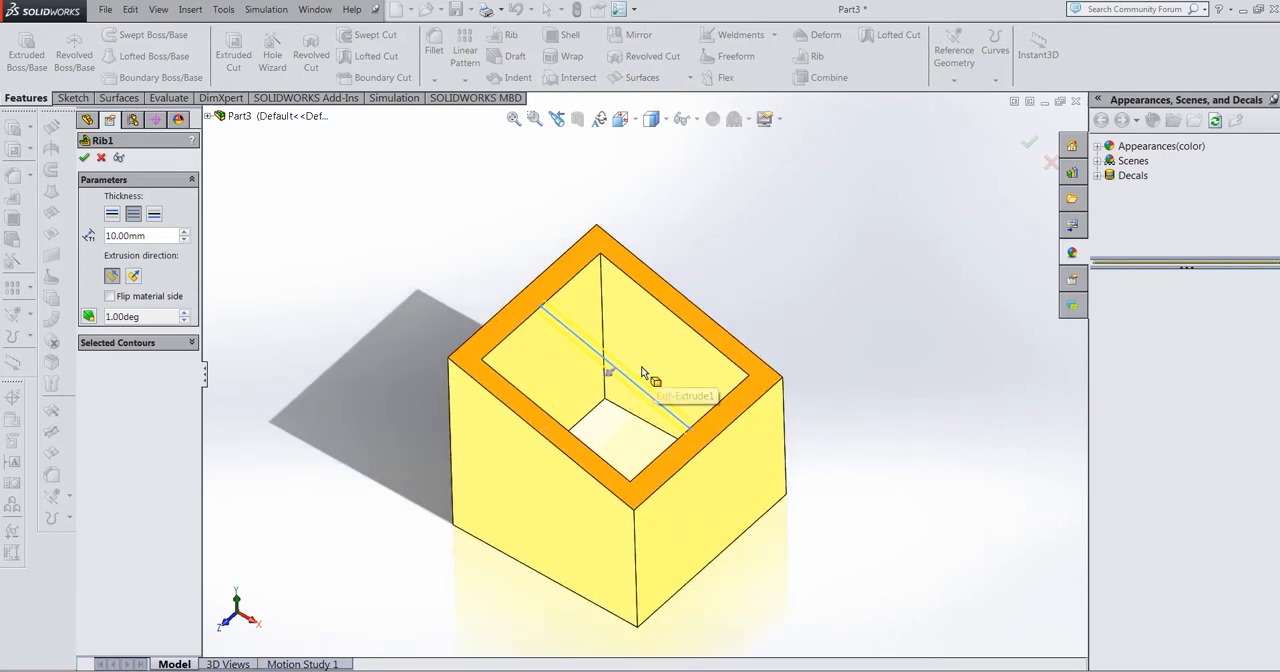
pyautogui.moveTo(643, 372)
pyautogui.mouseDown(button='middle')
pyautogui.moveTo(643, 352)
pyautogui.moveTo(623, 366)
pyautogui.moveTo(611, 435)
pyautogui.moveTo(432, 329)
pyautogui.mouseUp(button='middle')
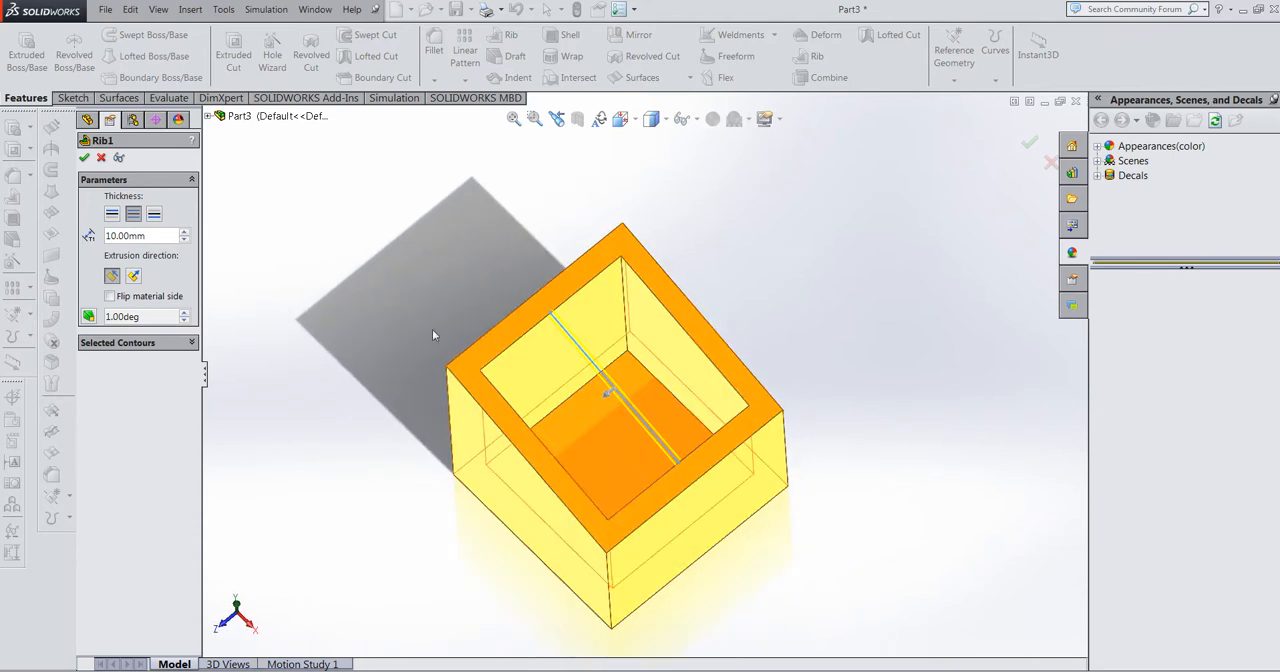
pyautogui.scroll(-3, 288, 274)
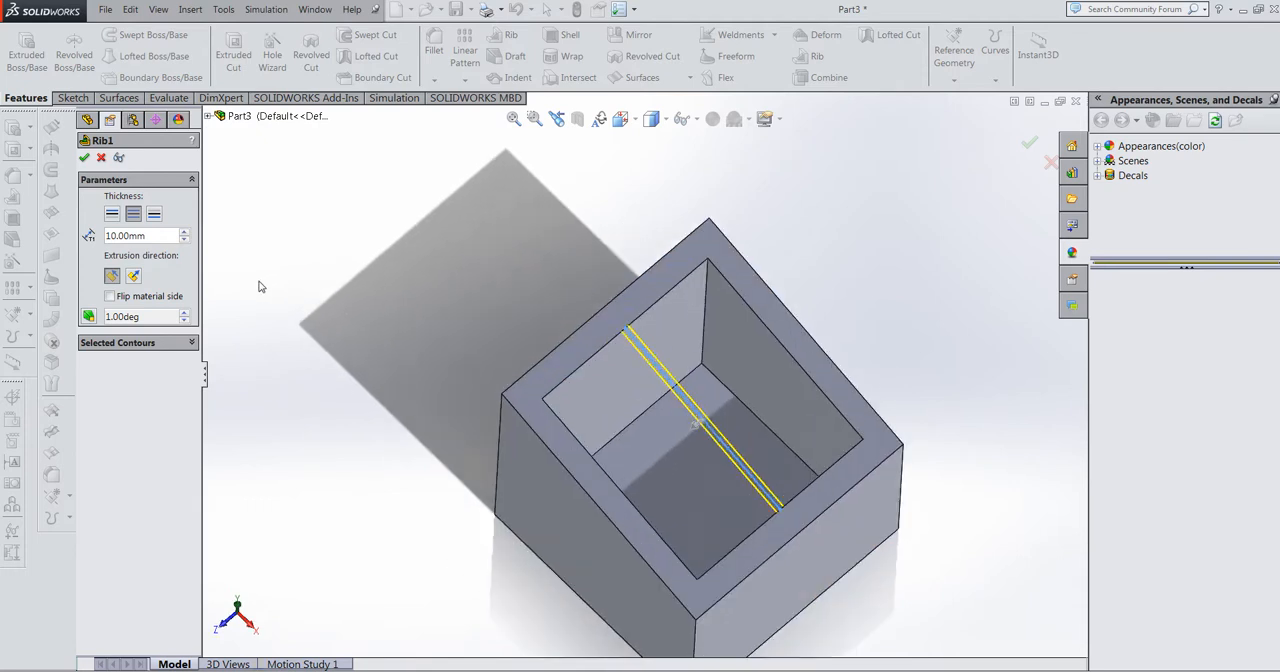
pyautogui.click(134, 277)
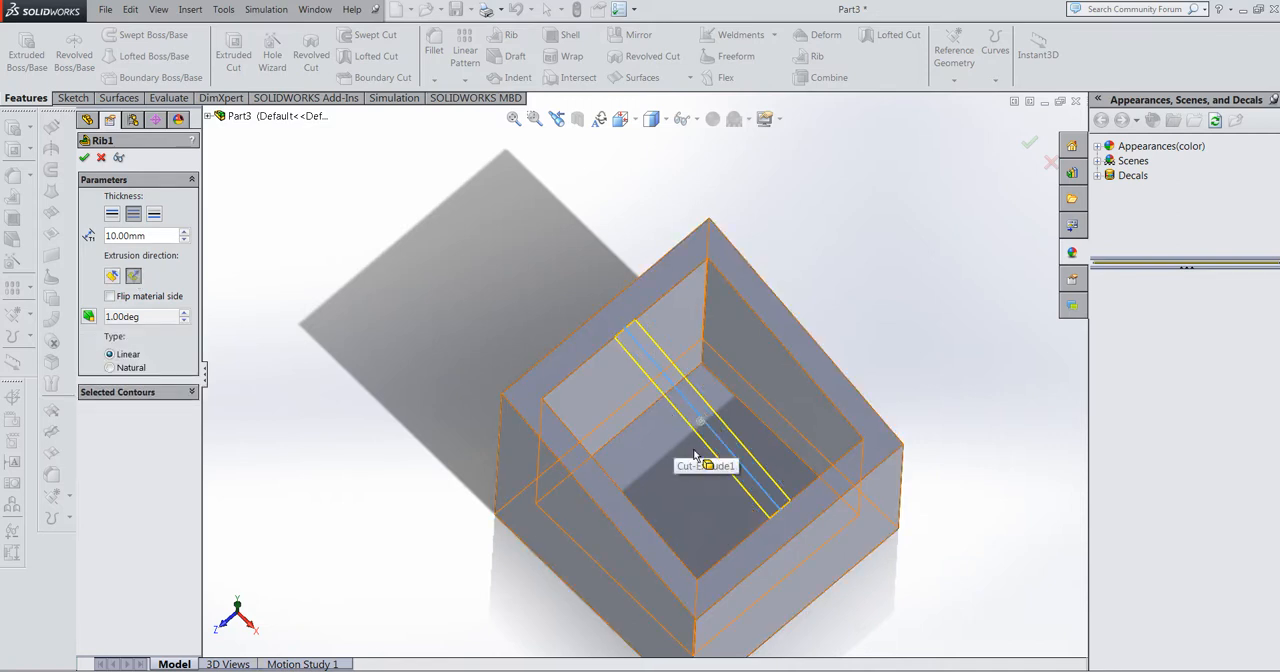
pyautogui.moveTo(686, 451); pyautogui.dragTo(706, 385, button='middle')
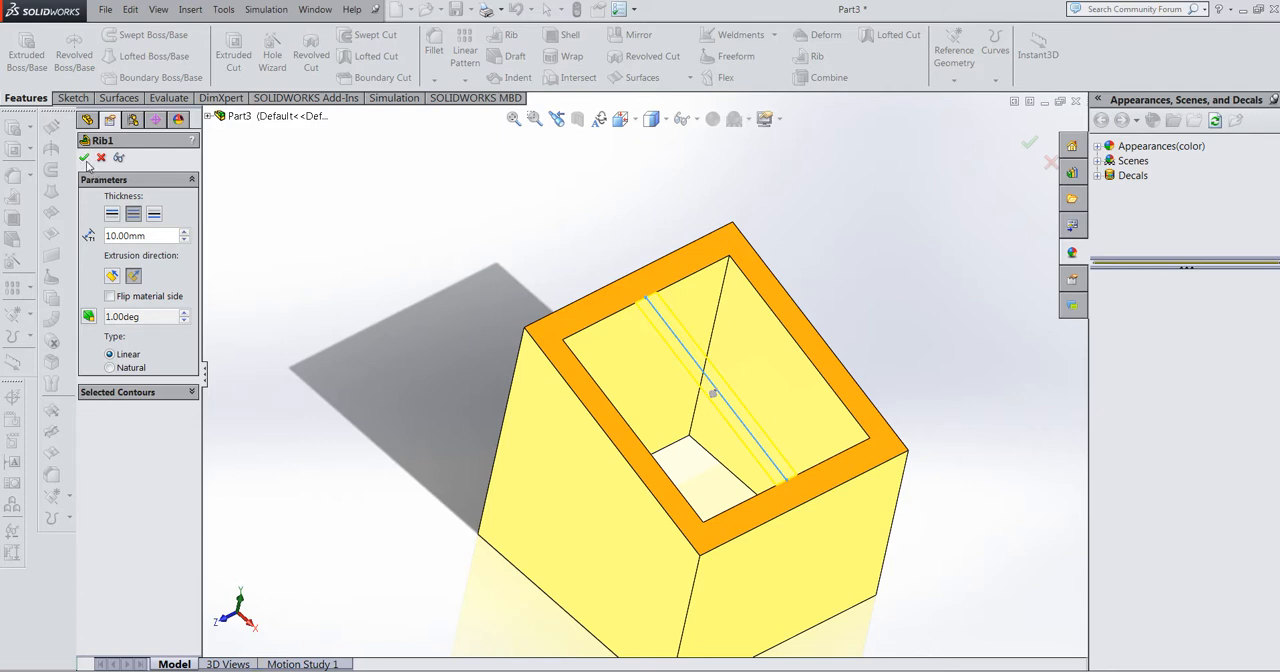
pyautogui.click(84, 157)
pyautogui.moveTo(697, 357); pyautogui.dragTo(803, 385, button='middle')
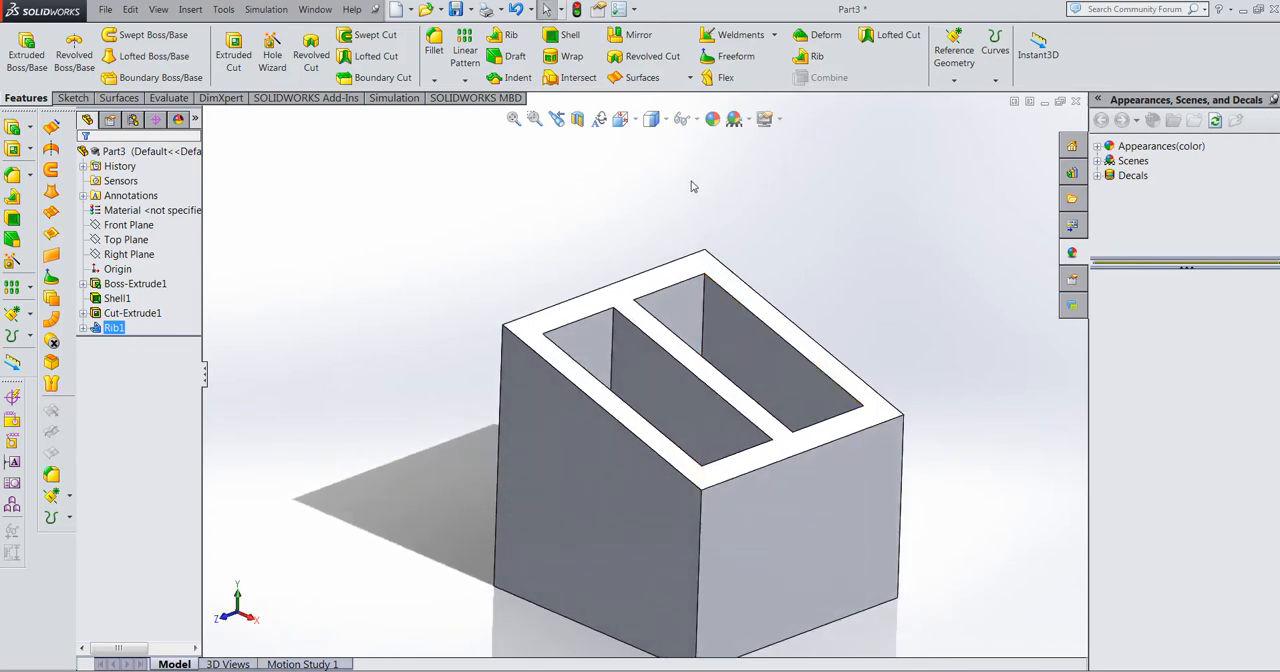
# Step: Start a symmetric manual fillet on the desk tidy with a radius of 5 mm
pyautogui.scroll(3, 649, 500)
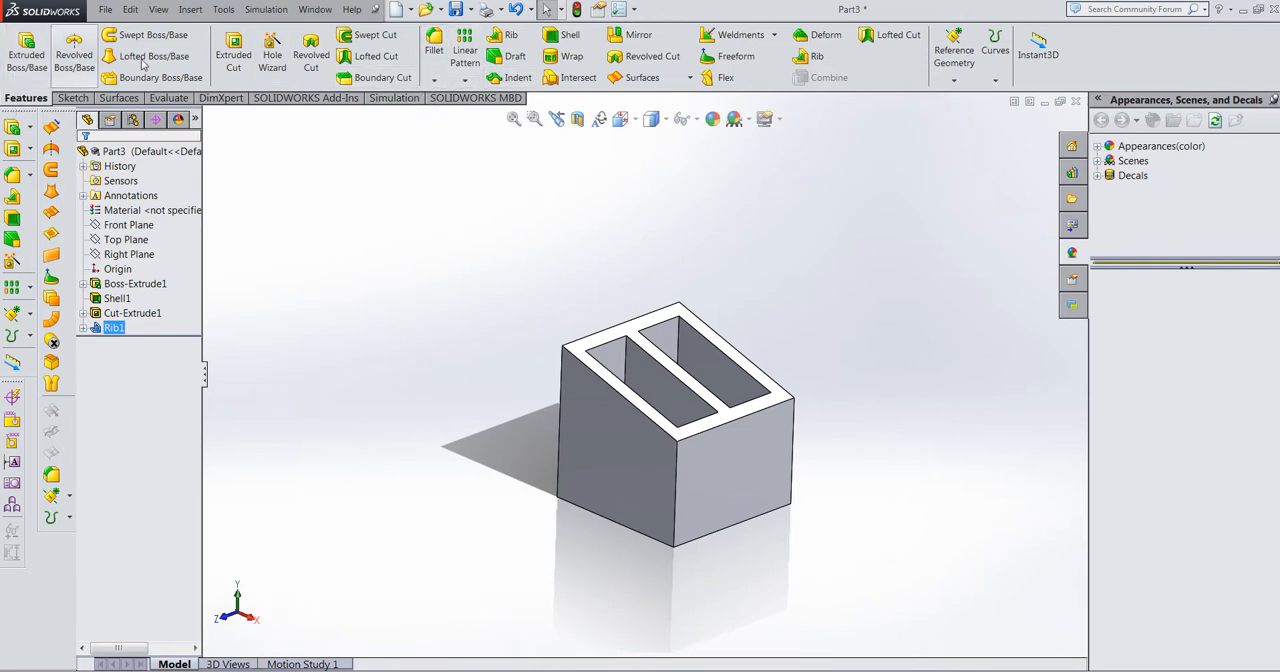
pyautogui.click(434, 48)
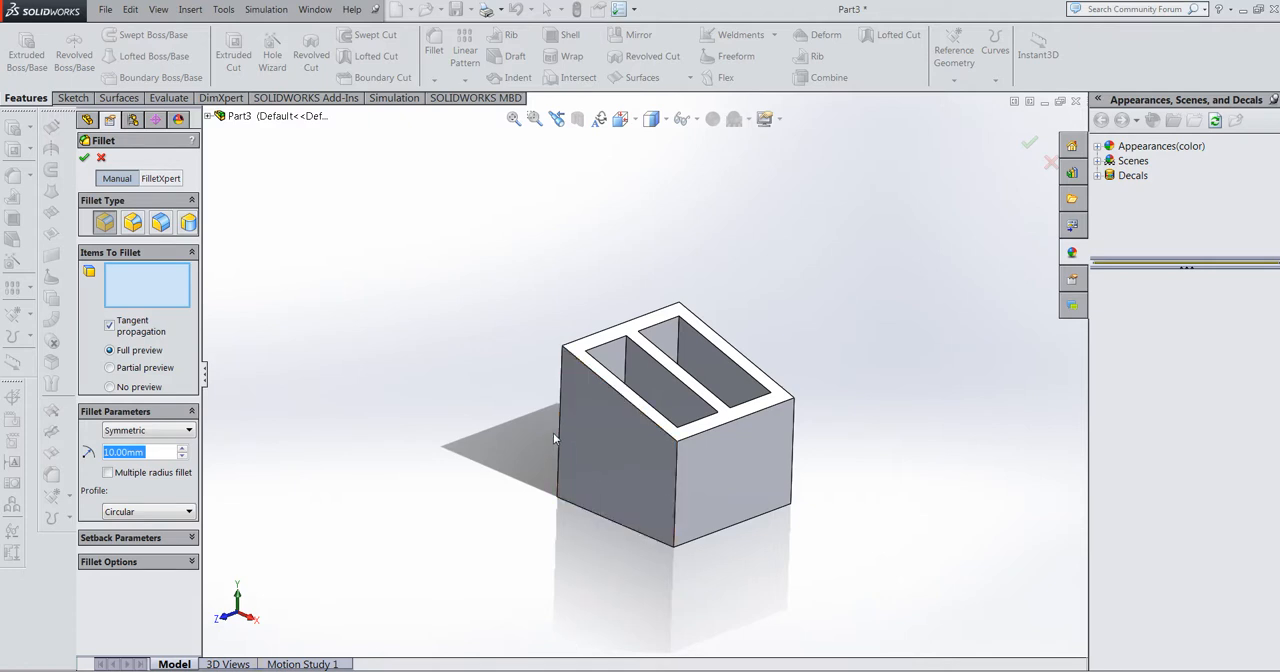
pyautogui.scroll(-3, 645, 448)
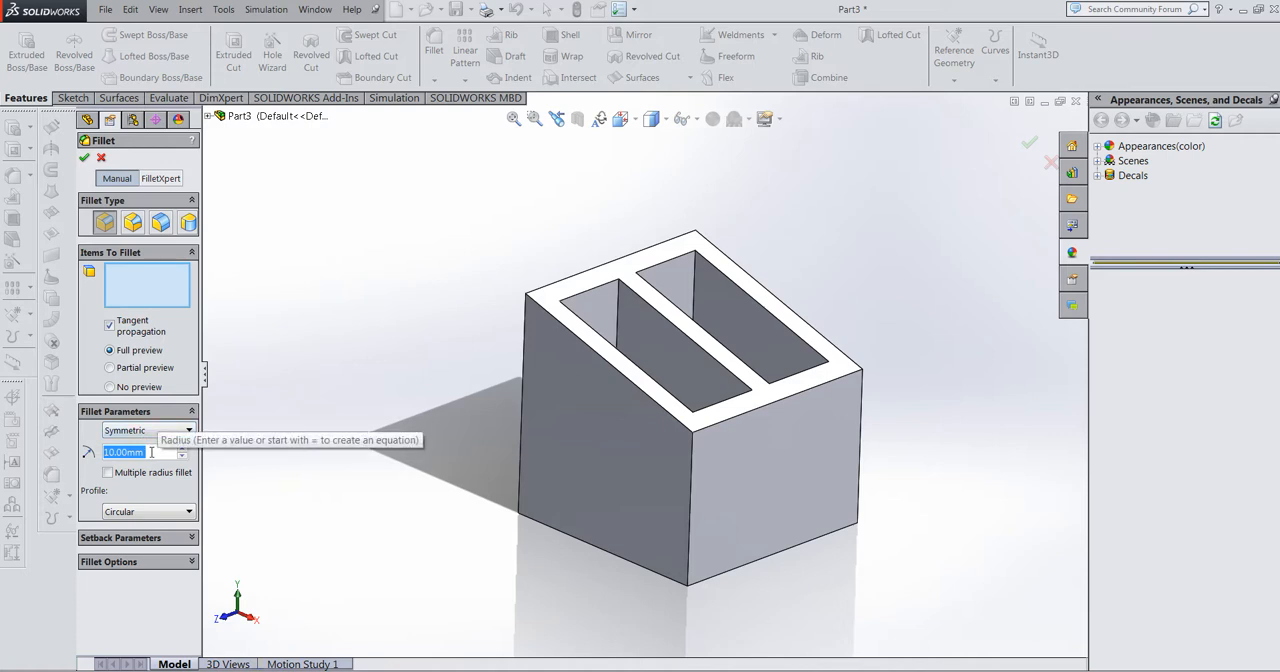
pyautogui.write('5')
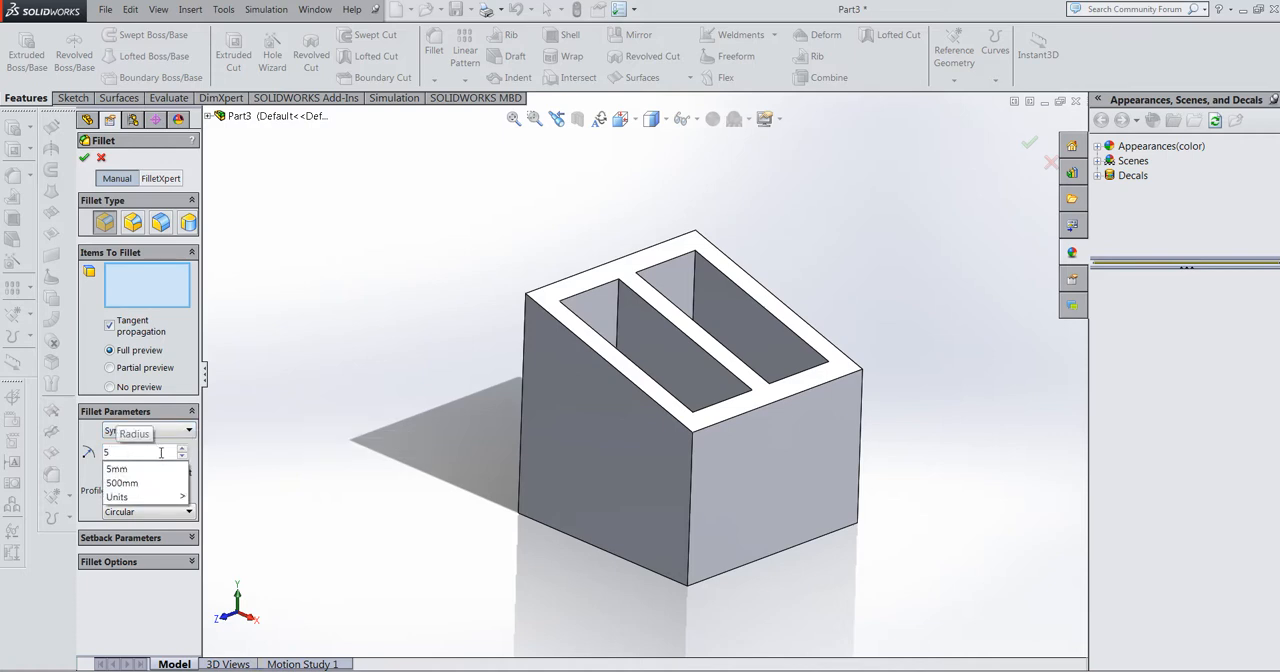
pyautogui.write('.00')
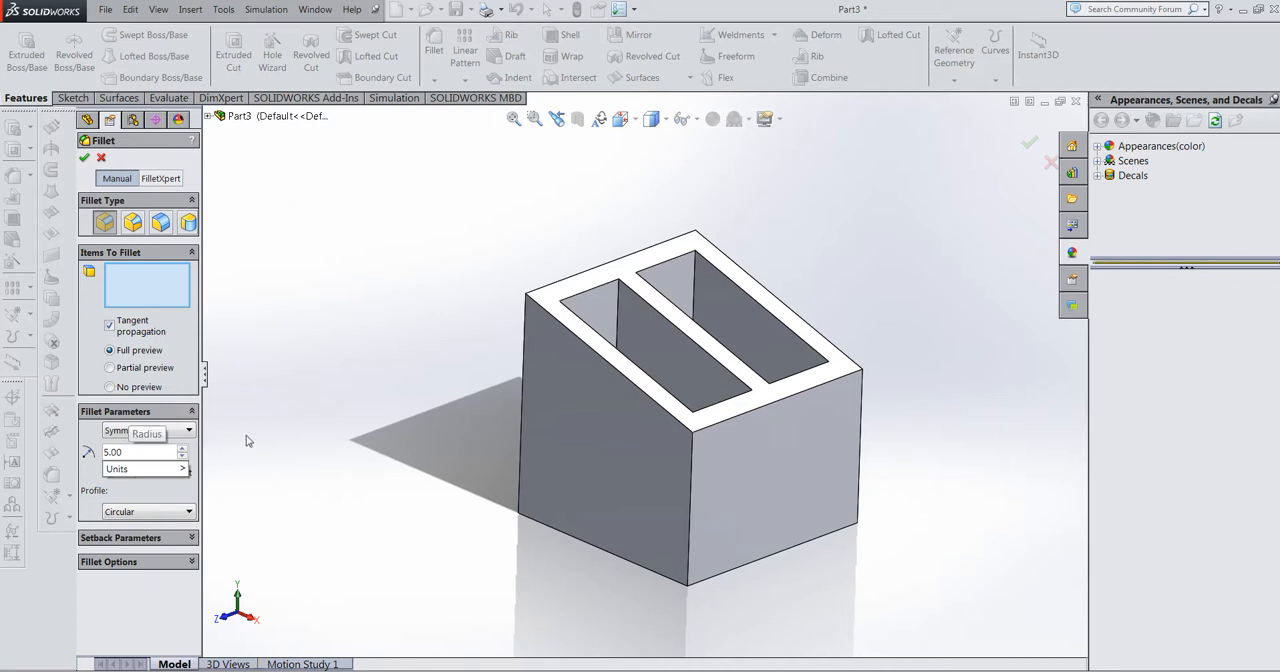
pyautogui.press('Return')
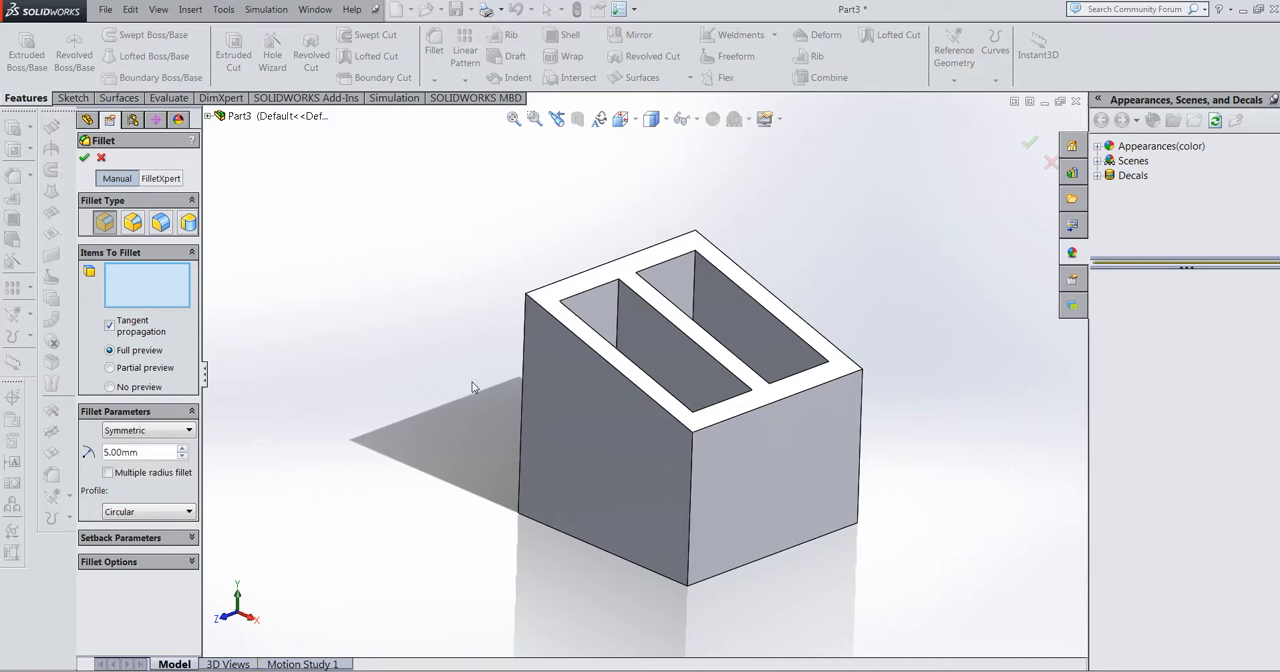
# Step: Add the four vertical outer edges of the desk tidy to the fillet selection
pyautogui.click(525, 356)
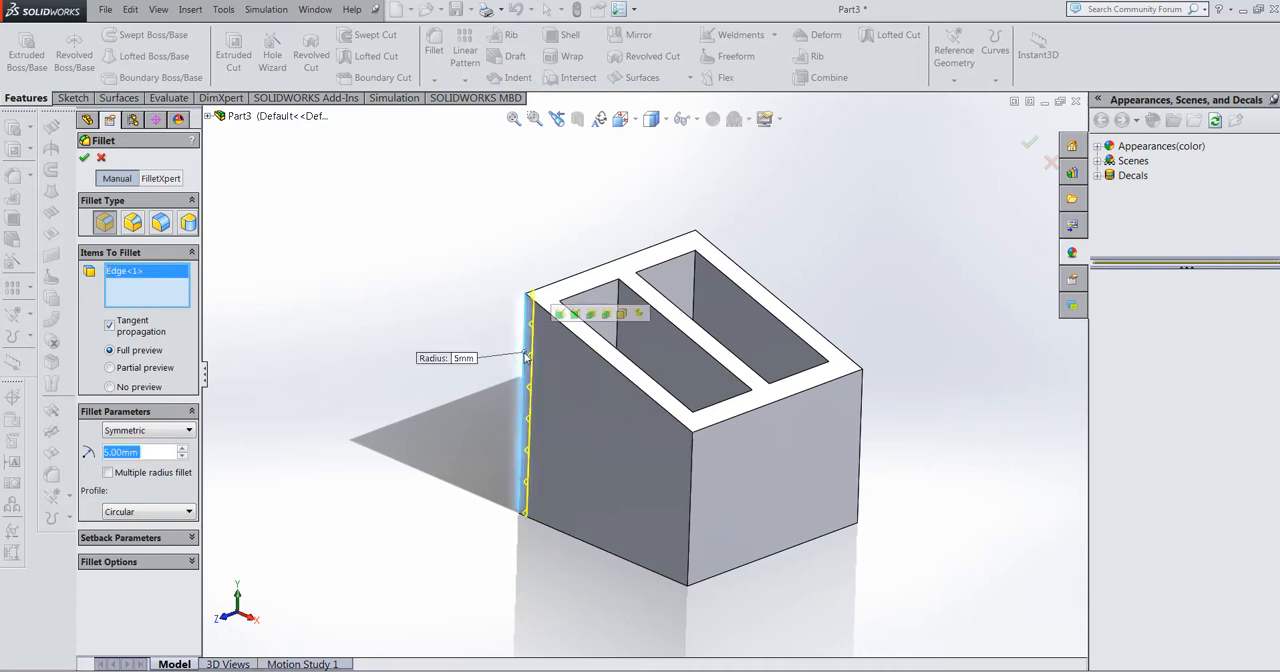
pyautogui.click(692, 495)
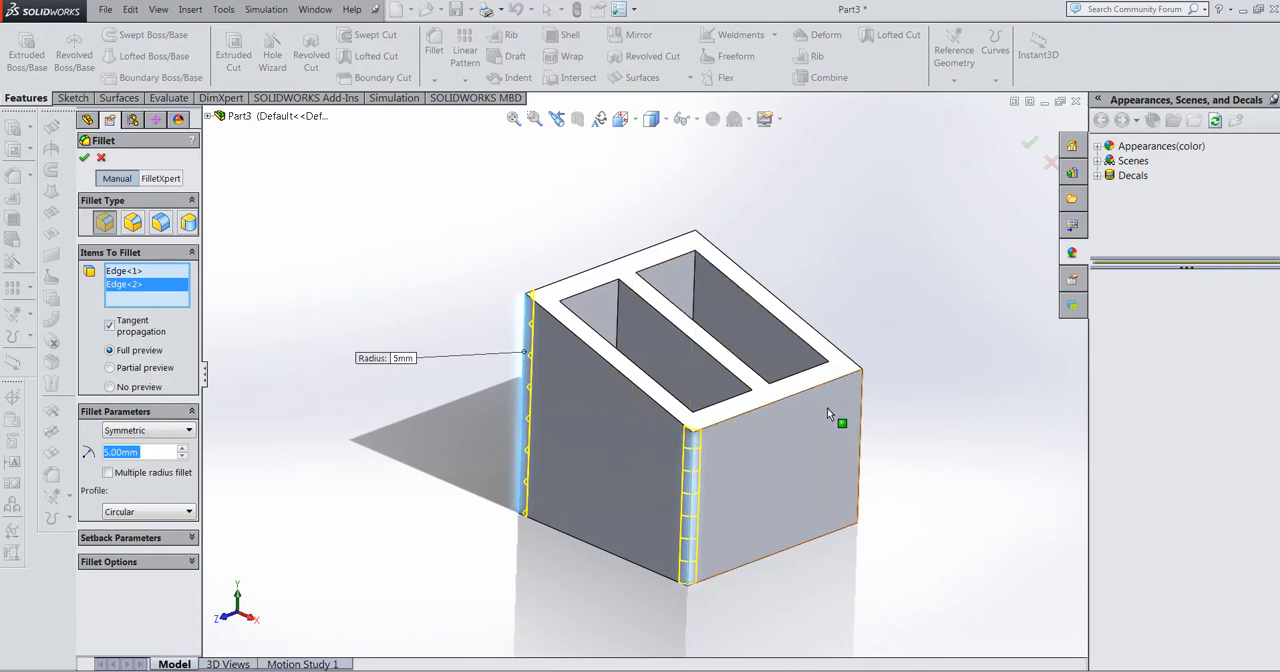
pyautogui.moveTo(827, 408); pyautogui.dragTo(746, 410, button='middle')
pyautogui.moveTo(749, 427); pyautogui.dragTo(777, 443, button='middle')
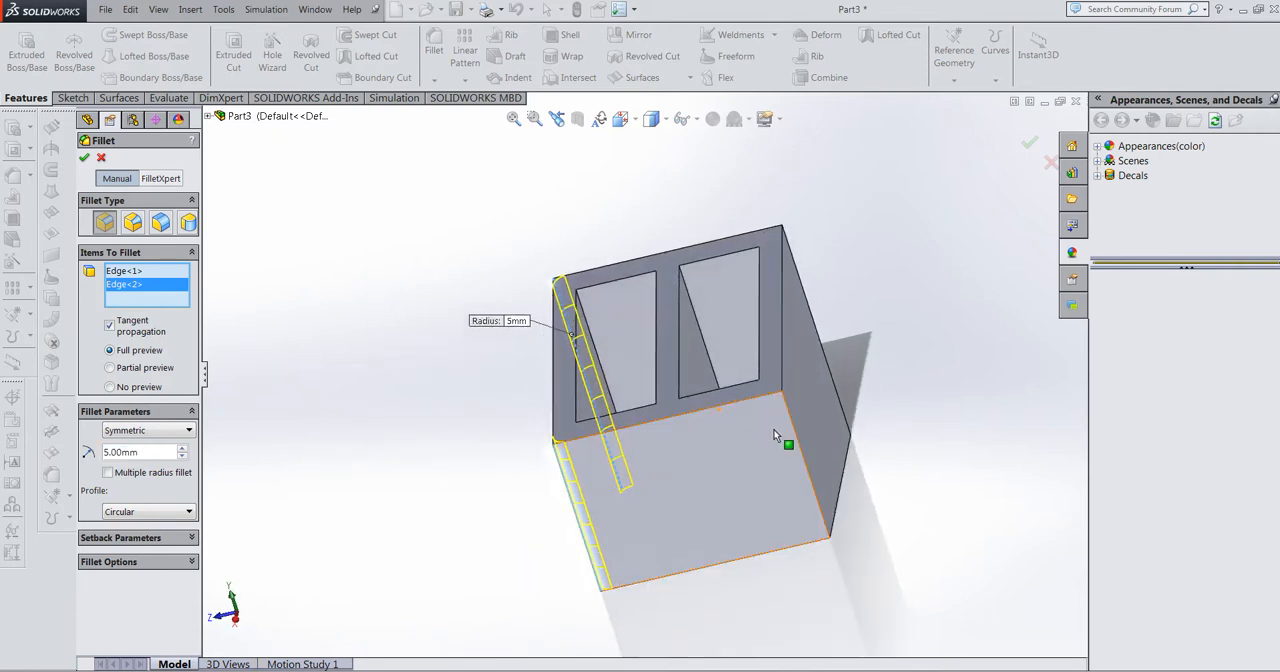
pyautogui.click(791, 426)
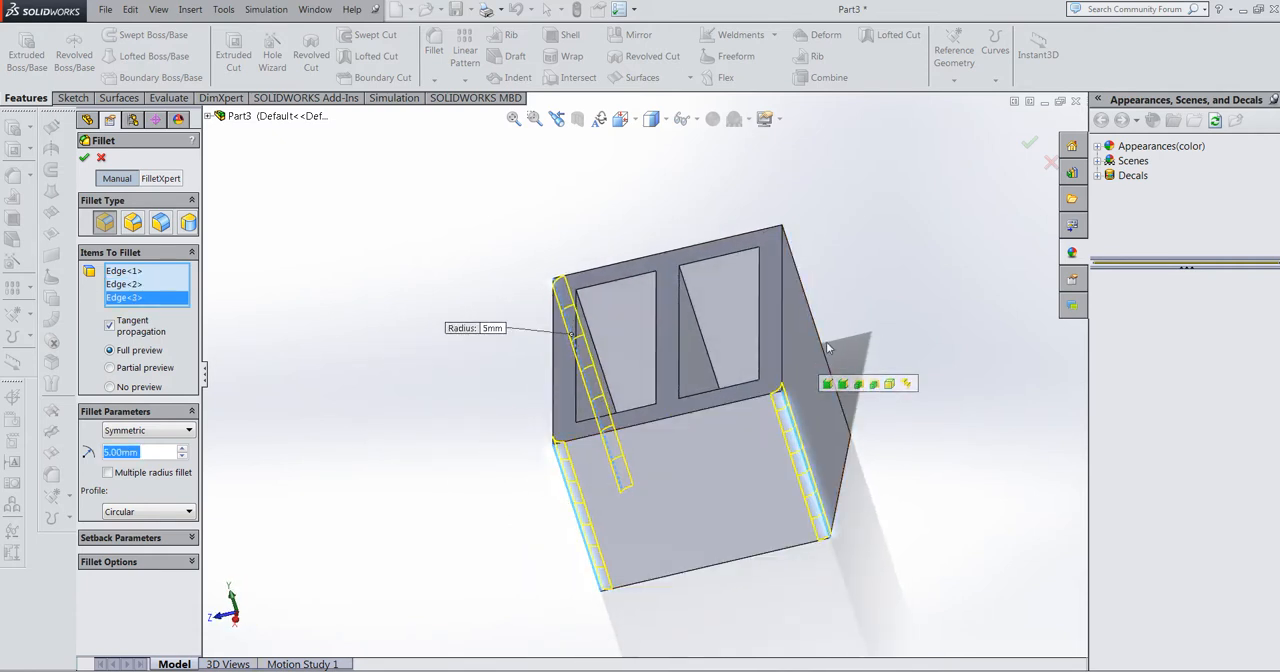
pyautogui.click(826, 352)
pyautogui.moveTo(791, 352); pyautogui.dragTo(829, 360, button='middle')
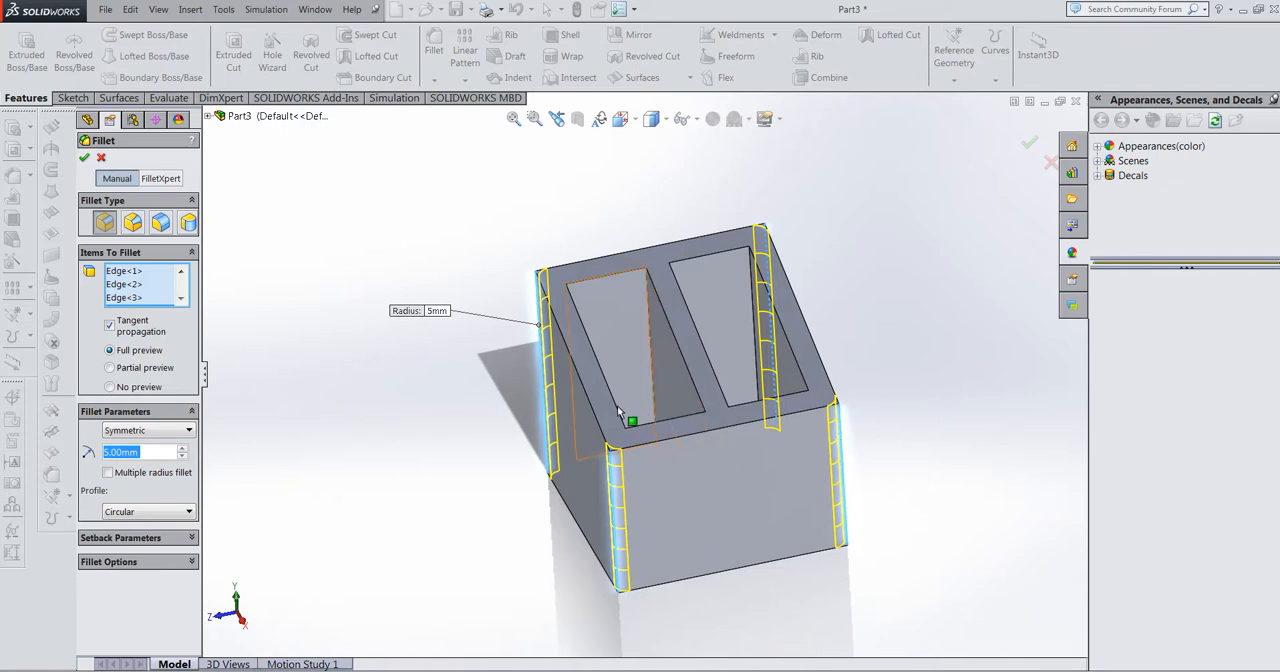
# Step: Add the sloped top face, including the rib's top, to the fillet selection and create the fillet
pyautogui.click(684, 342)
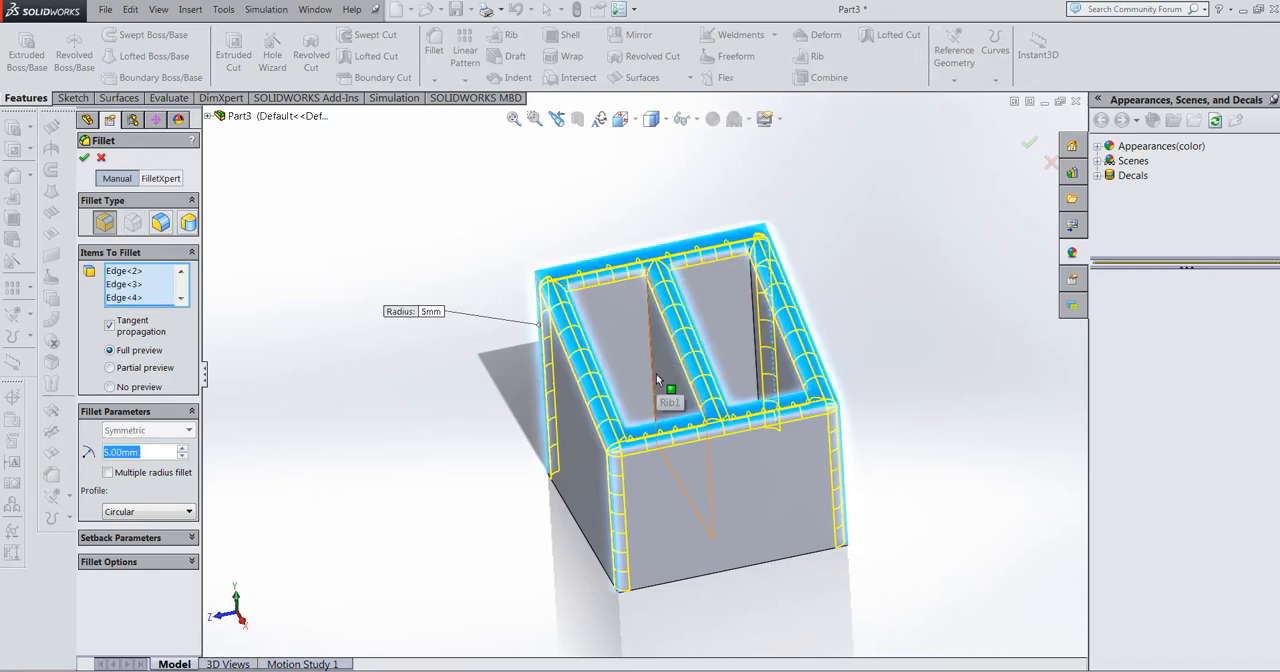
pyautogui.moveTo(662, 373)
pyautogui.mouseDown(button='middle')
pyautogui.moveTo(697, 364)
pyautogui.moveTo(676, 382)
pyautogui.mouseUp(button='middle')
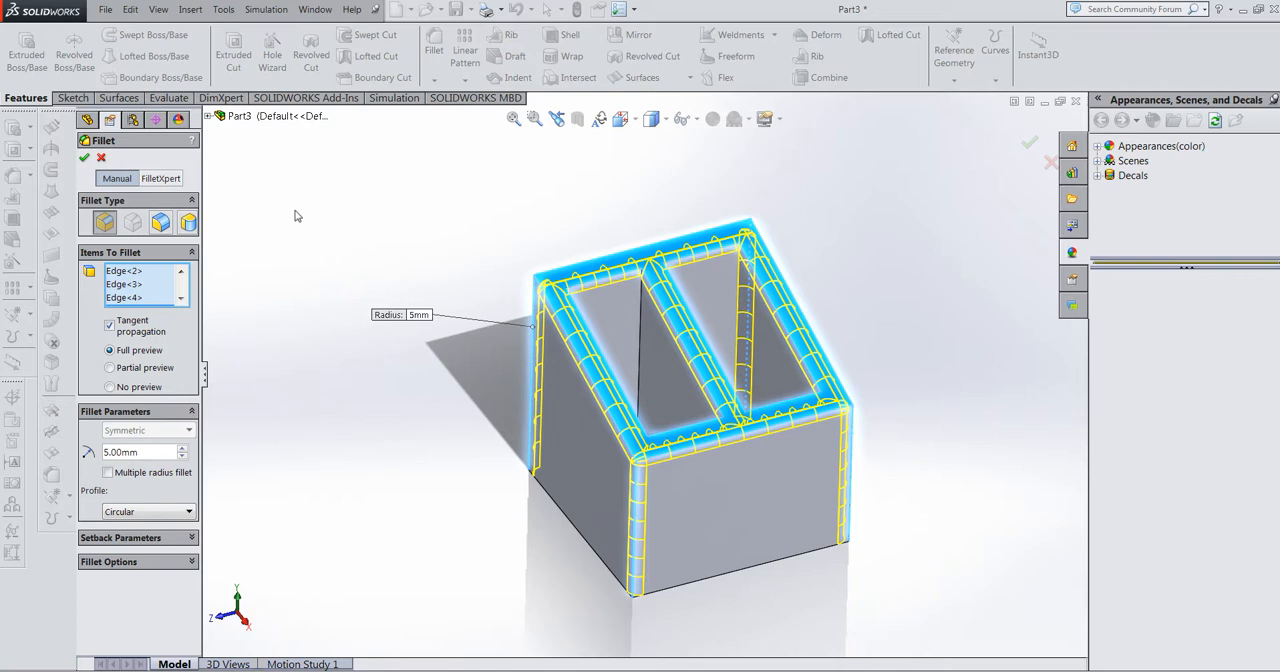
pyautogui.click(85, 160)
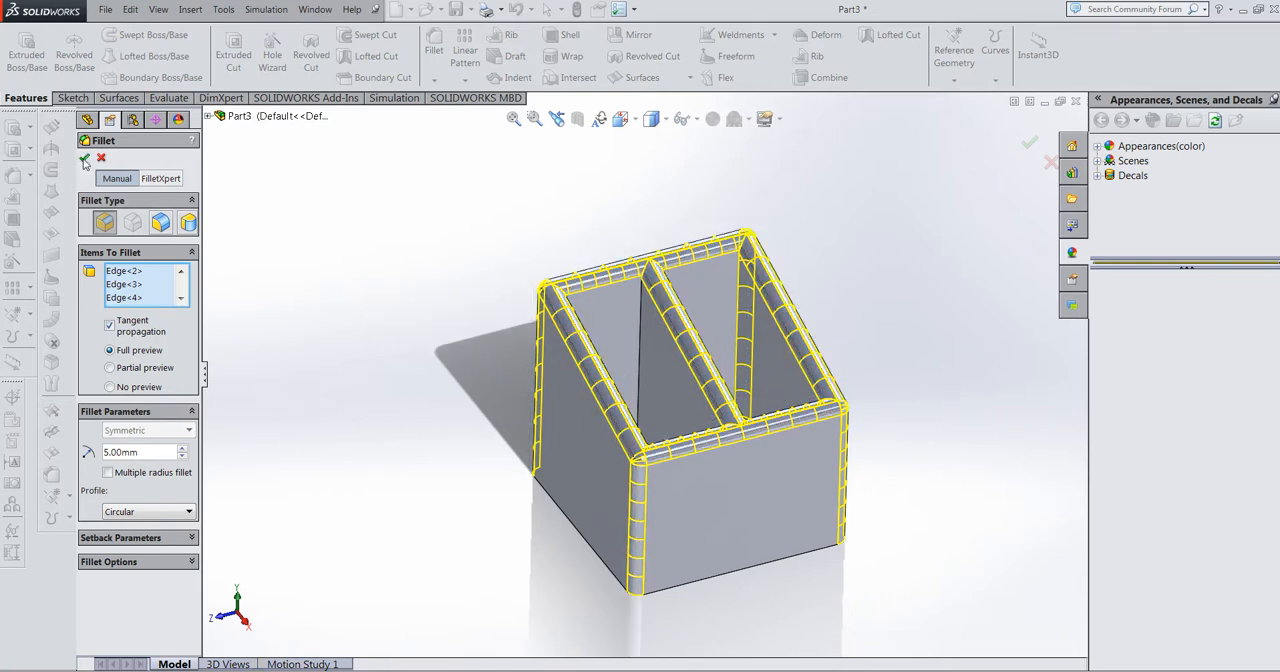
pyautogui.moveTo(758, 360); pyautogui.dragTo(775, 385, button='middle')
pyautogui.scroll(-2, 769, 386)
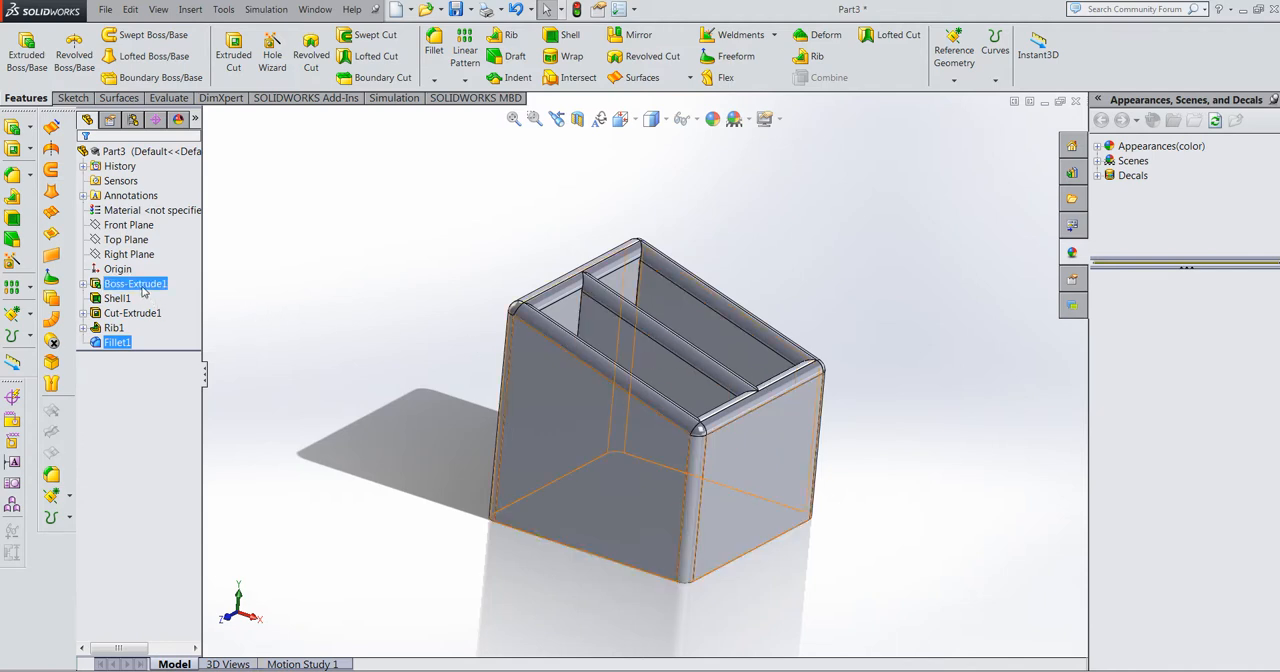
# Step: Open the appearance settings for the whole body of the desk tidy
pyautogui.moveTo(144, 291)
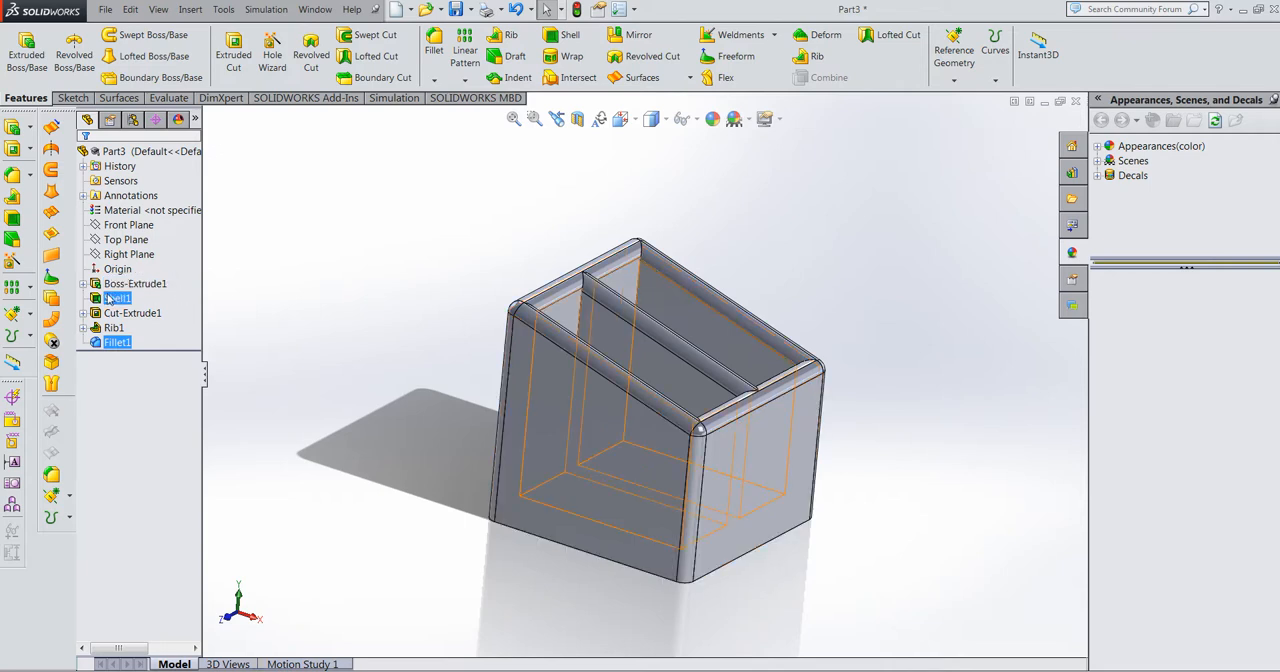
pyautogui.moveTo(126, 320)
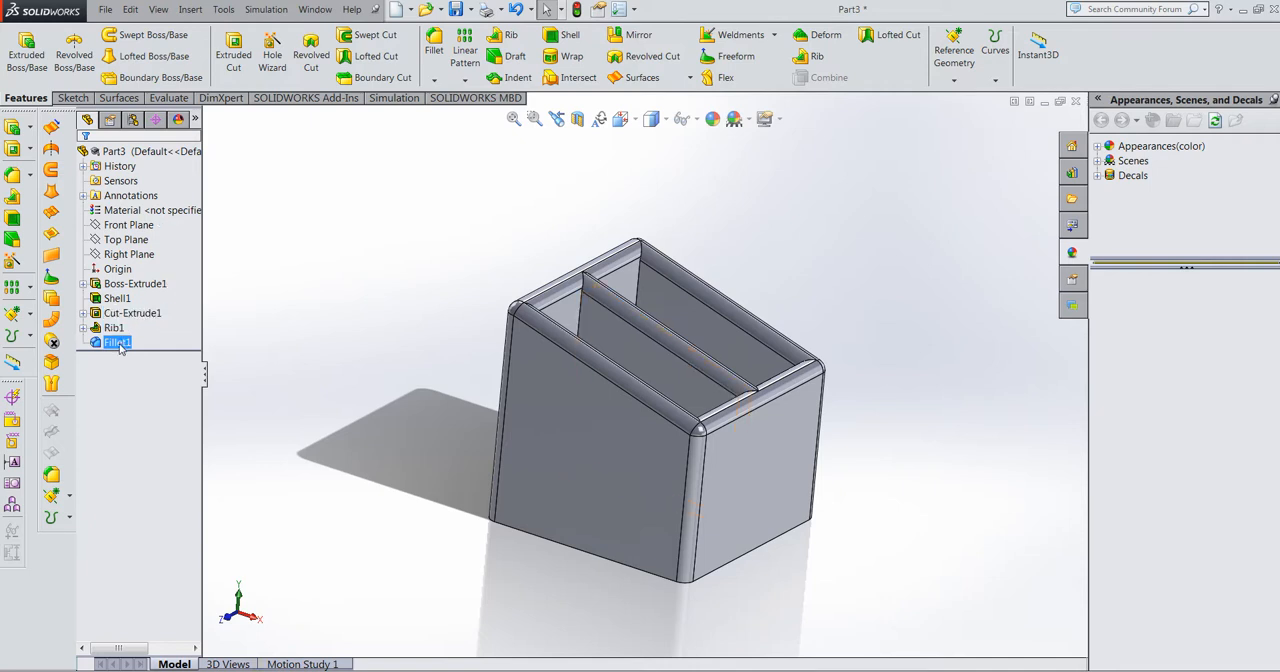
pyautogui.rightClick(768, 432)
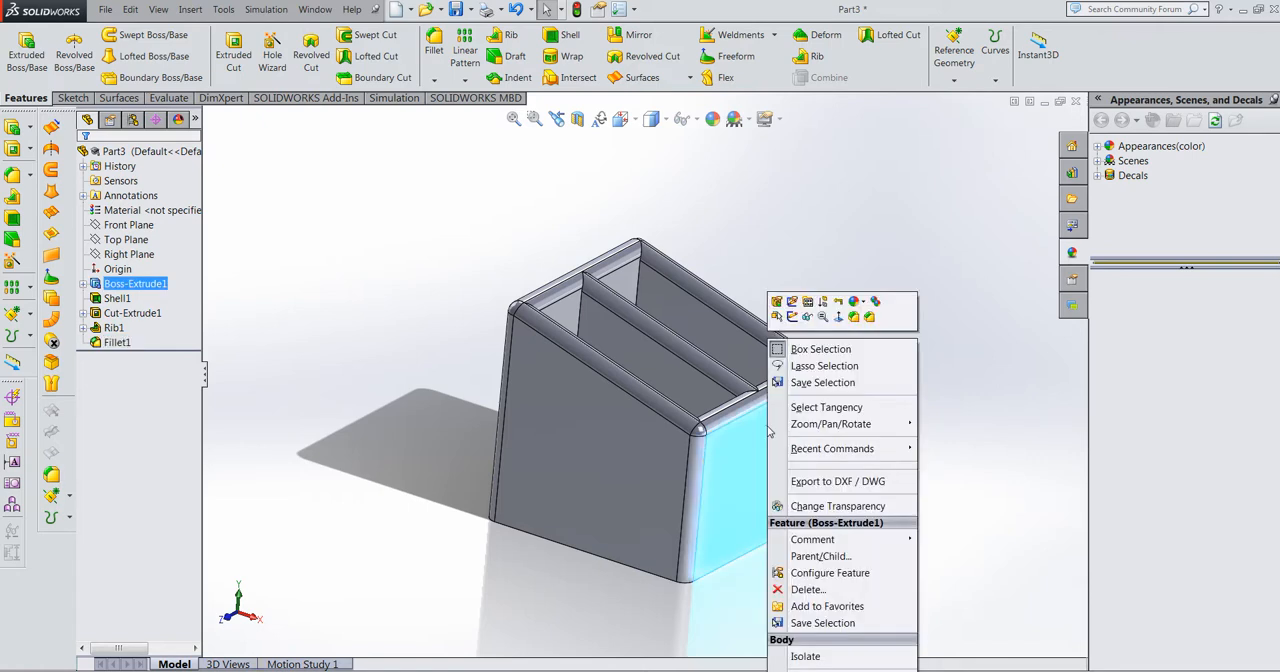
pyautogui.click(864, 305)
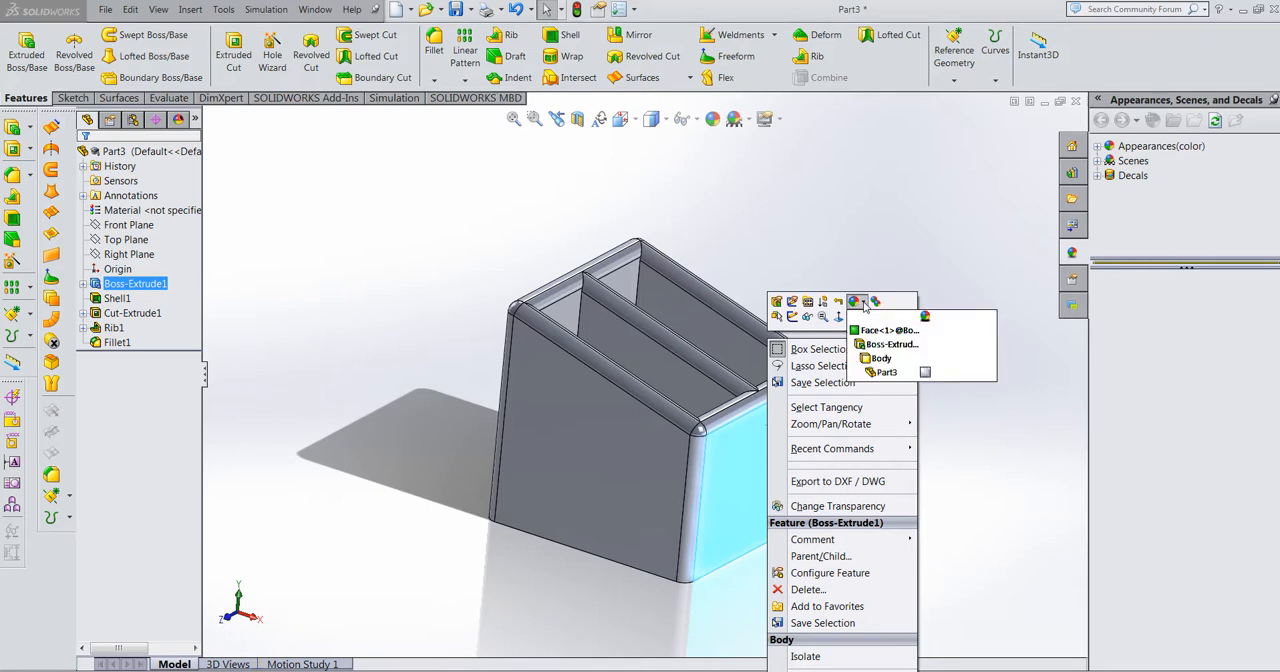
pyautogui.click(880, 360)
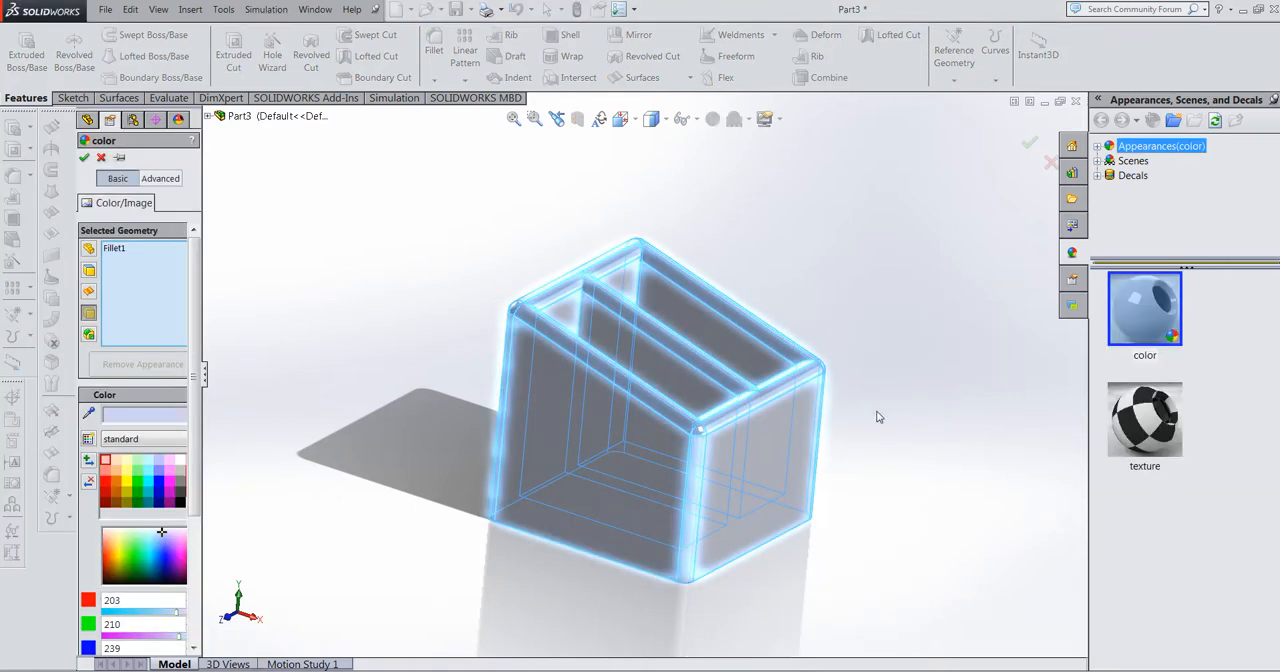
# Step: Apply the polished beech 2d appearance from the organic woods to the body, with its texture mapping frame made slightly smaller
pyautogui.click(1097, 147)
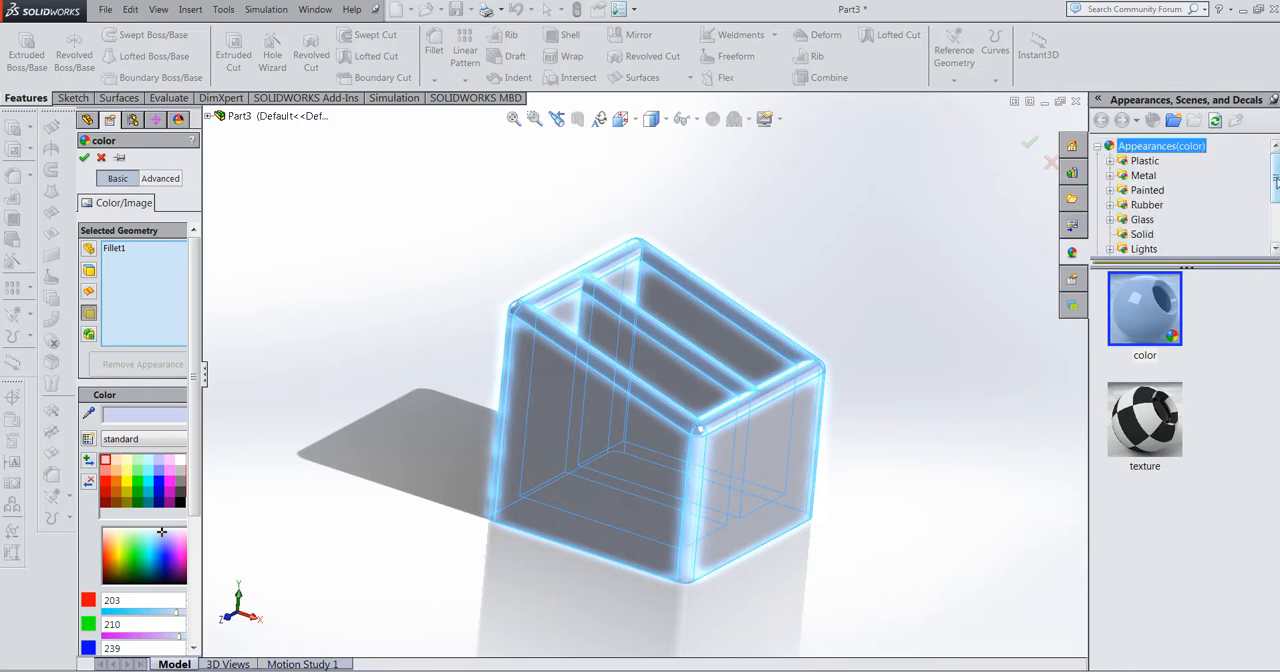
pyautogui.moveTo(1276, 190); pyautogui.dragTo(1276, 216)
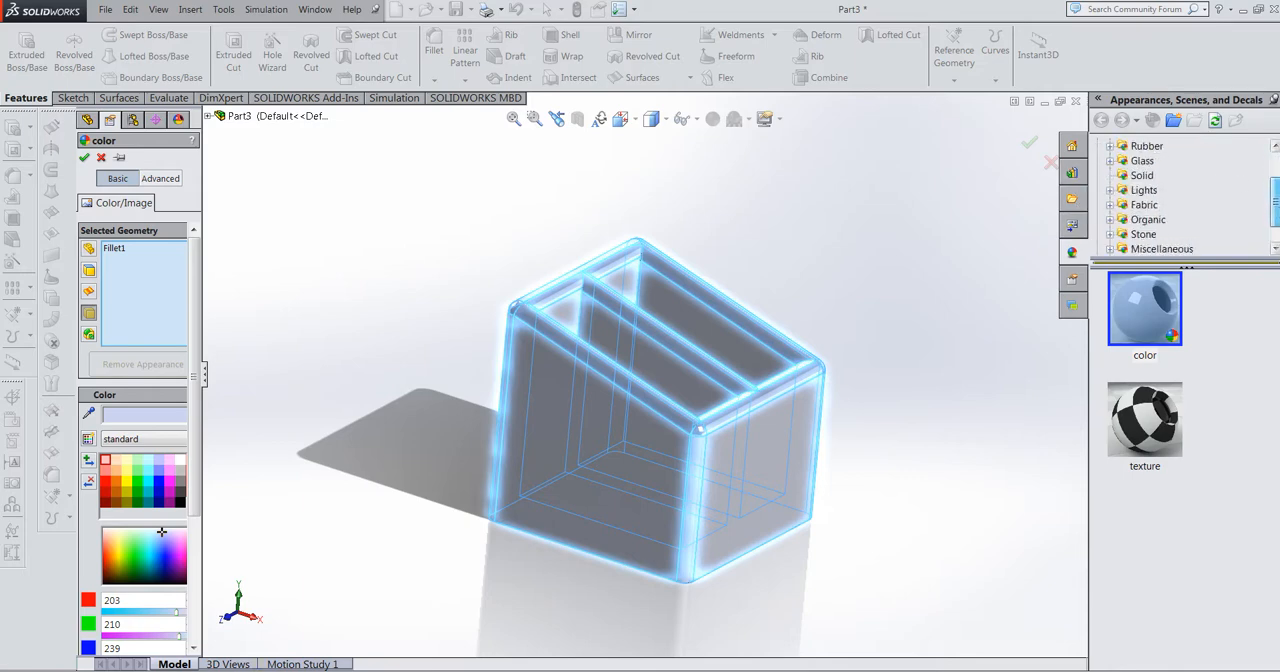
pyautogui.click(1110, 220)
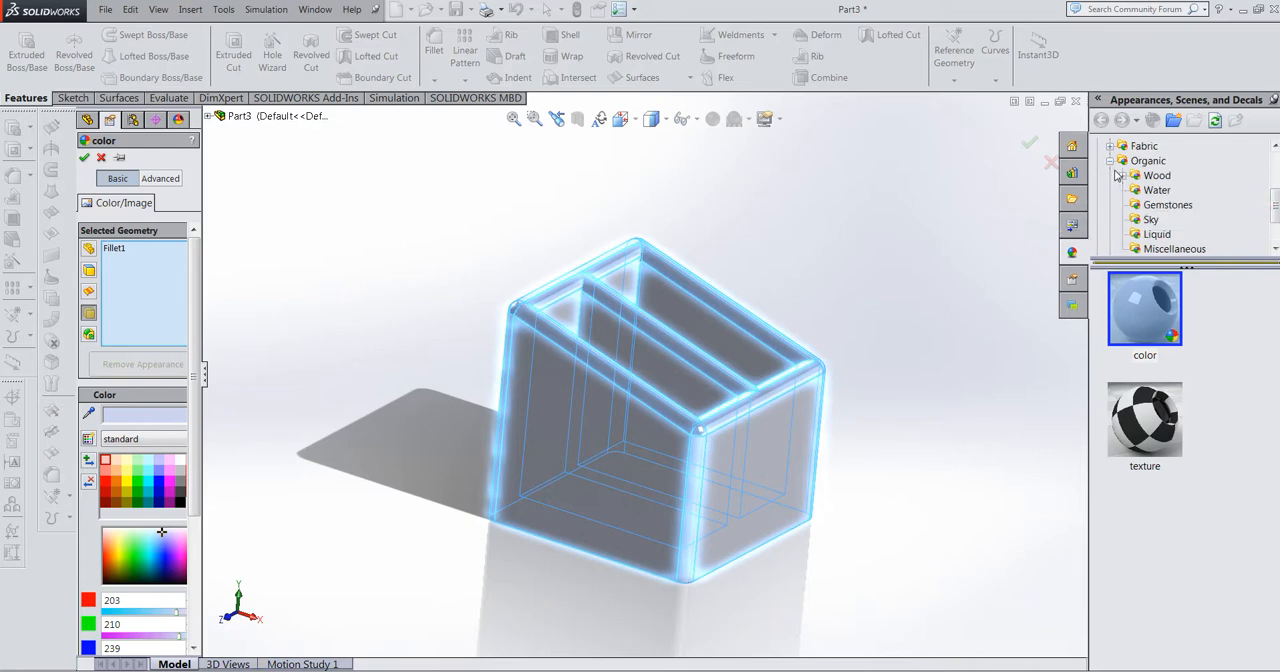
pyautogui.click(1123, 177)
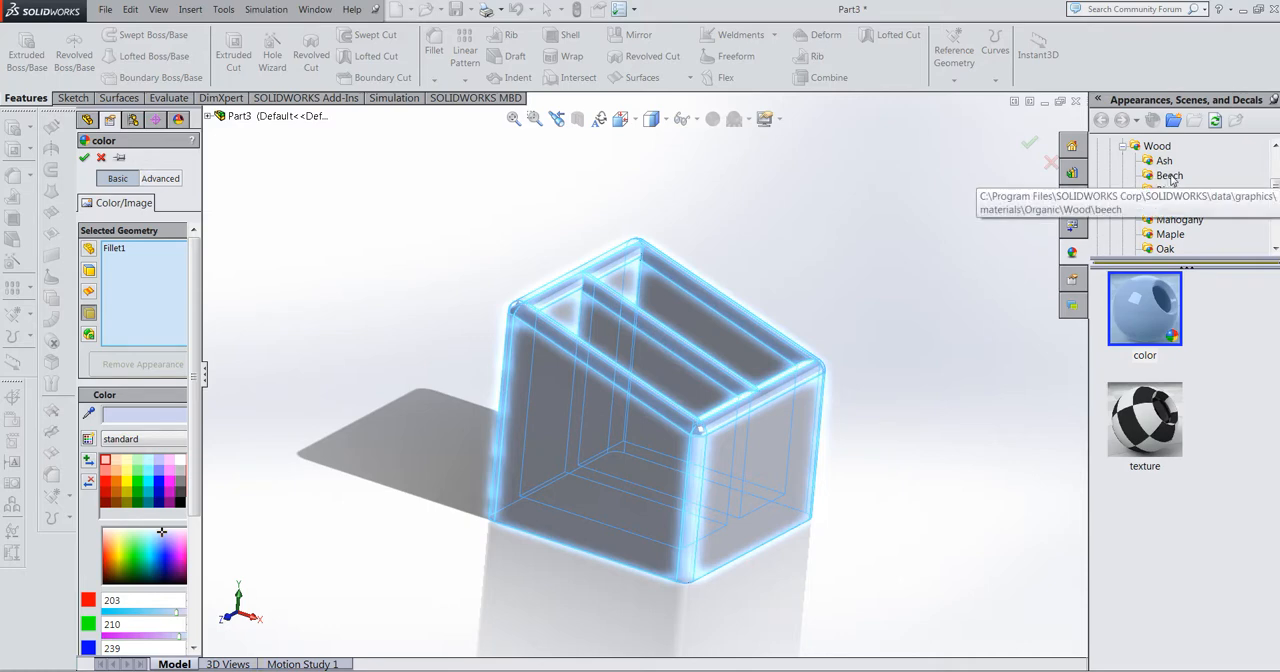
pyautogui.click(1172, 177)
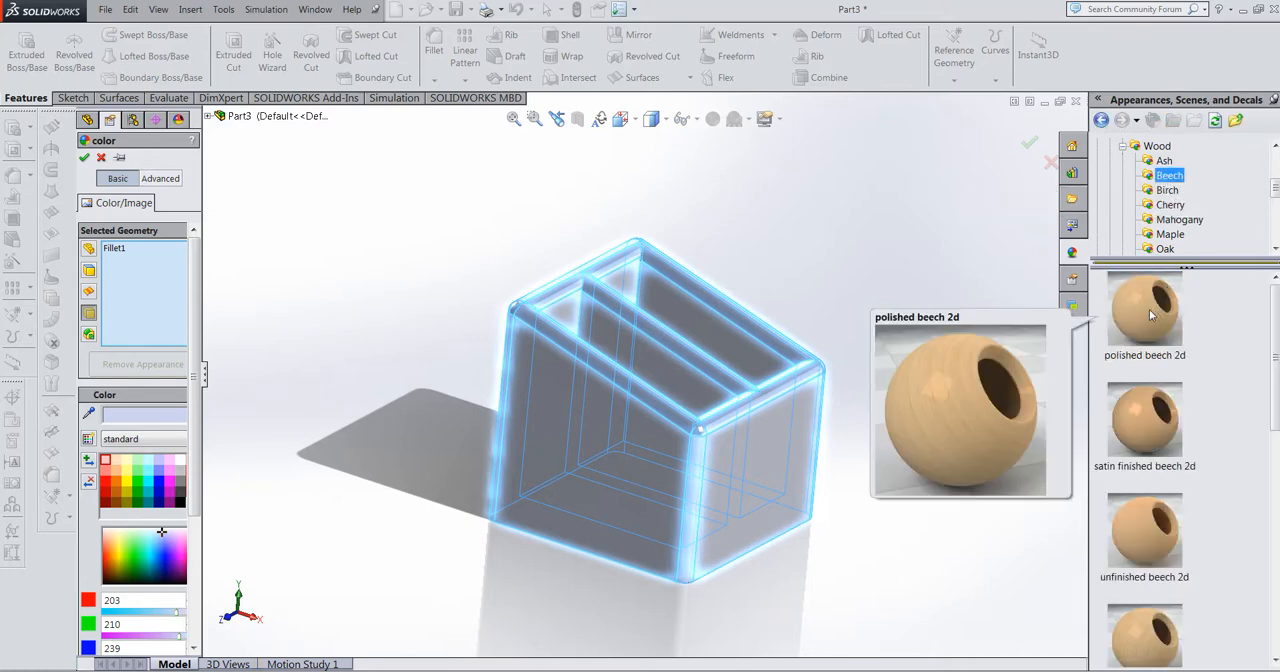
pyautogui.click(1150, 315)
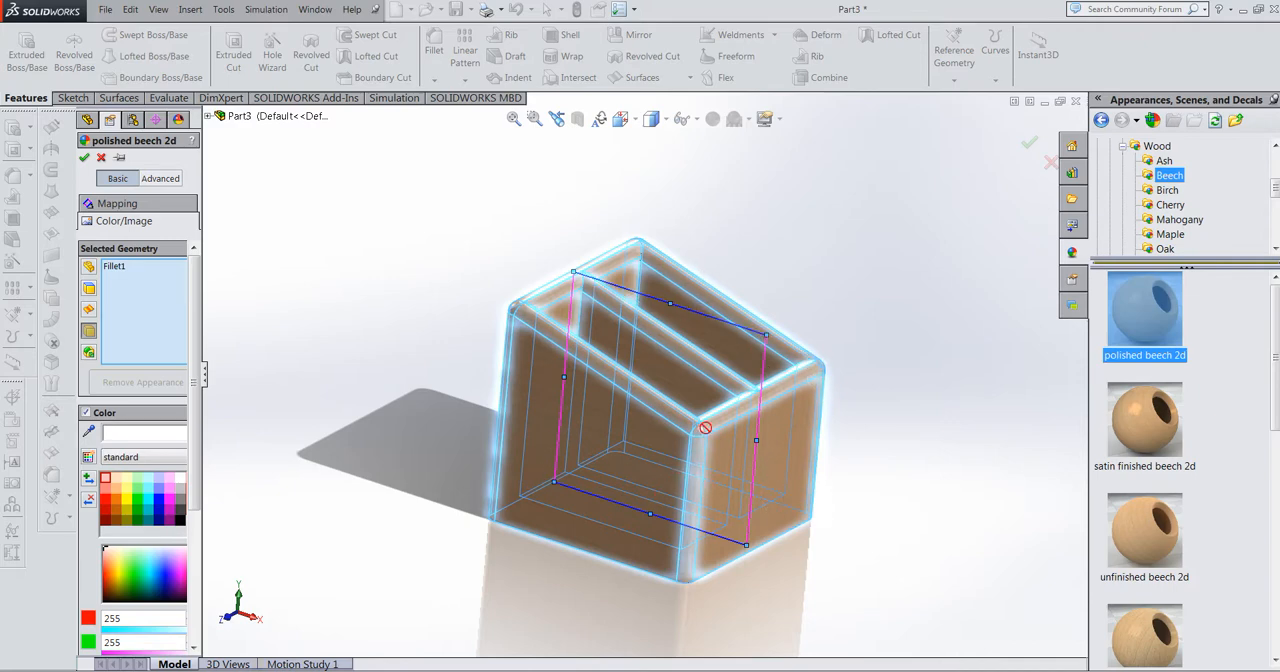
pyautogui.moveTo(766, 334); pyautogui.dragTo(742, 379)
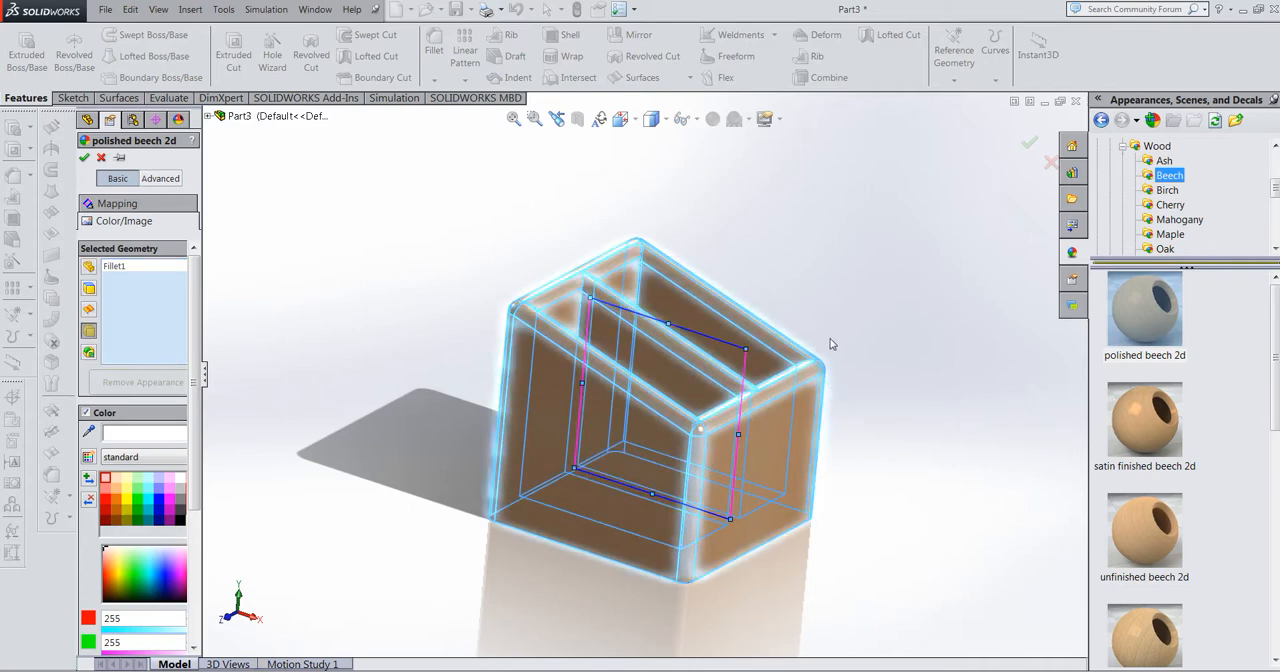
pyautogui.click(1029, 146)
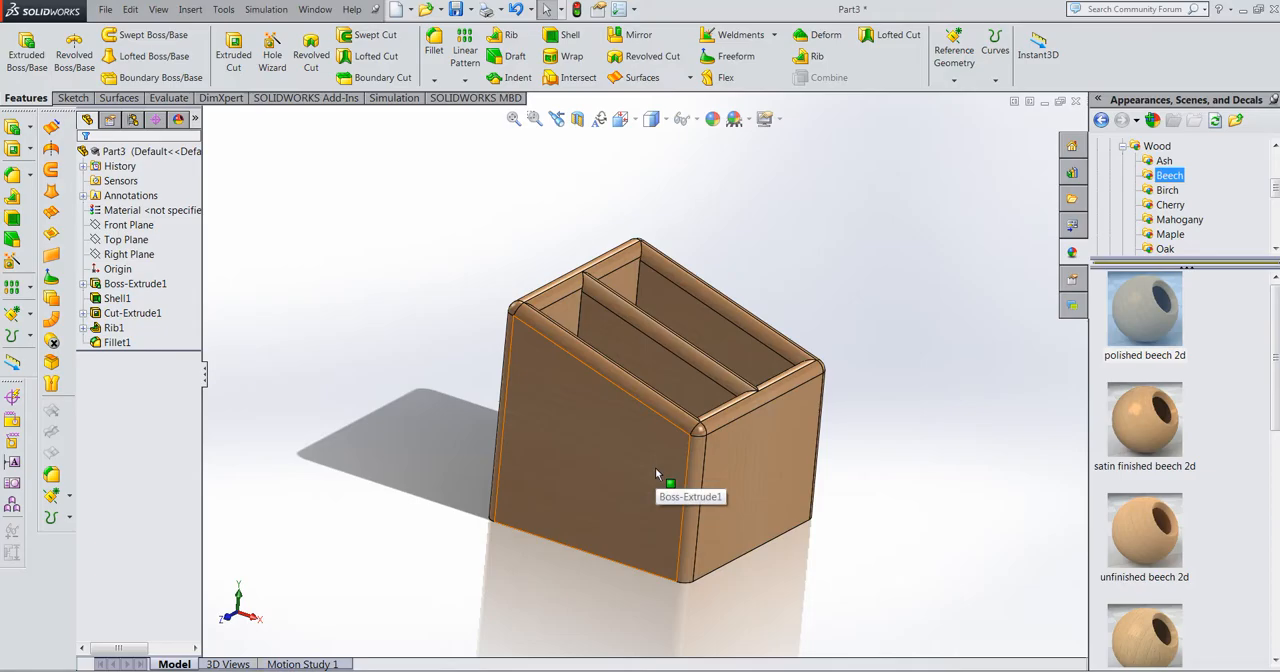
pyautogui.press('super+f')
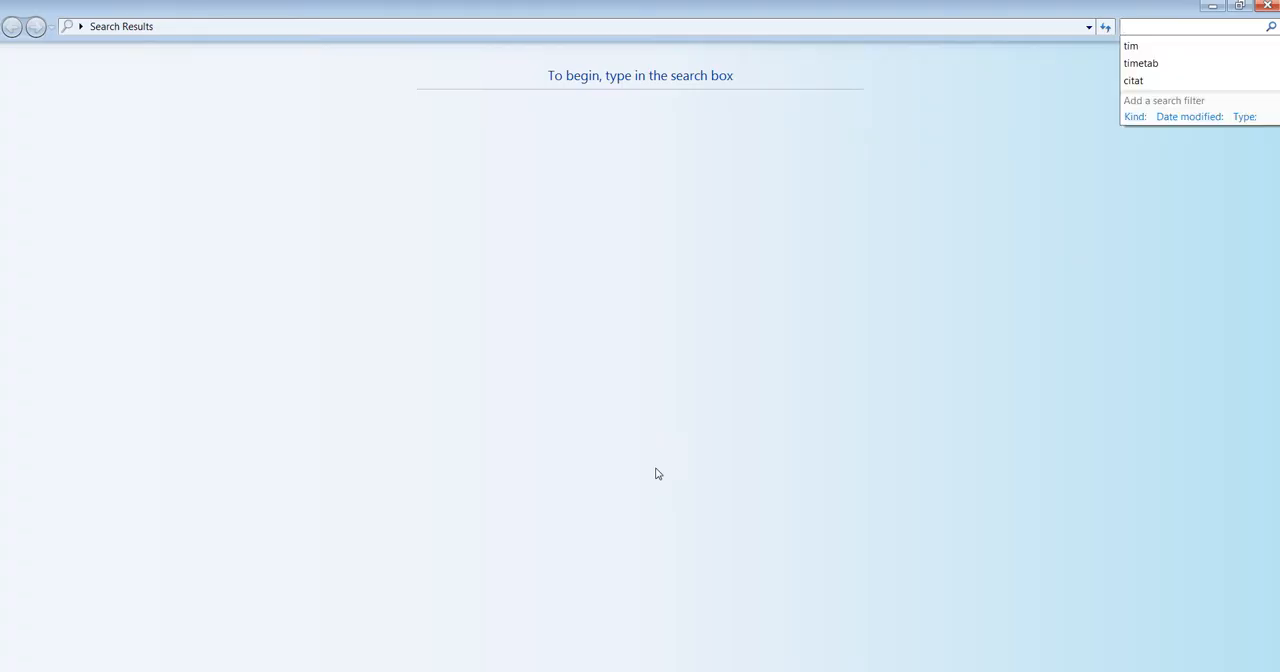